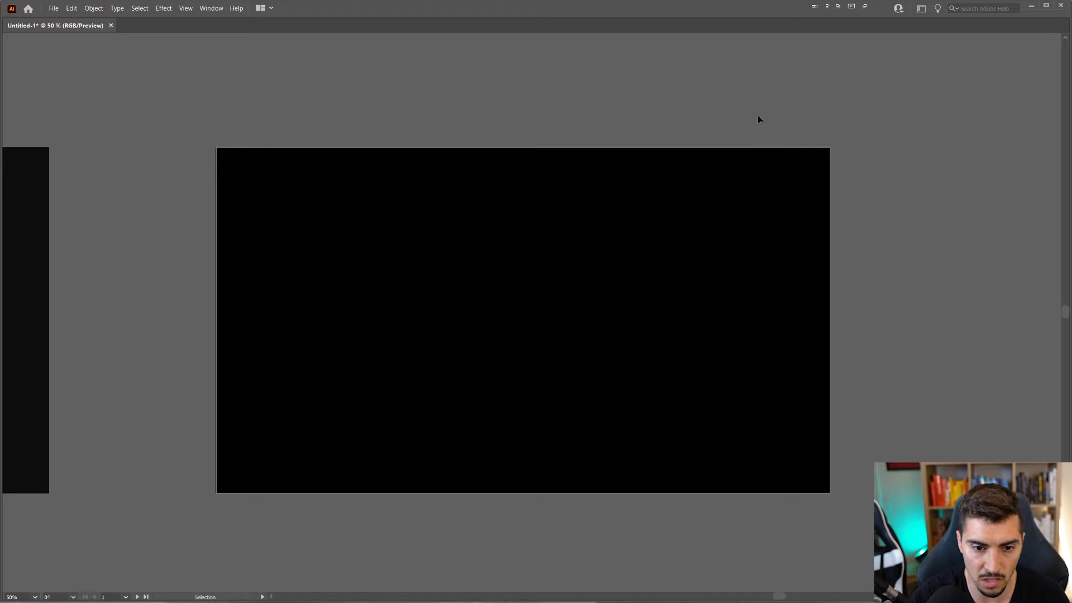
Draw a red rectangle on the black artboard and scale it down to about 1165 x 745 px.
key("Tab")
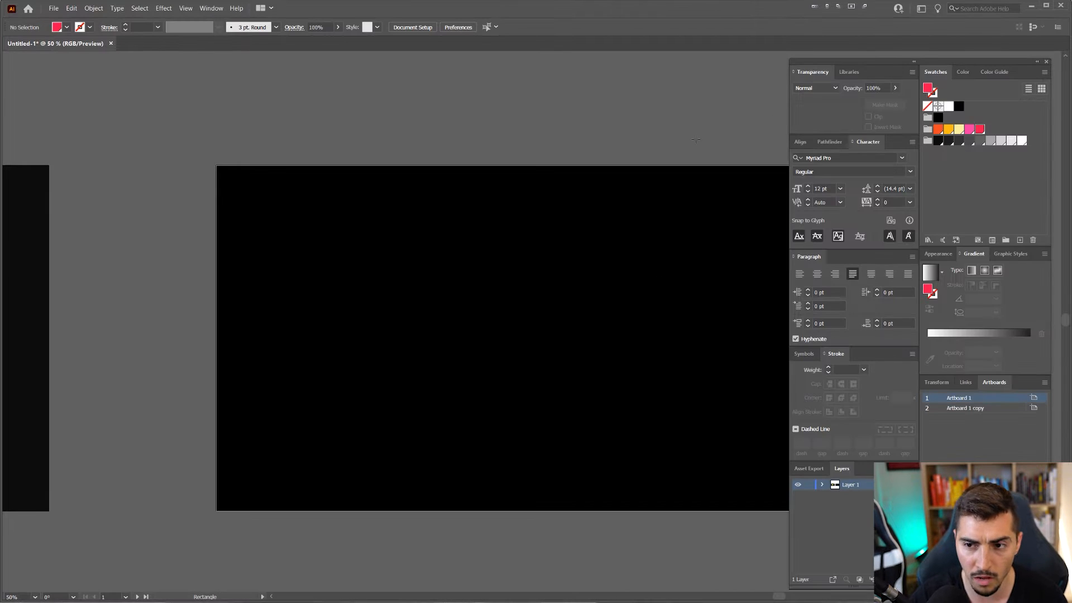
left_click(913, 62)
left_click_drag(332, 200, 746, 464)
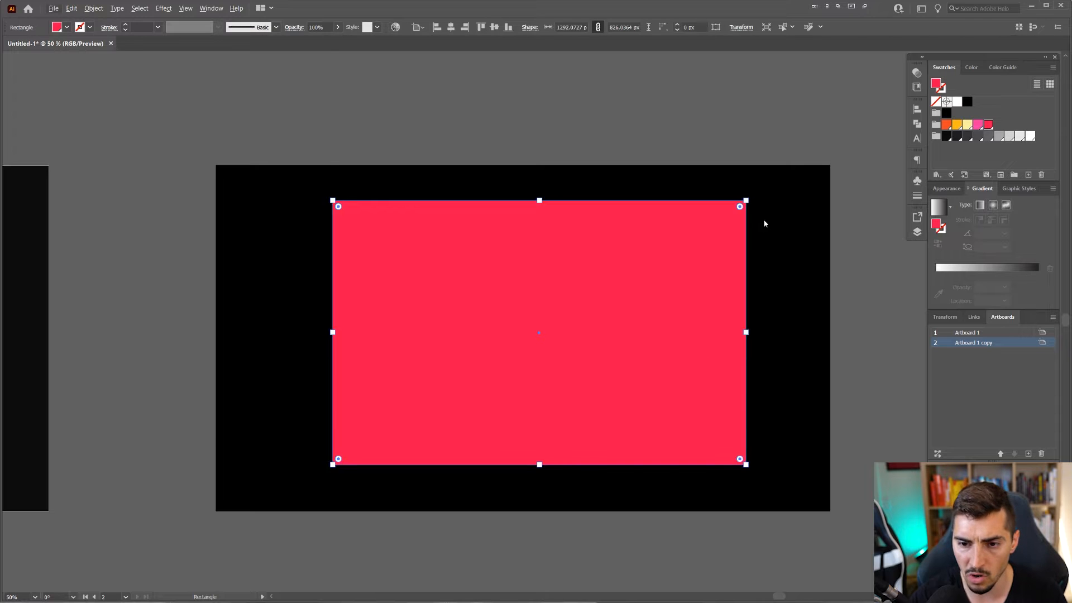
key("alt+v")
left_click_drag(746, 201, 646, 202)
key("space")
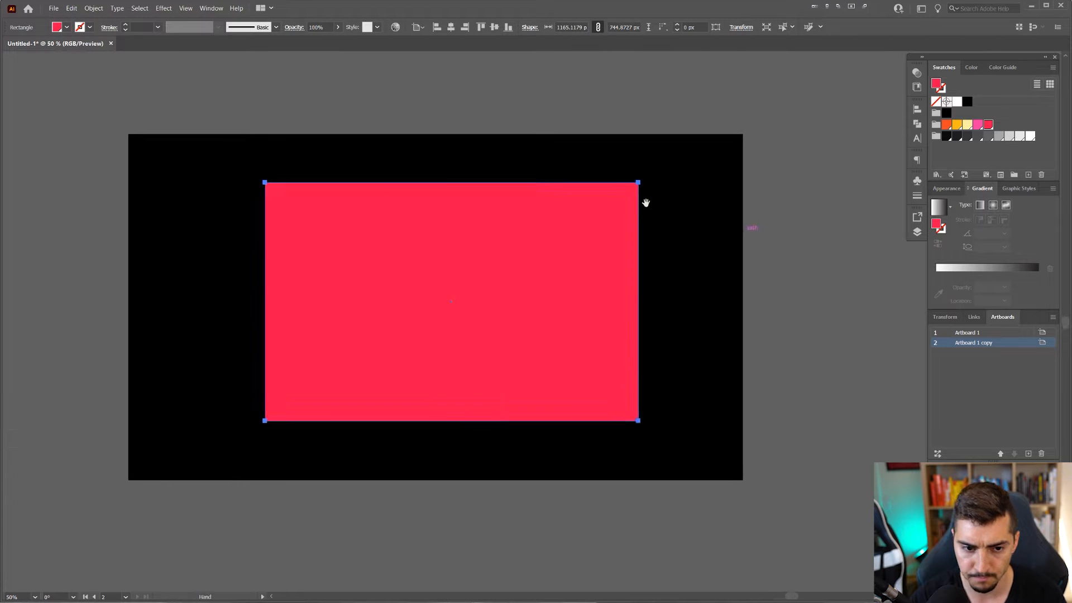
Fill the rectangle with the orange swatch.
scroll(644, 204, "up", 1)
key("space")
left_click_drag(308, 251, 458, 220)
left_click_drag(524, 221, 493, 235)
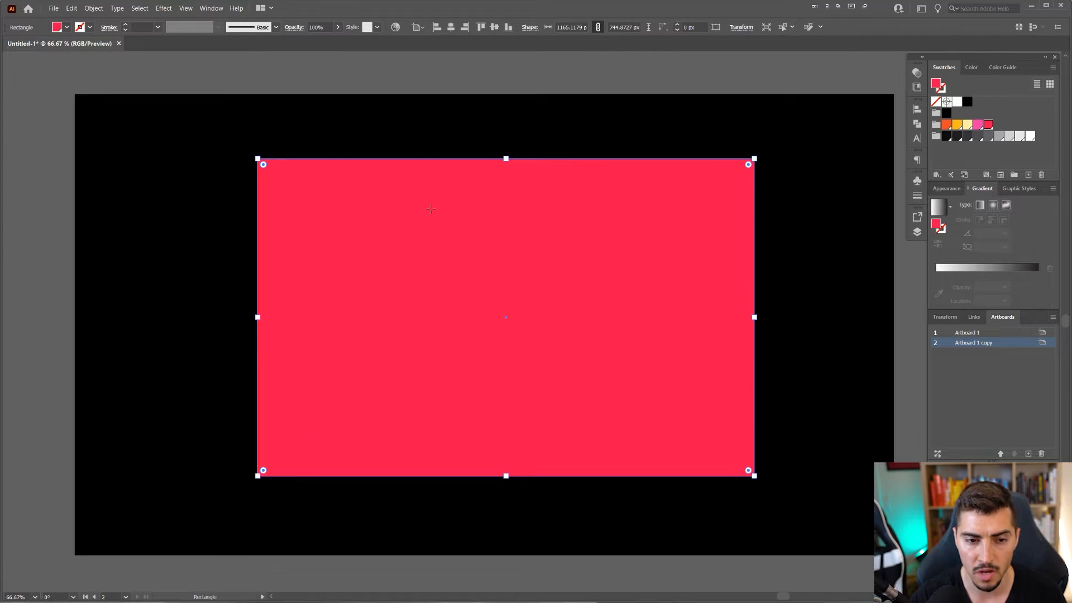
left_click_drag(431, 209, 396, 205)
left_click(946, 124)
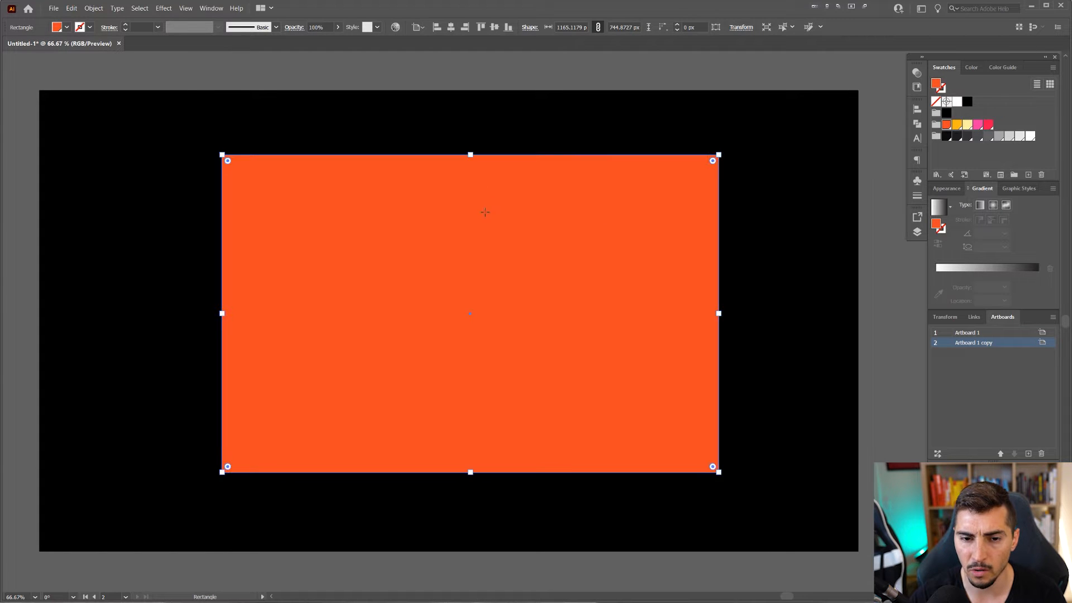
Start creating a gradient mesh from the orange rectangle, keeping the settings dialog clear of the mesh preview.
left_click(95, 8)
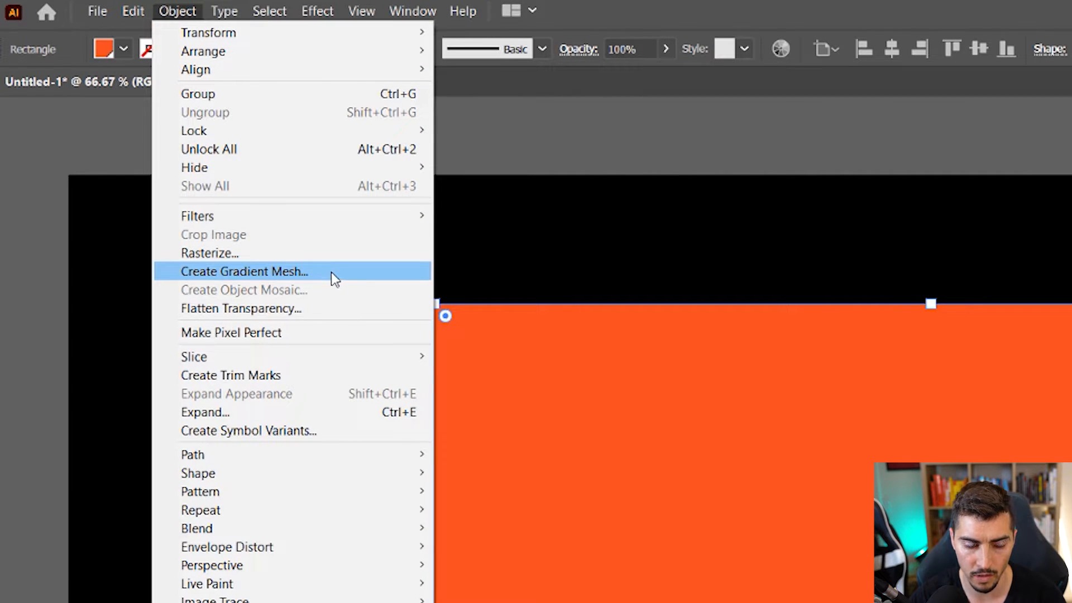
left_click(350, 279)
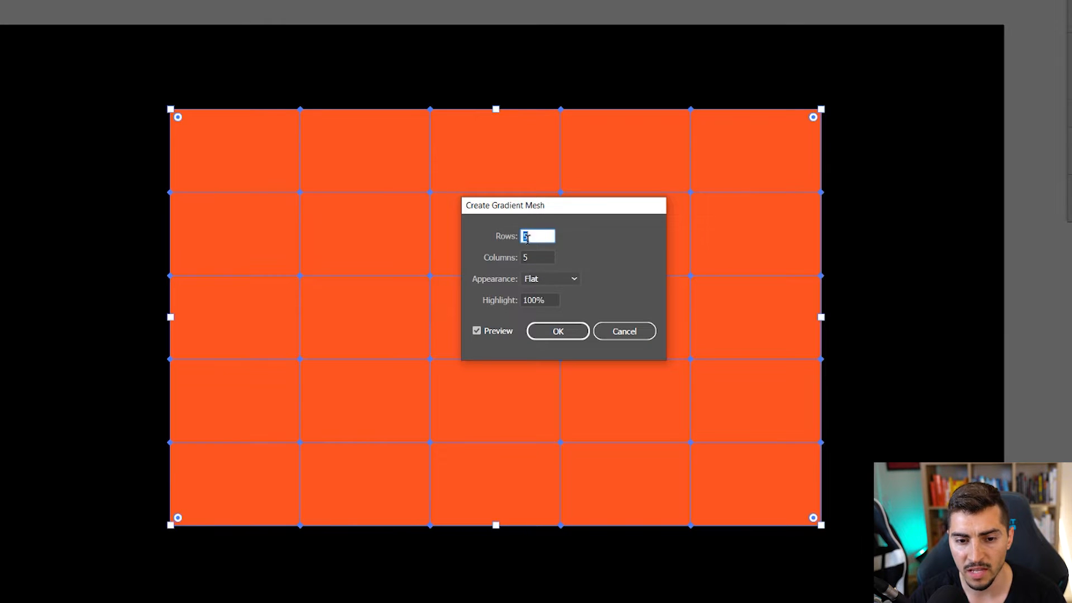
left_click_drag(604, 209, 693, 223)
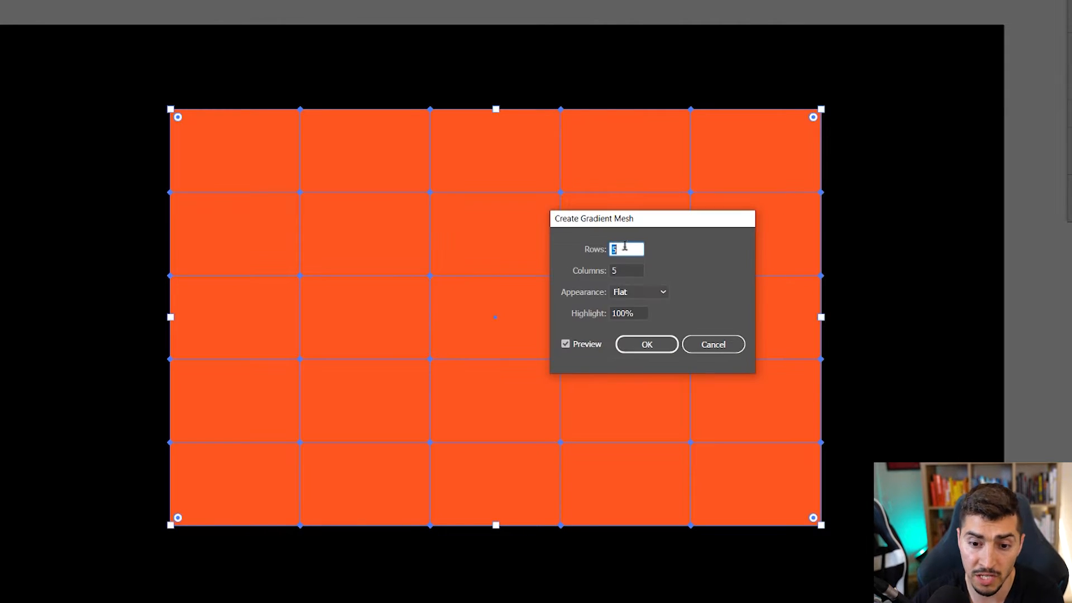
Try the gradient mesh with 8 rows and 2 columns, and also with 4 rows and 4 columns.
type("8")
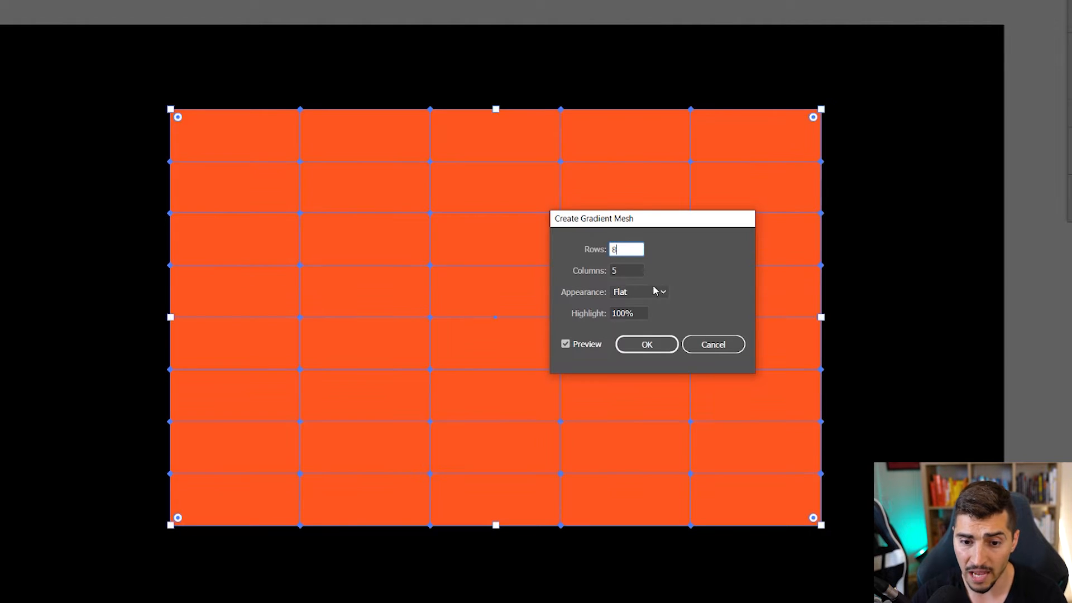
left_click(635, 268)
left_click_drag(664, 219, 768, 230)
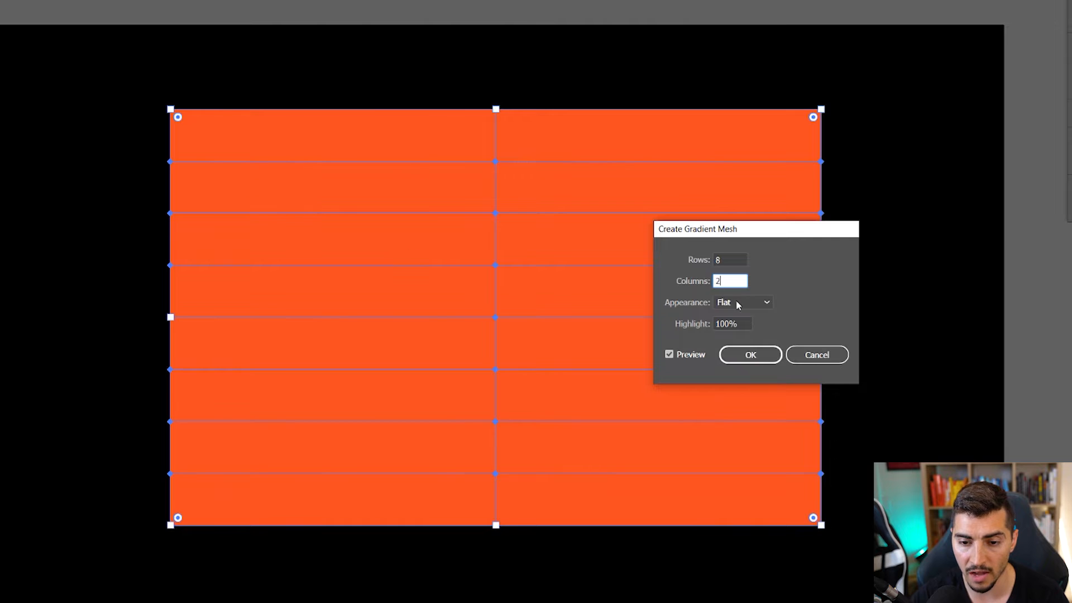
double_click(726, 258)
type("4")
left_click(715, 281)
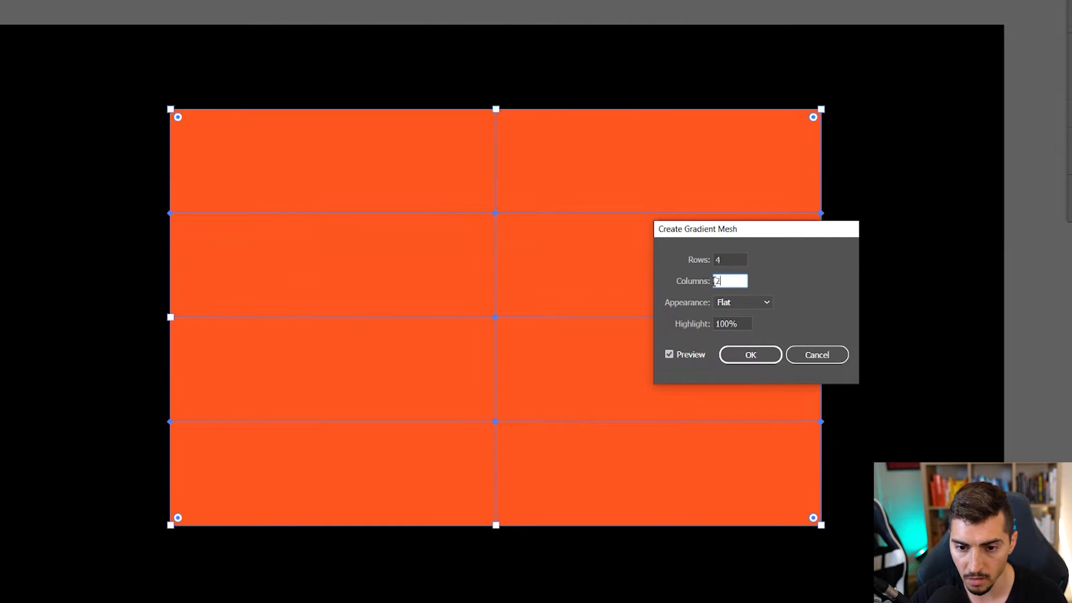
Set the gradient mesh to 6 rows and 6 columns.
left_click_drag(736, 234, 721, 261)
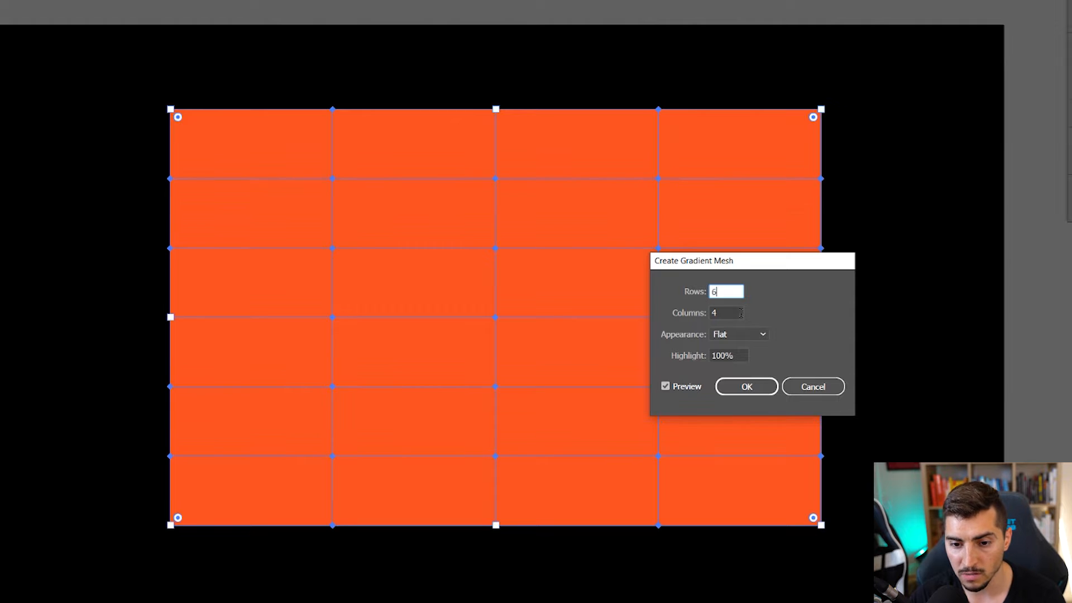
double_click(741, 313)
type("6")
left_click_drag(775, 274, 831, 287)
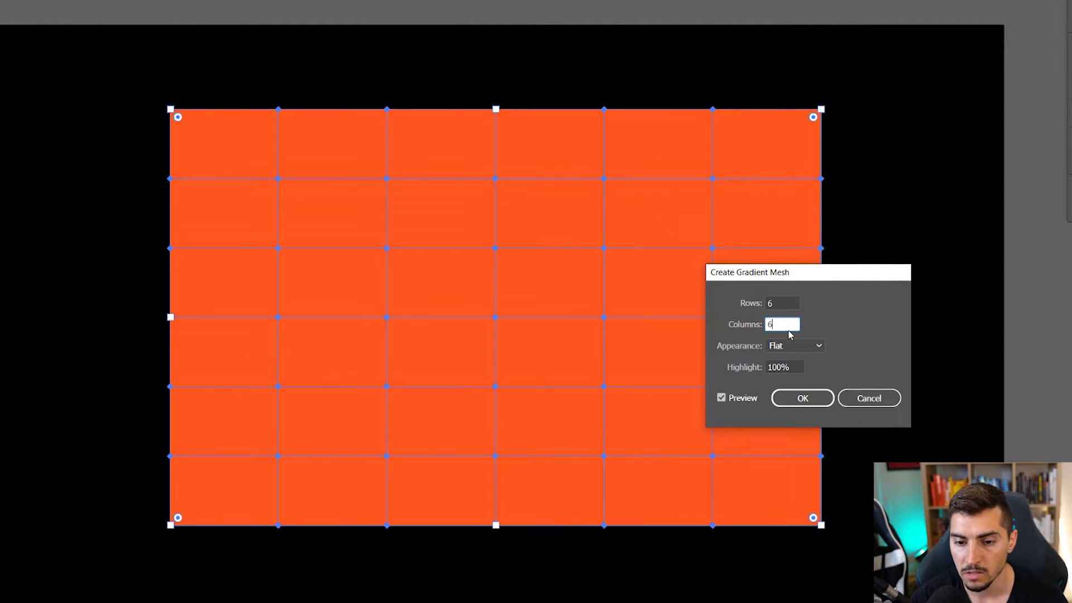
left_click(781, 301)
left_click(787, 324)
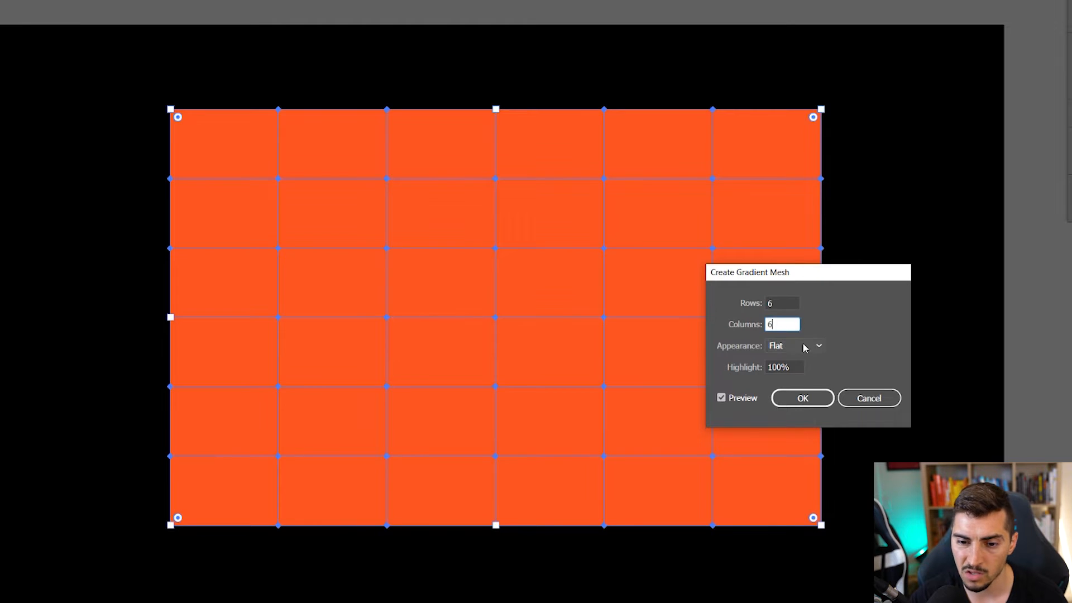
Preview the mesh with the To Center and To Edge appearances.
left_click(790, 346)
left_click(795, 375)
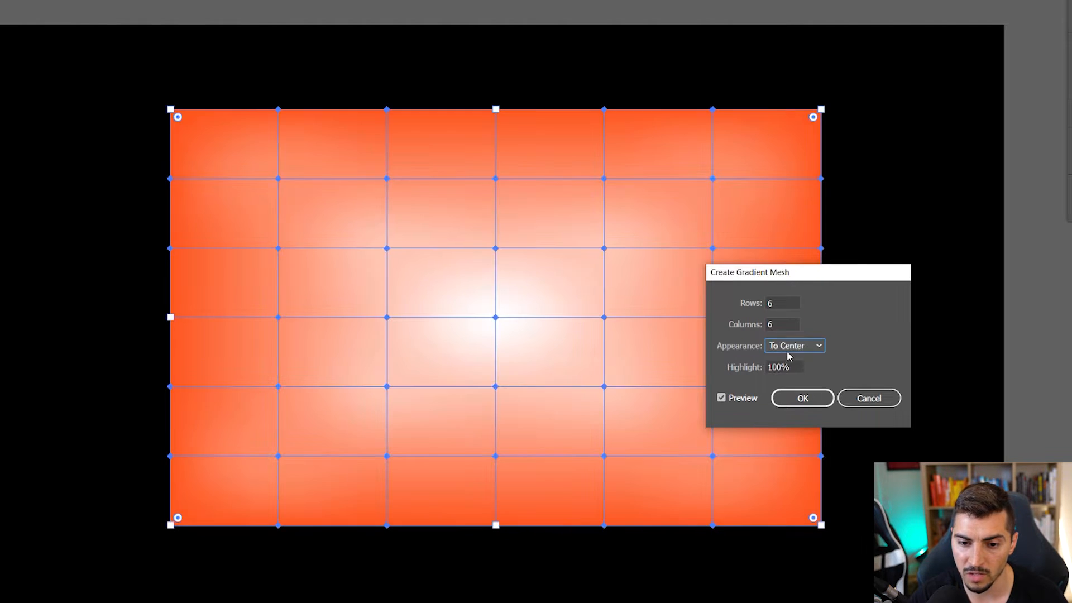
left_click(800, 347)
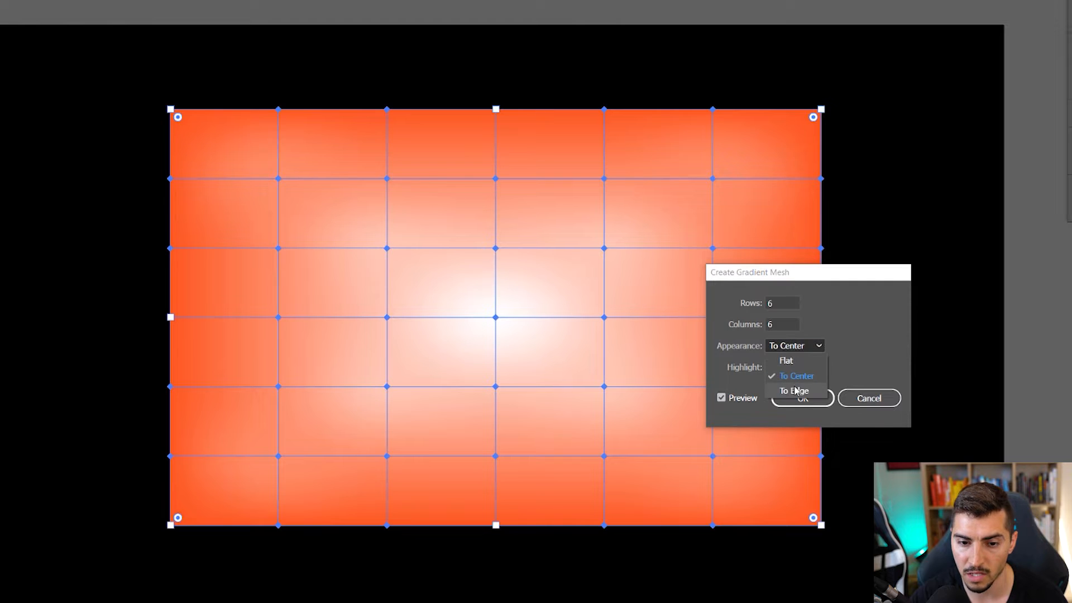
left_click(795, 390)
Set the mesh appearance to Flat and create the gradient mesh.
left_click(793, 345)
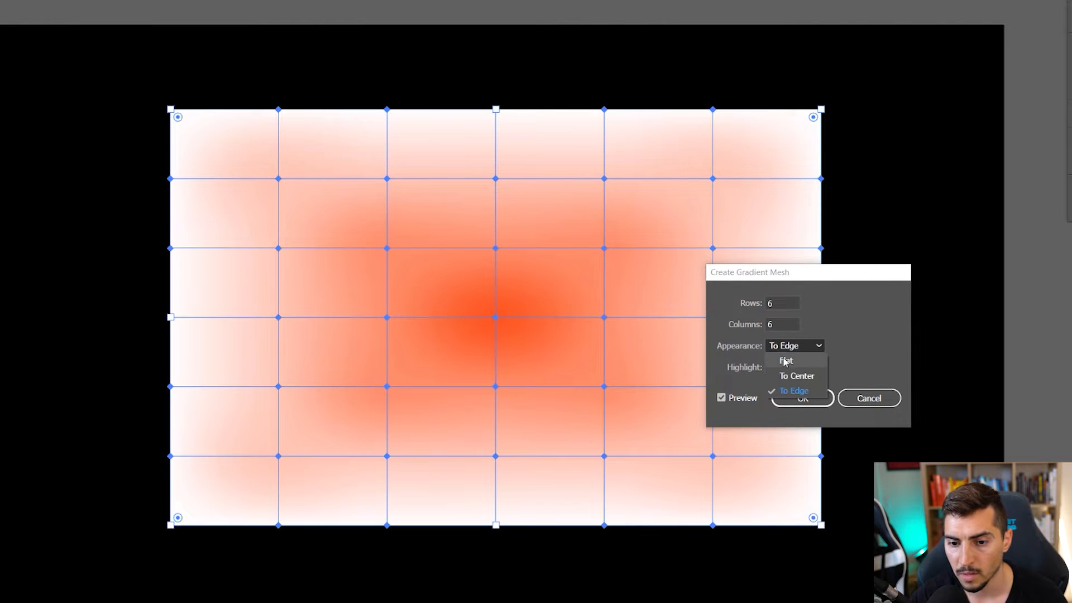
left_click(779, 360)
left_click(812, 402)
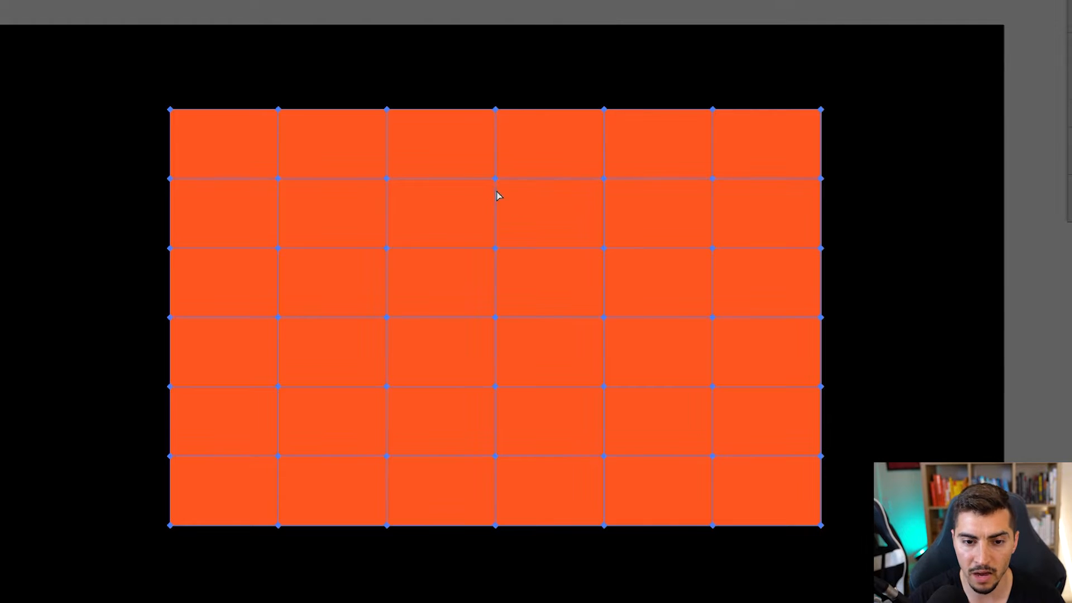
Colour the mesh point on the central vertical line, second row of points from the top, with the yellow-orange swatch.
scroll(492, 178, "up", 3)
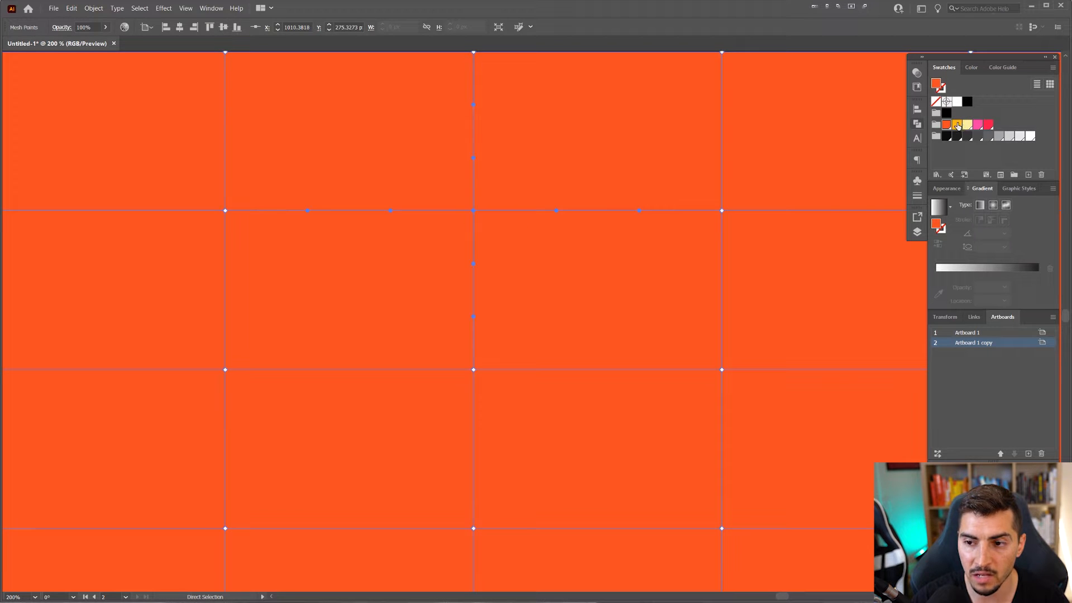
left_click(958, 125)
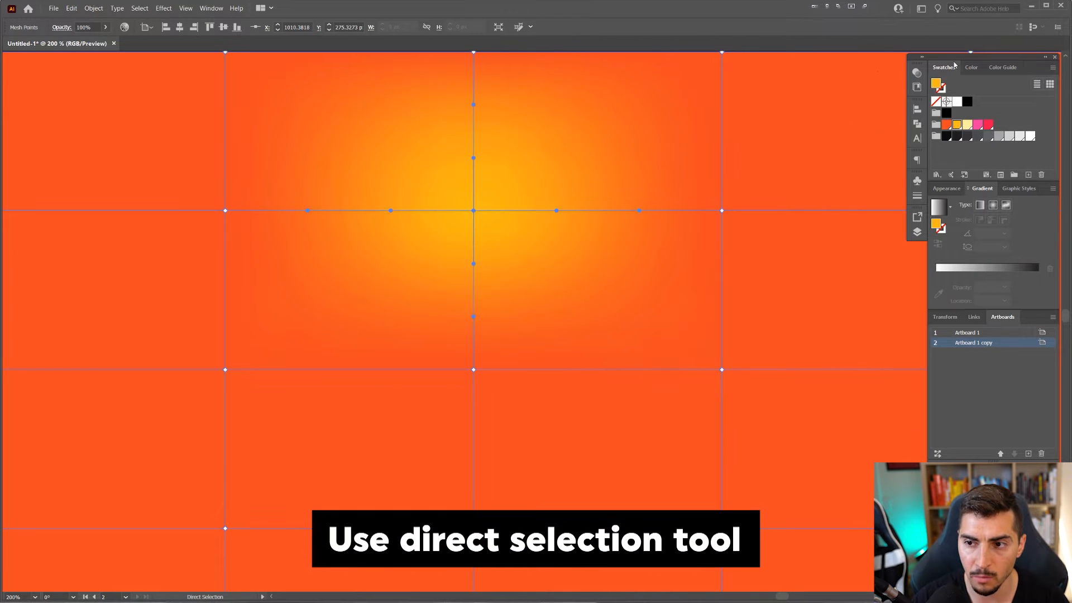
Collapse the Artboards panel and place the floating panel group beside the mesh.
left_click_drag(948, 68, 596, 128)
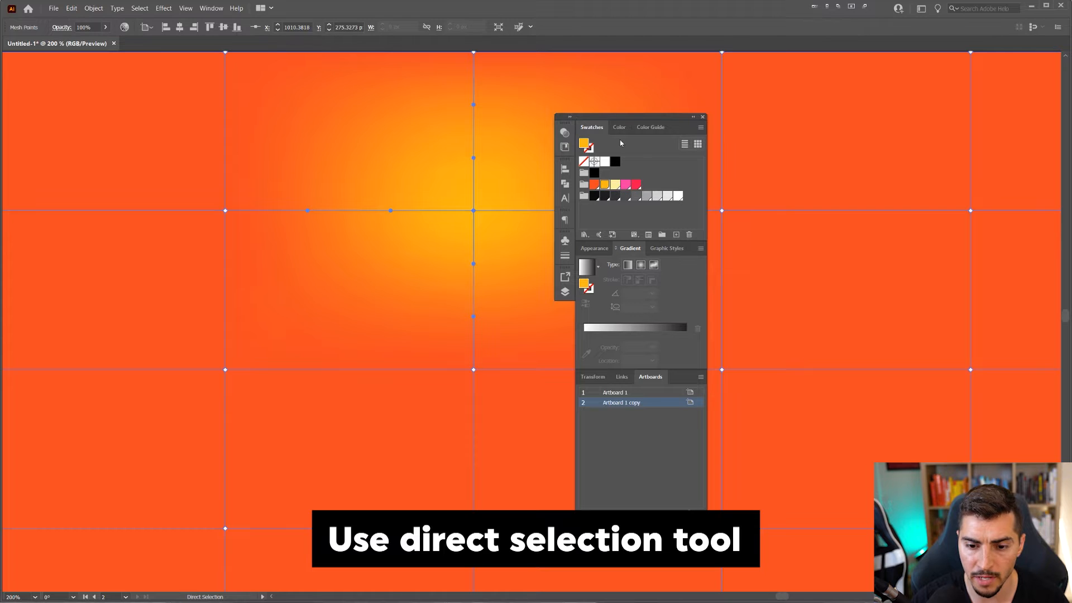
left_click(646, 378)
left_click_drag(636, 117, 977, 90)
Colour the third and fourth mesh points from the top on the fifth vertical line yellow-orange.
left_click(722, 370)
scroll(719, 371, "down", 2)
left_click_drag(717, 371, 632, 231)
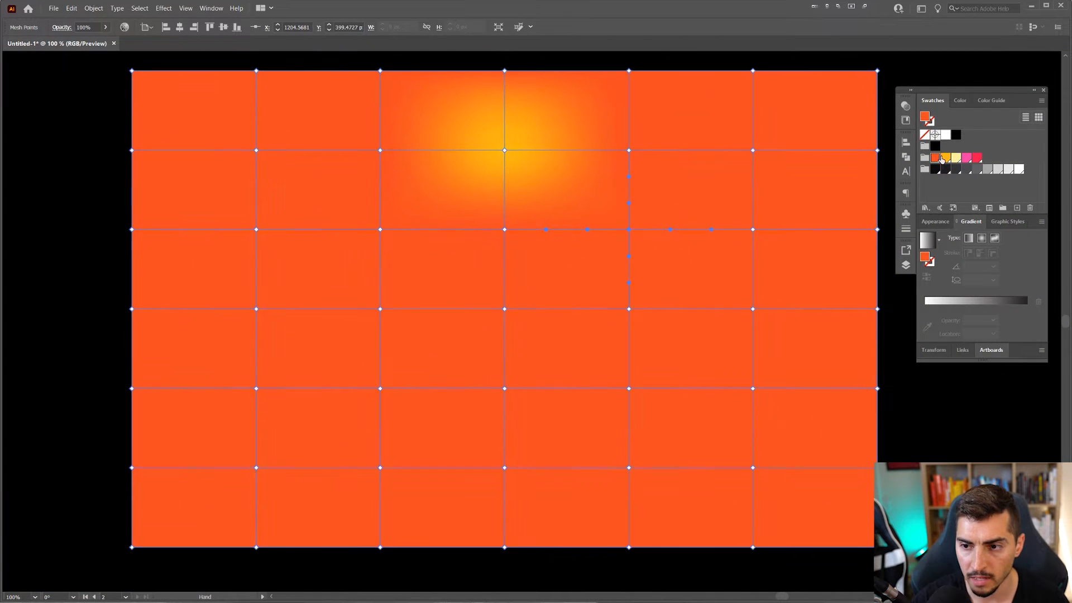
left_click(944, 158)
left_click(629, 309)
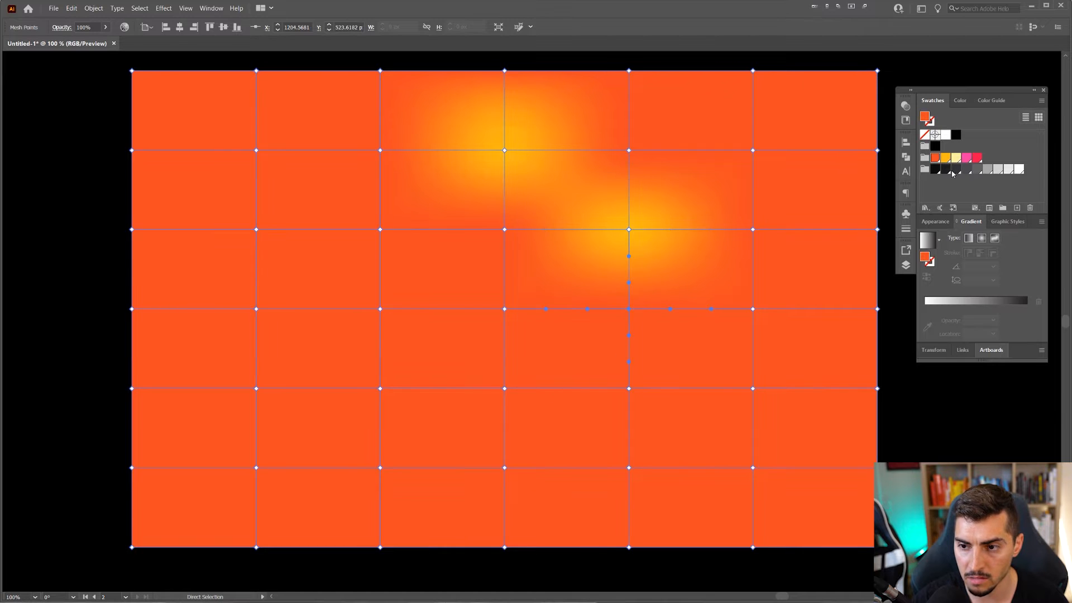
left_click(945, 159)
Colour the sixth point from the top on the third vertical line and the fourth point on the second line yellow-orange.
left_click(380, 468)
left_click(945, 159)
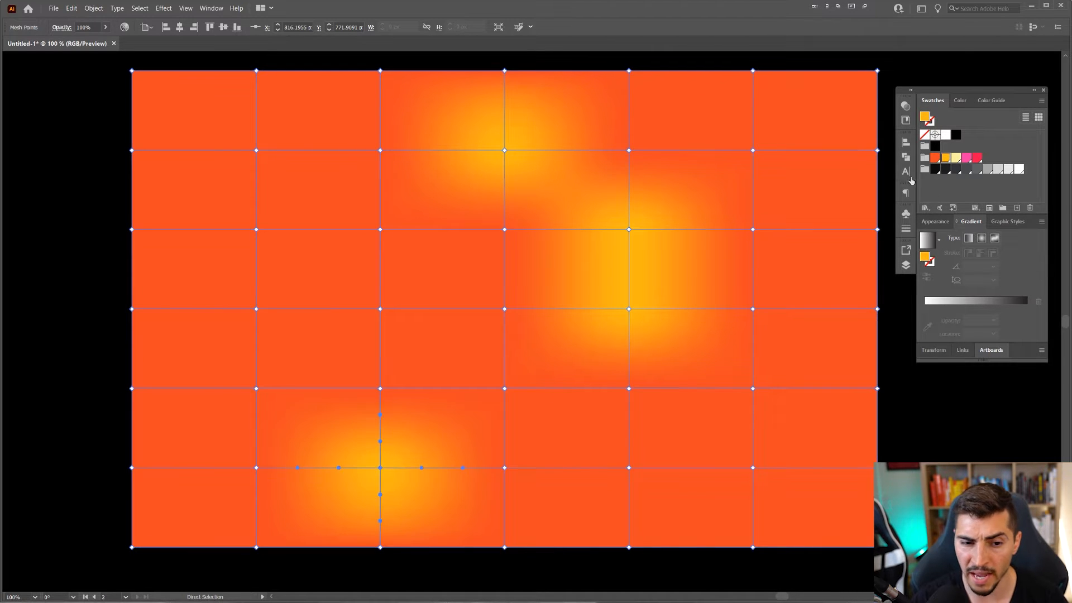
left_click(256, 309)
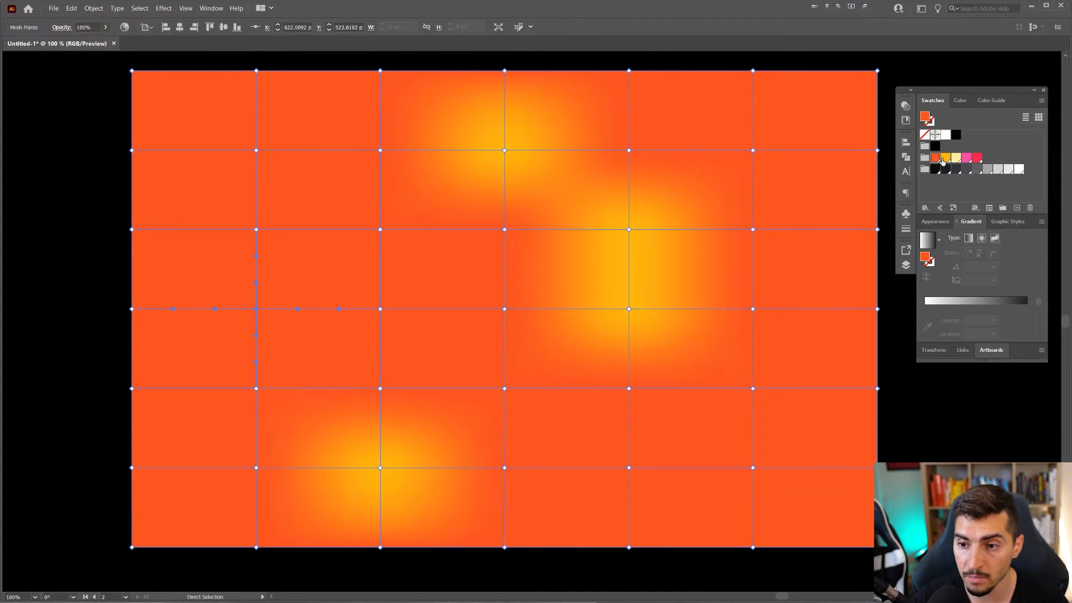
left_click(943, 160)
Colour the third to sixth mesh points from the top along the mesh's left edge yellow-orange.
left_click_drag(275, 164, 383, 234)
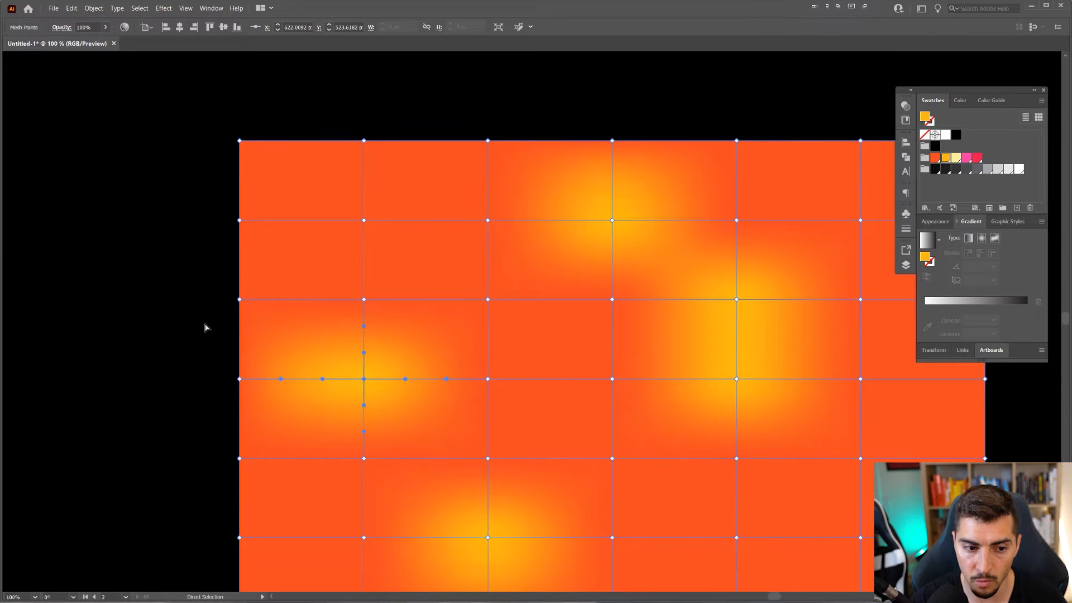
left_click_drag(287, 433, 328, 388)
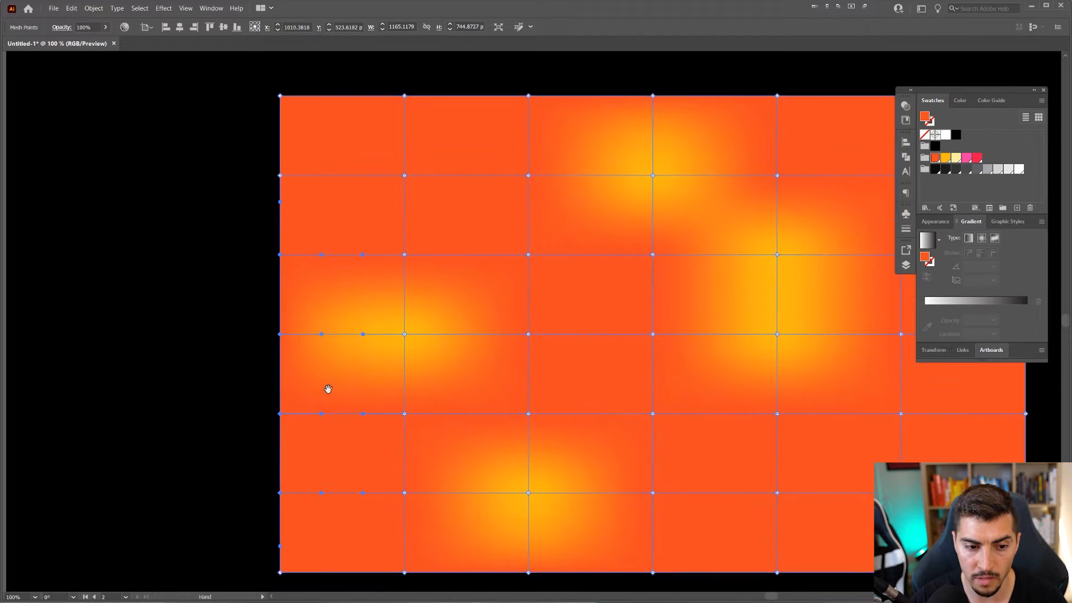
left_click(212, 249)
left_click(313, 502)
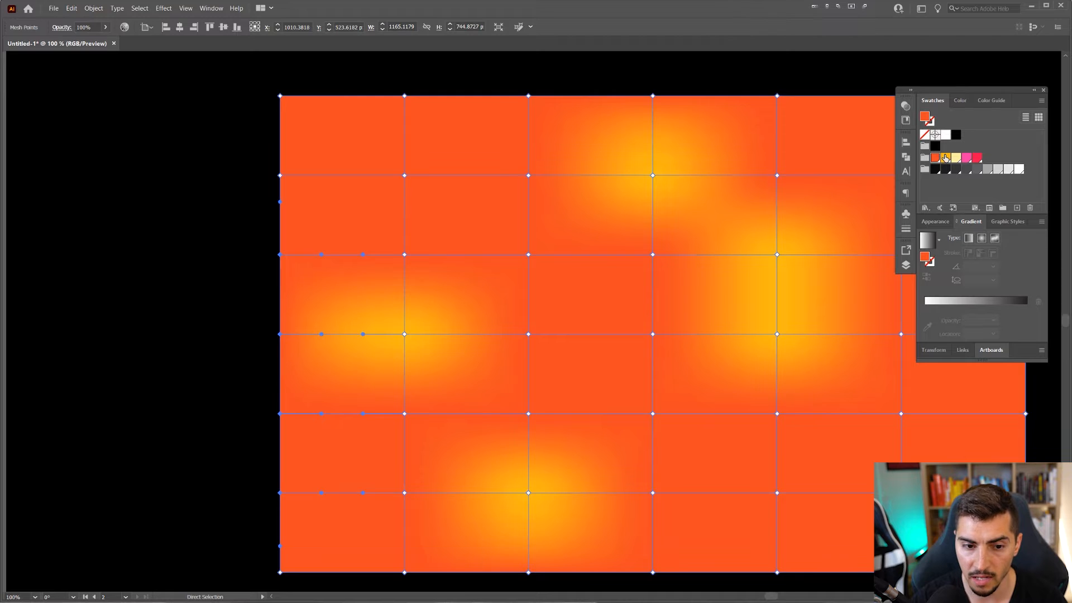
left_click(945, 158)
Colour the three rightmost mesh points on the horizontal line just above the mesh's bottom edge yellow-orange.
scroll(221, 384, "up", 1)
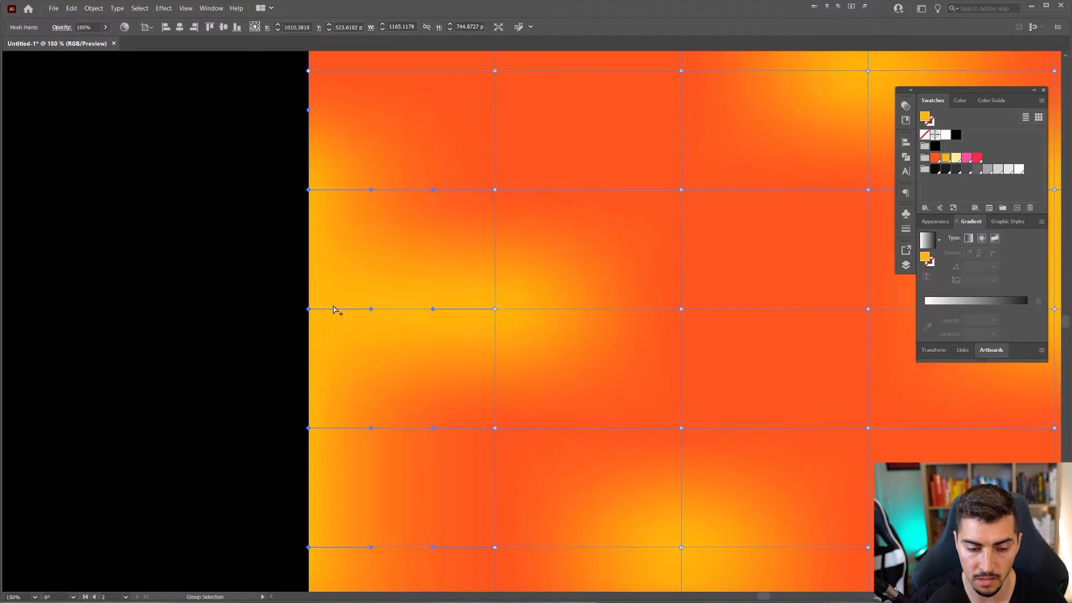
scroll(333, 306, "down", 3)
left_click(417, 453)
left_click_drag(707, 370, 562, 400)
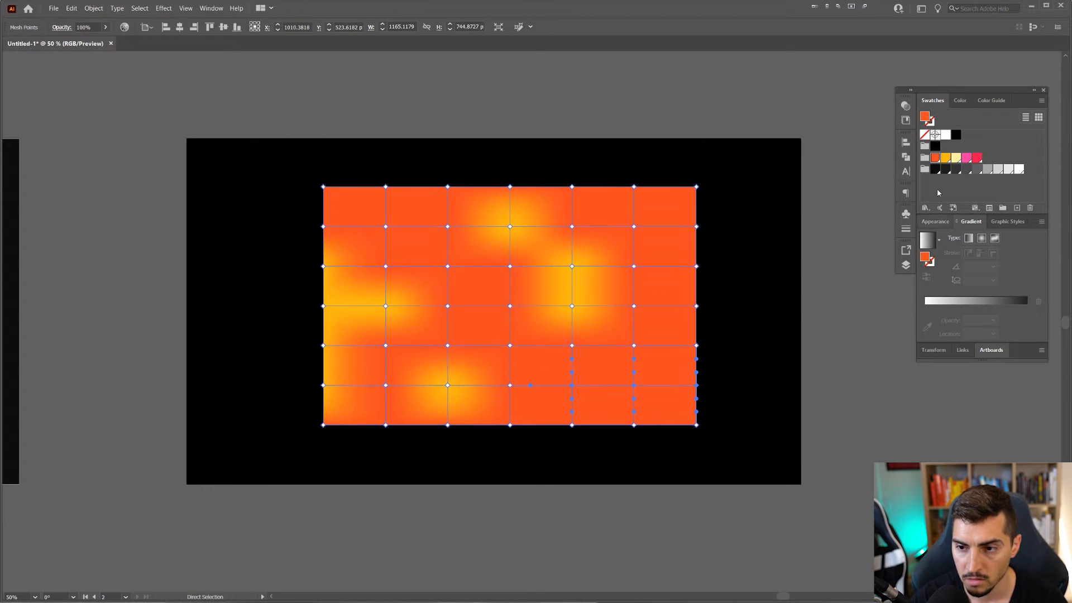
left_click(945, 159)
Colour the mesh's top-right corner point and the neighbouring point on the top edge yellow-orange.
left_click(731, 219)
scroll(722, 217, "up", 1)
left_click(687, 176)
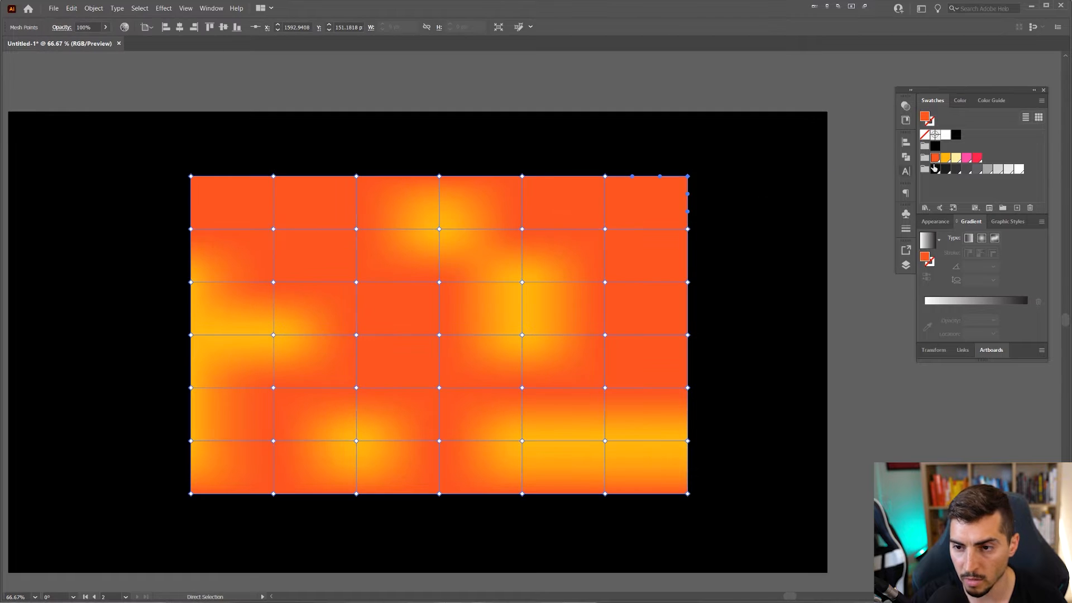
left_click_drag(677, 157, 597, 194)
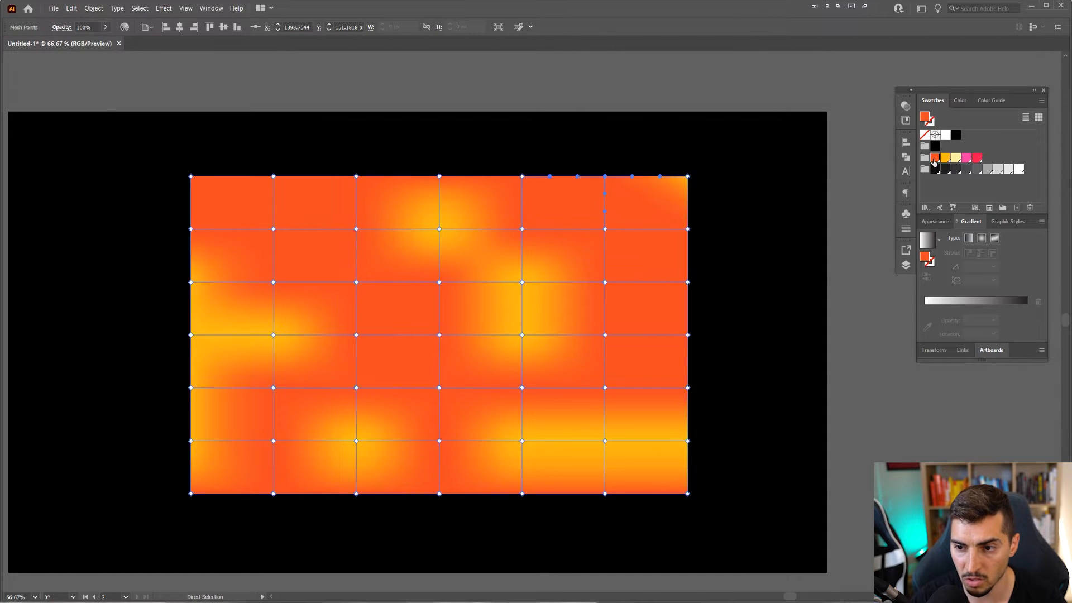
left_click(665, 143)
scroll(663, 143, "down", 1)
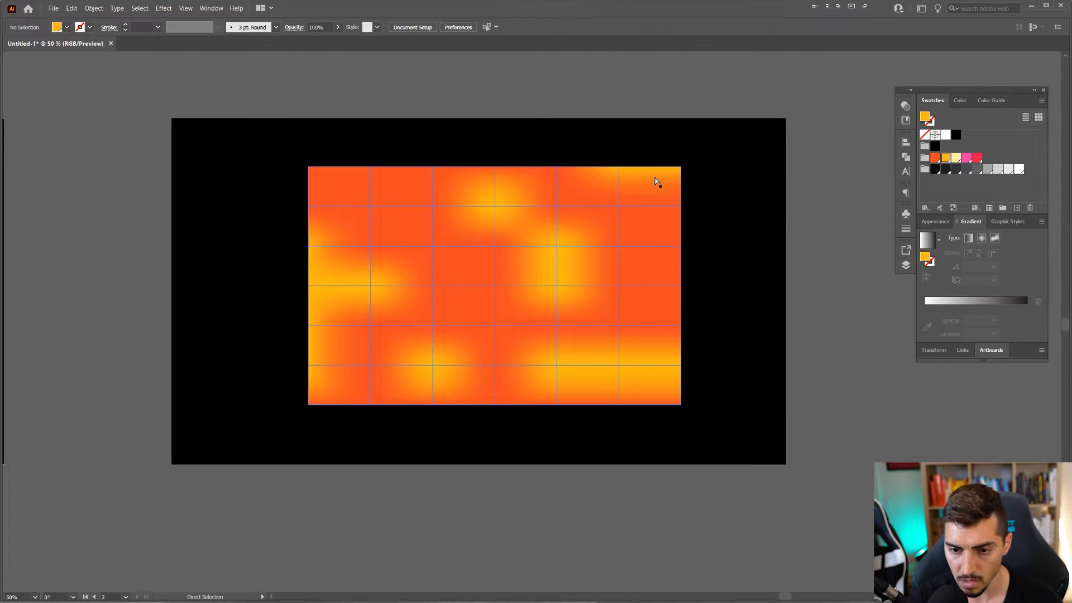
Colour the second and third mesh points from the top on the sixth vertical line with the pale yellow swatch.
scroll(656, 181, "up", 1)
left_click(611, 218)
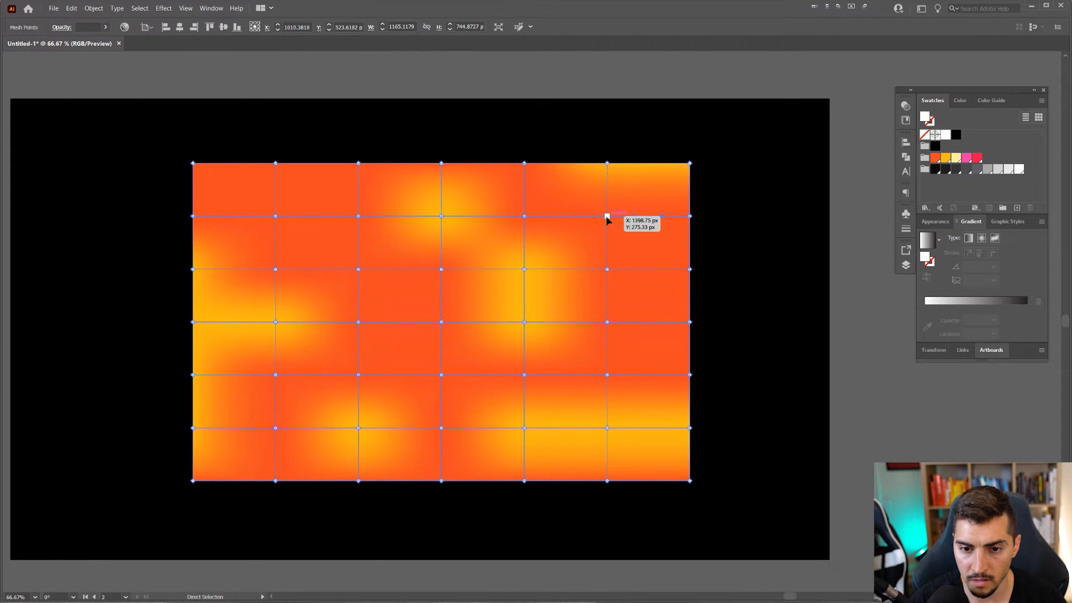
left_click(956, 159)
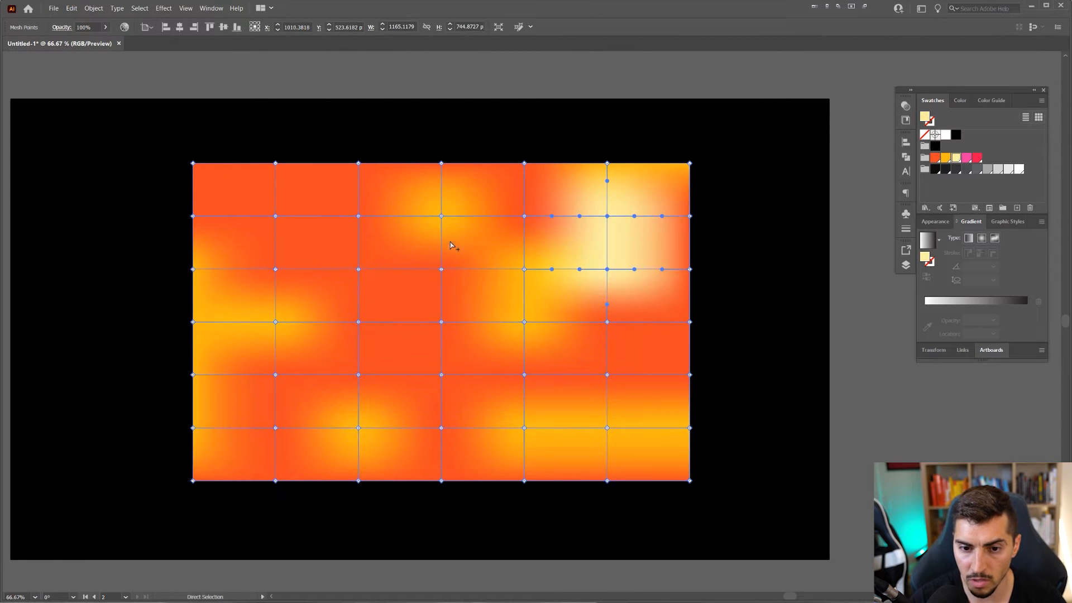
Colour the fifth mesh points from the top on the sixth and fourth vertical lines with the pale yellow swatch.
scroll(450, 241, "up", 1)
left_click(689, 362)
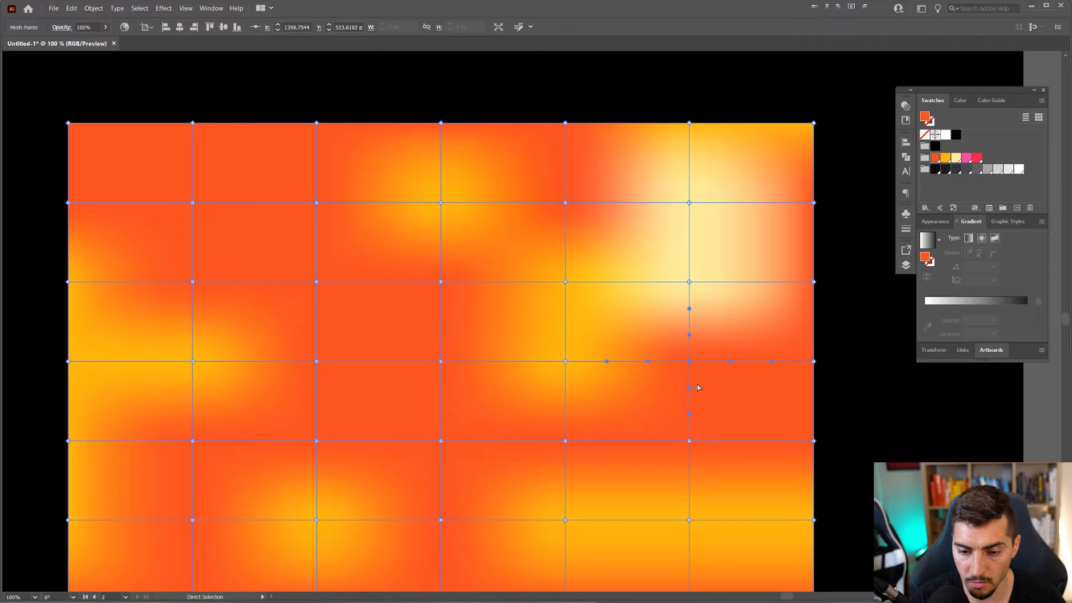
left_click(690, 441)
left_click(956, 159)
left_click_drag(618, 424, 614, 386)
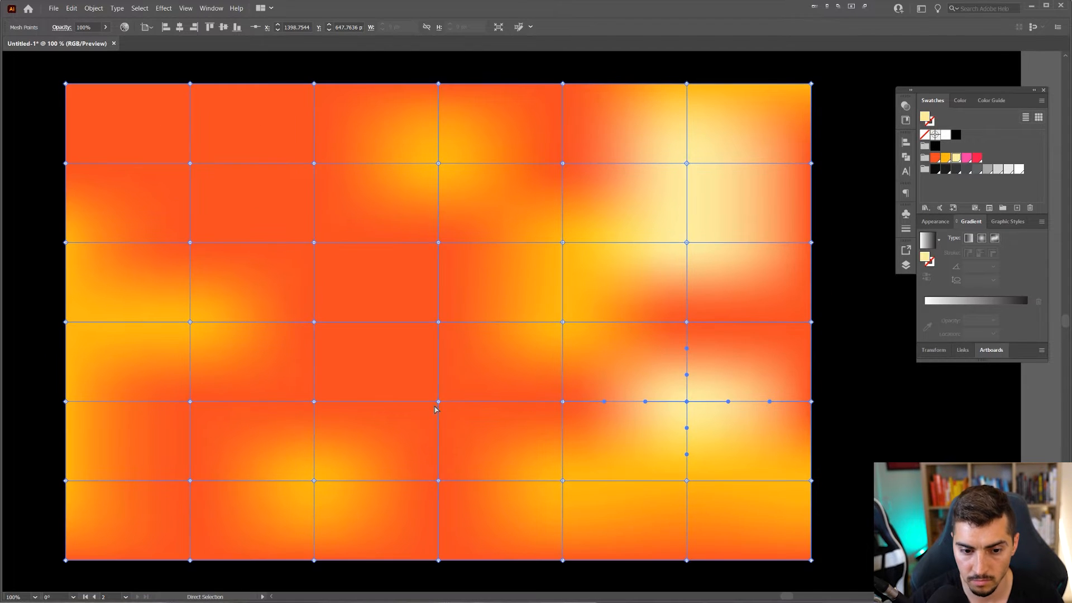
left_click(436, 402)
left_click(956, 159)
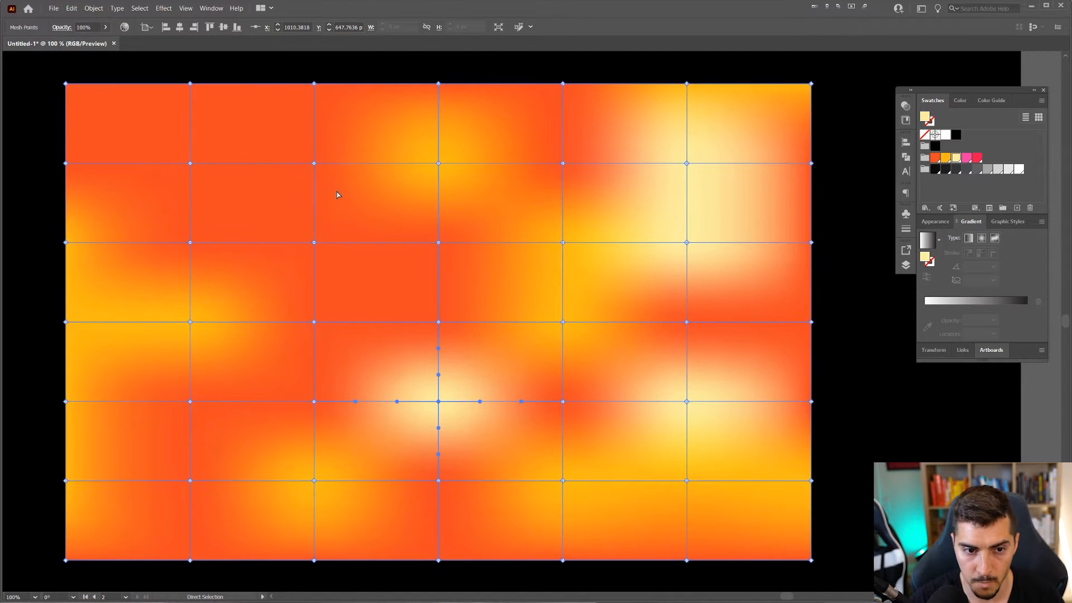
Colour the second to fourth mesh points from the top on the third vertical line yellow-orange.
left_click(313, 164)
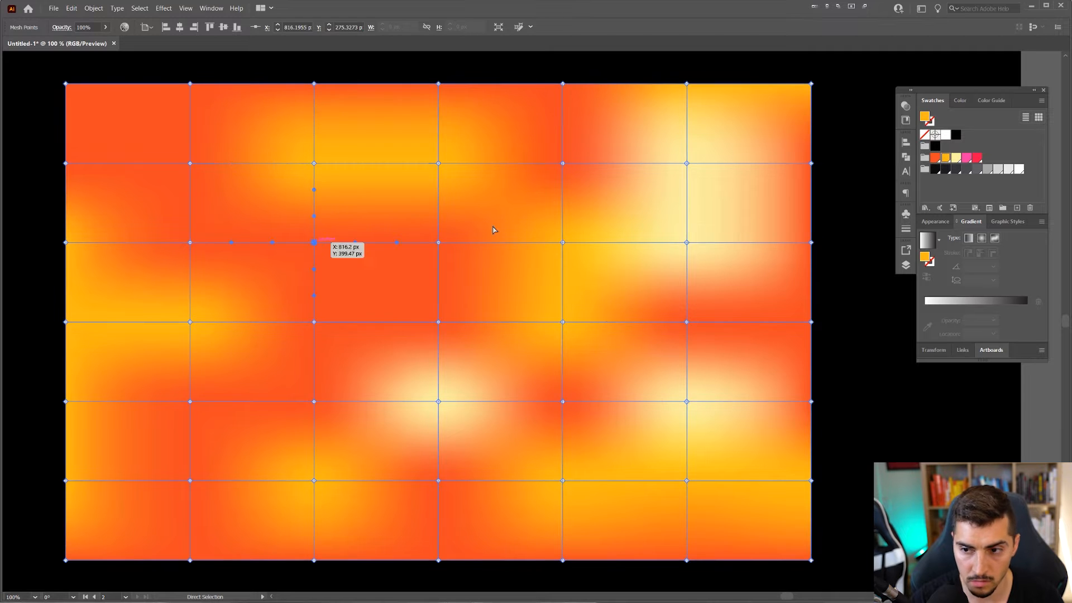
left_click(314, 243)
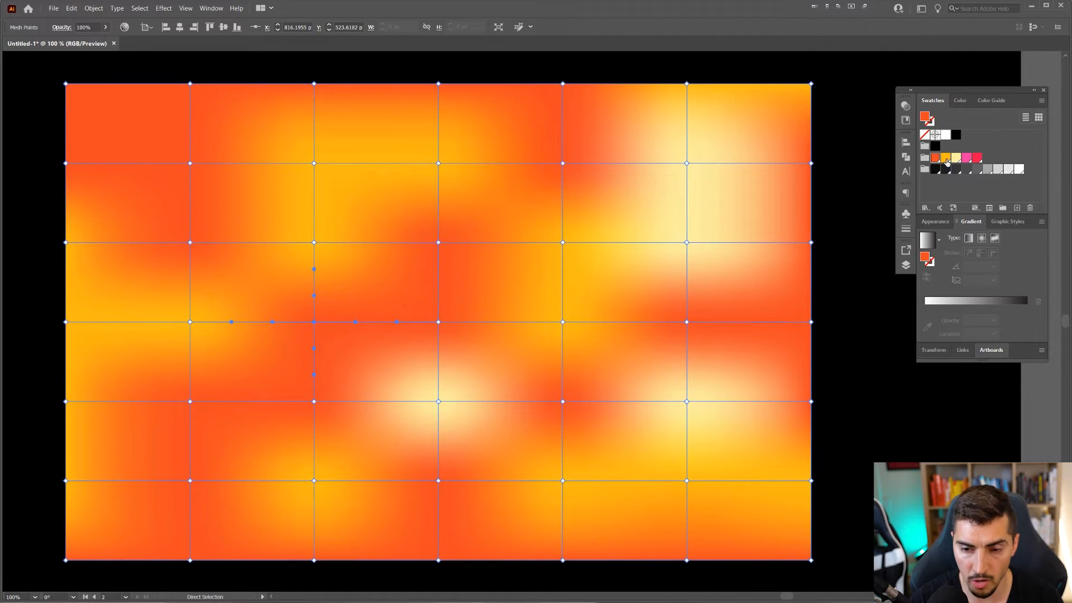
left_click(945, 158)
scroll(251, 292, "up", 1)
scroll(394, 246, "down", 2)
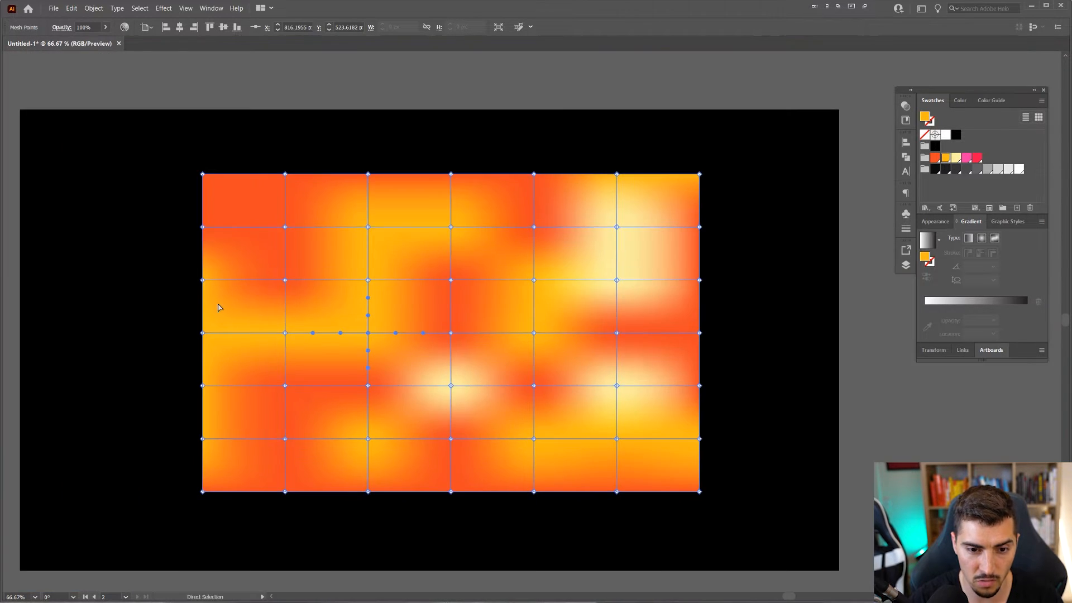
Colour the fifth mesh point along the top edge and the two lowest points on the second vertical line yellow-orange.
left_click(945, 159)
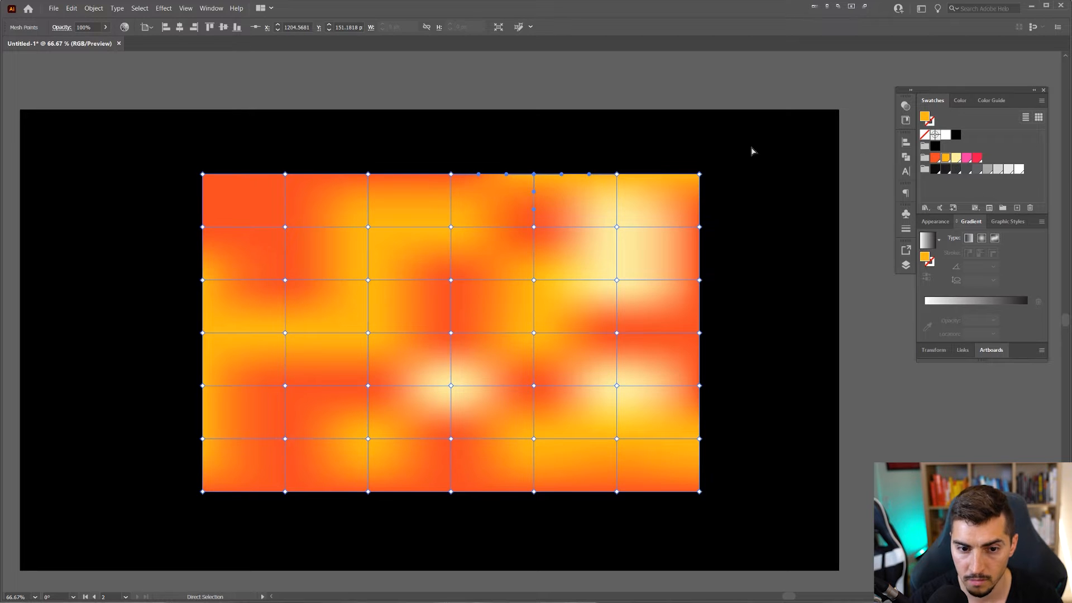
left_click(528, 140)
left_click_drag(401, 267, 506, 240)
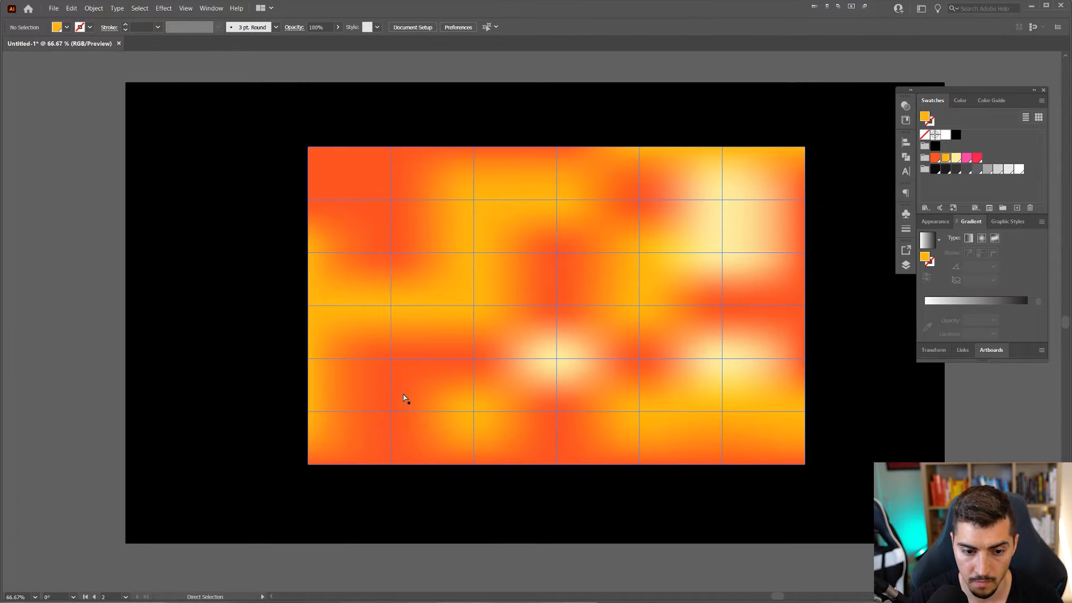
left_click(405, 398)
left_click(945, 158)
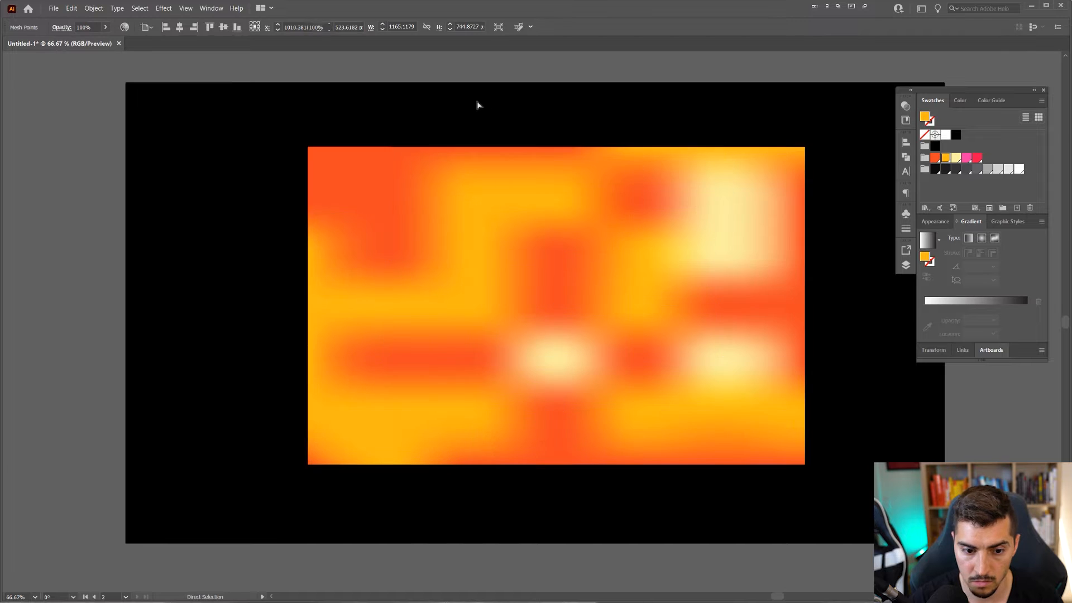
Recolour the sixth mesh point on the second vertical line with the pale yellow swatch and deselect the mesh.
left_click(478, 104)
left_click(391, 412)
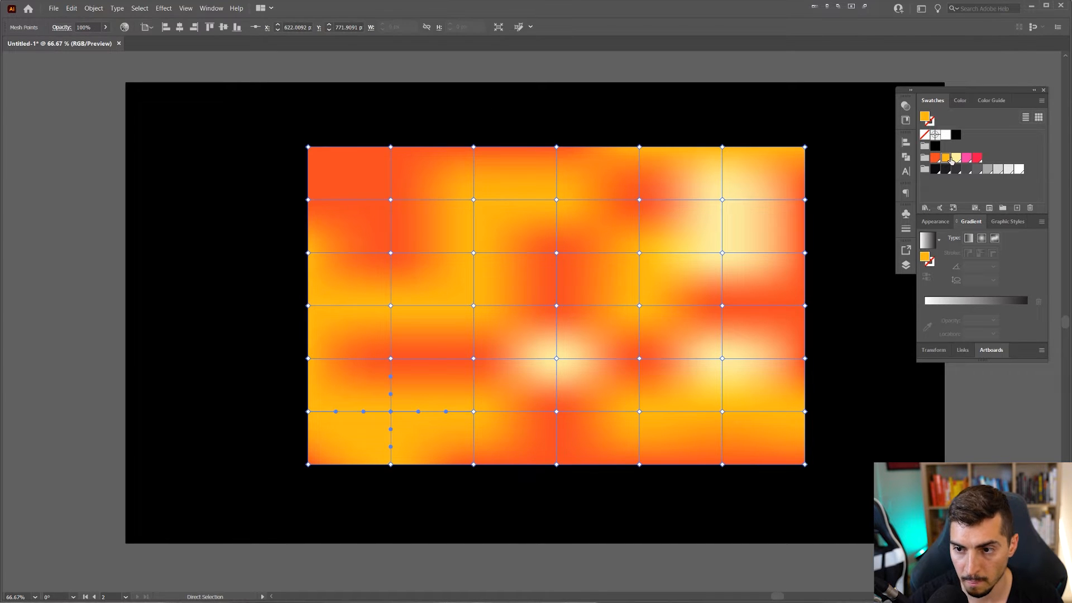
left_click(956, 158)
key("v")
left_click(625, 113)
scroll(625, 114, "down", 2)
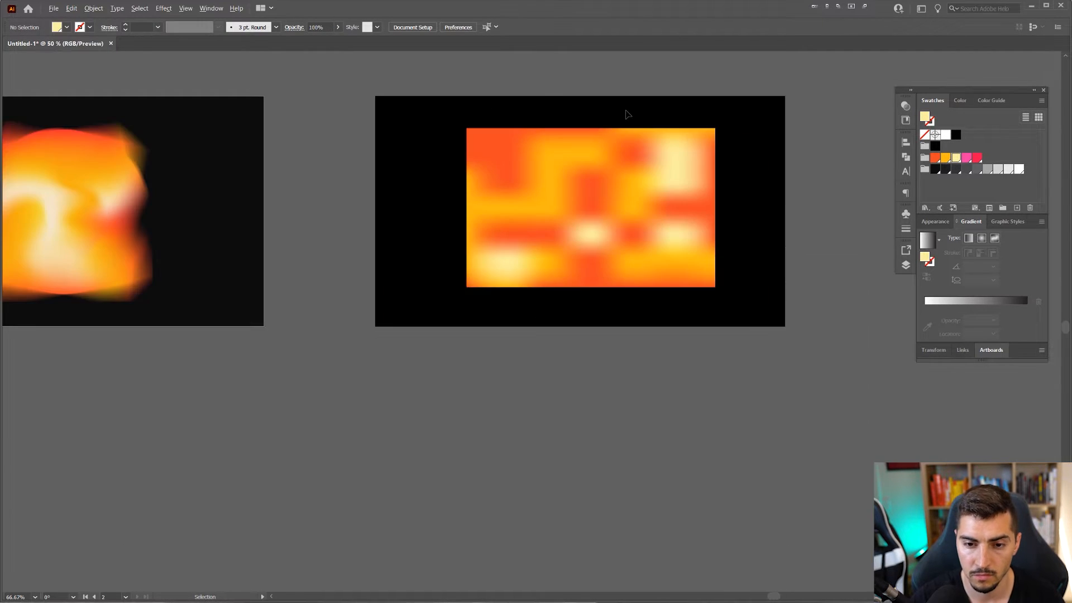
Reselect the mesh, move the fourth vertical line's second point right and slightly up, and tilt its horizontal handles.
scroll(625, 113, "up", 2)
left_click_drag(685, 161, 651, 175)
left_click(609, 216)
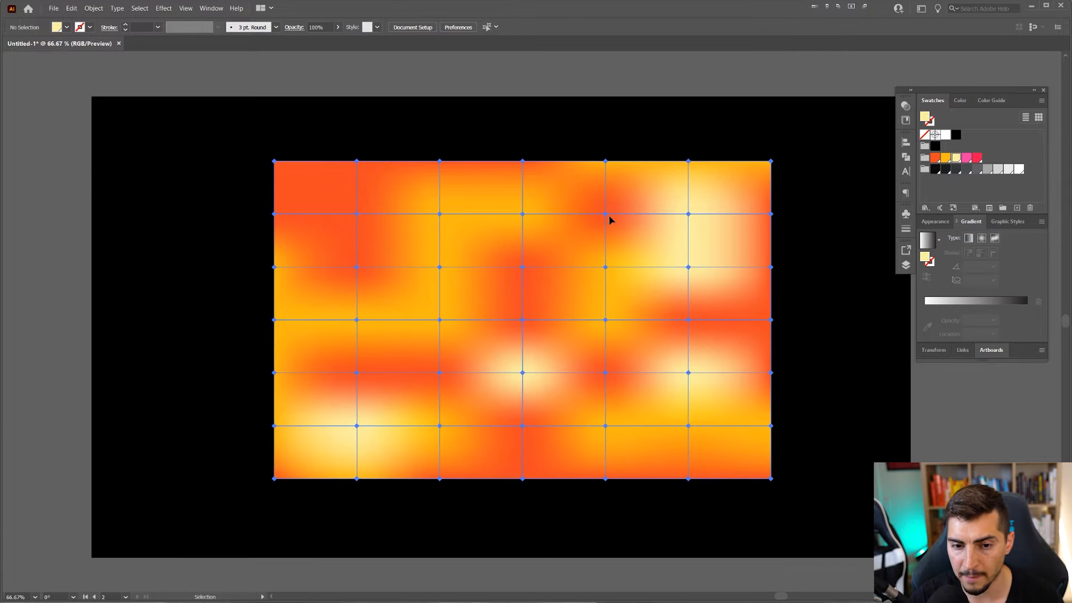
key("a")
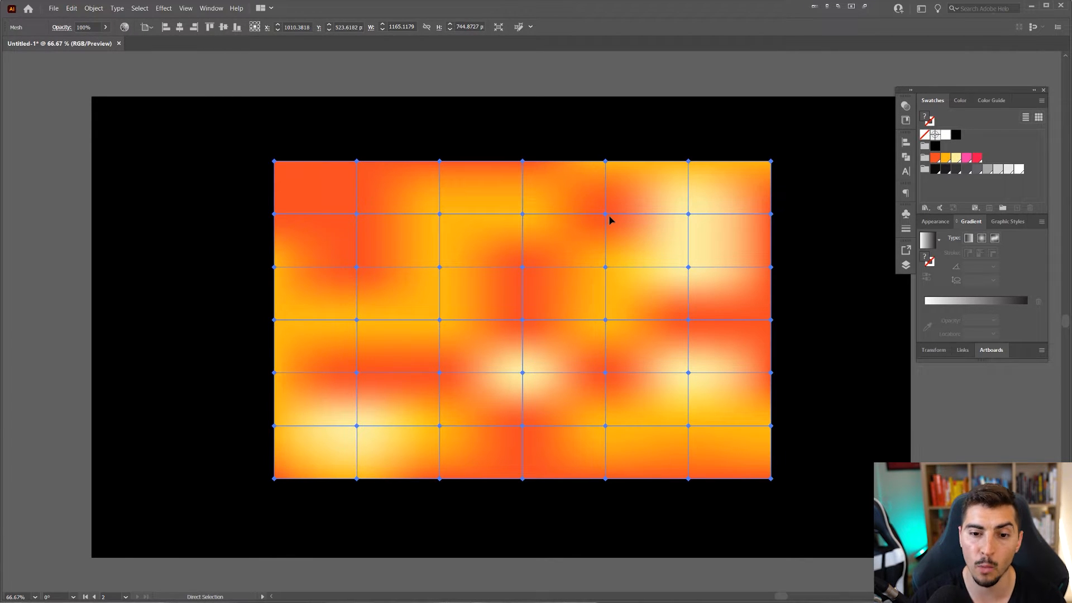
scroll(610, 221, "up", 1)
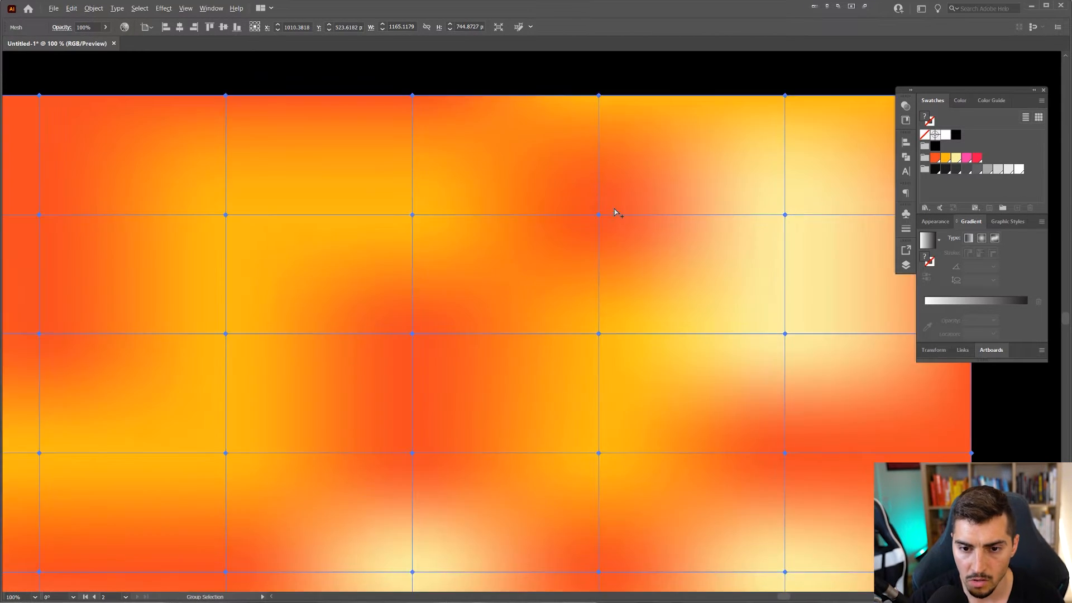
left_click_drag(431, 232, 509, 143)
left_click(538, 222)
left_click(617, 208)
scroll(558, 209, "up", 1)
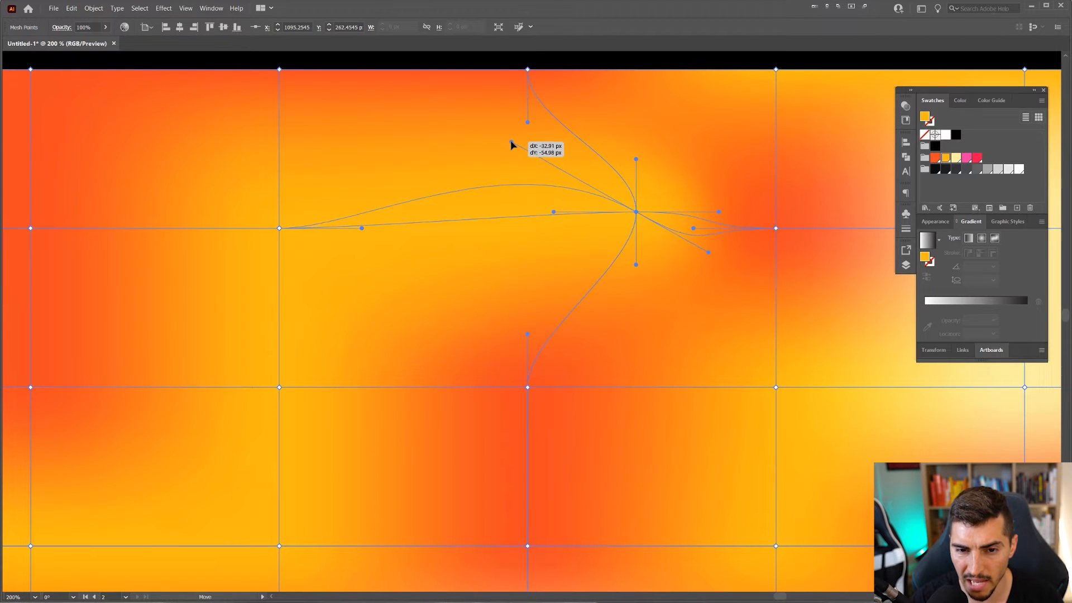
Raise the fourth mesh point on the top edge slightly and shift the third top-edge point to the left.
scroll(512, 144, "down", 1)
scroll(513, 144, "down", 1)
left_click_drag(546, 186, 546, 172)
left_click_drag(423, 186, 360, 191)
Stagger the second to fifth mesh points of the third vertical line sideways to bend it into a wave.
left_click_drag(434, 259, 561, 240)
left_click_drag(540, 305, 509, 302)
left_click_drag(540, 384, 609, 398)
left_click_drag(536, 461, 508, 446)
key("ctrl+z")
Raise the fourth and fifth mesh points on the second vertical line slightly.
left_click_drag(451, 394, 449, 377)
left_click_drag(497, 397, 554, 415)
key("ctrl+z")
Move the fourth and fifth mesh points of the fourth and fifth vertical lines together, left and down.
left_click(743, 417)
left_click_drag(743, 416, 616, 339)
left_click_drag(585, 311, 525, 334)
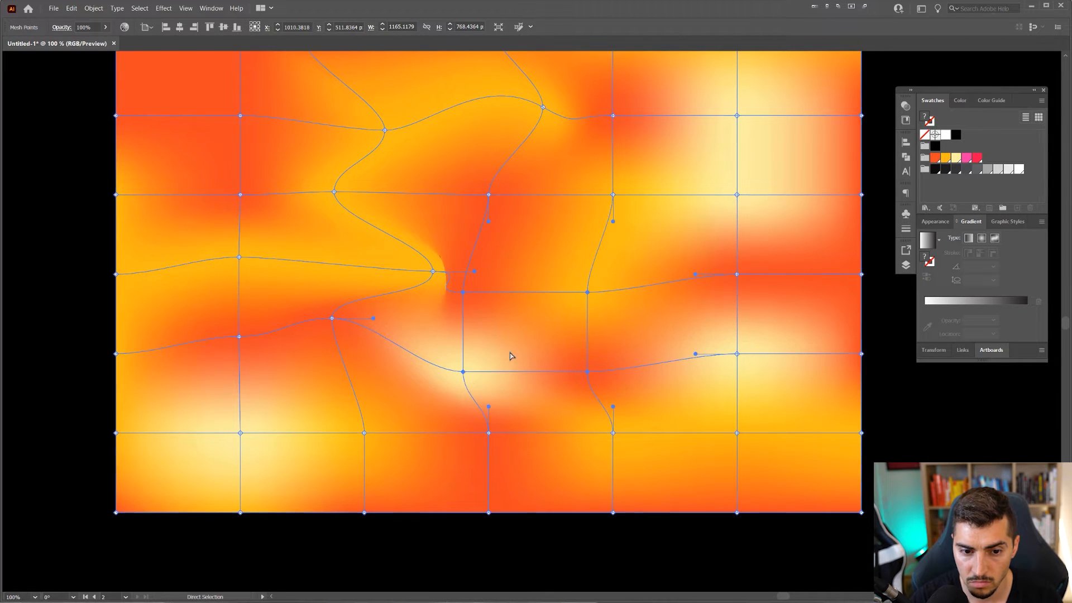
Try to delete the sixth mesh point on the third vertical line.
scroll(483, 280, "up", 6)
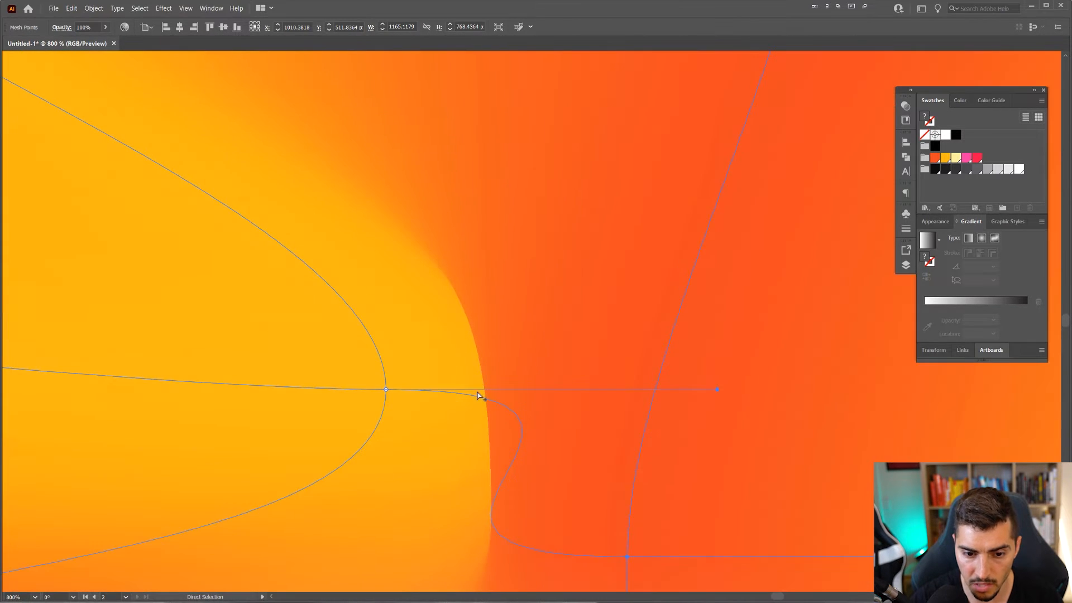
scroll(477, 395, "down", 6)
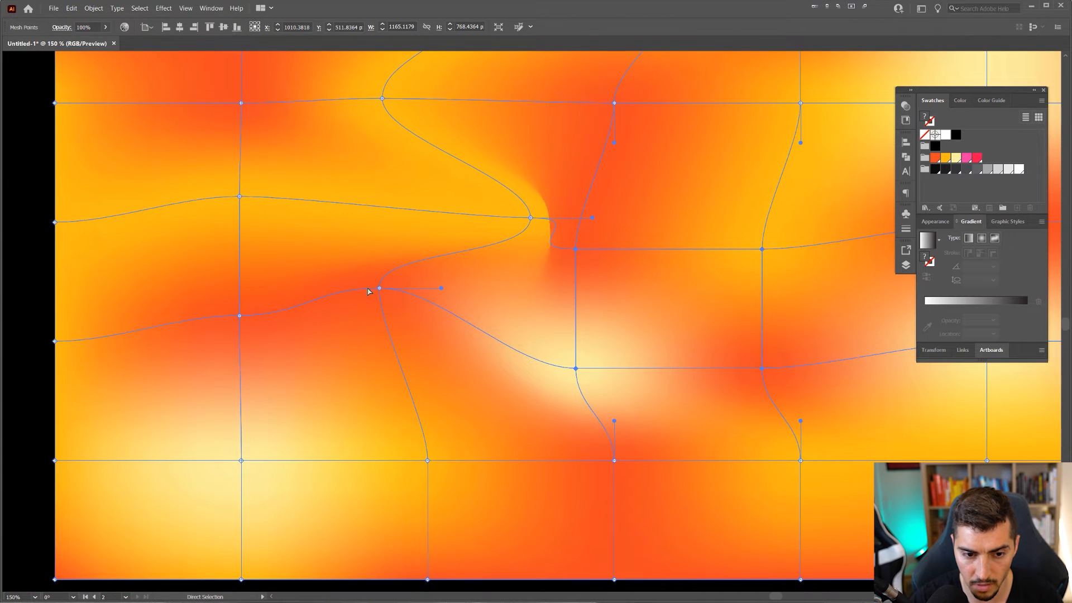
left_click(379, 289)
left_click(427, 461)
left_click(428, 461)
key("Delete")
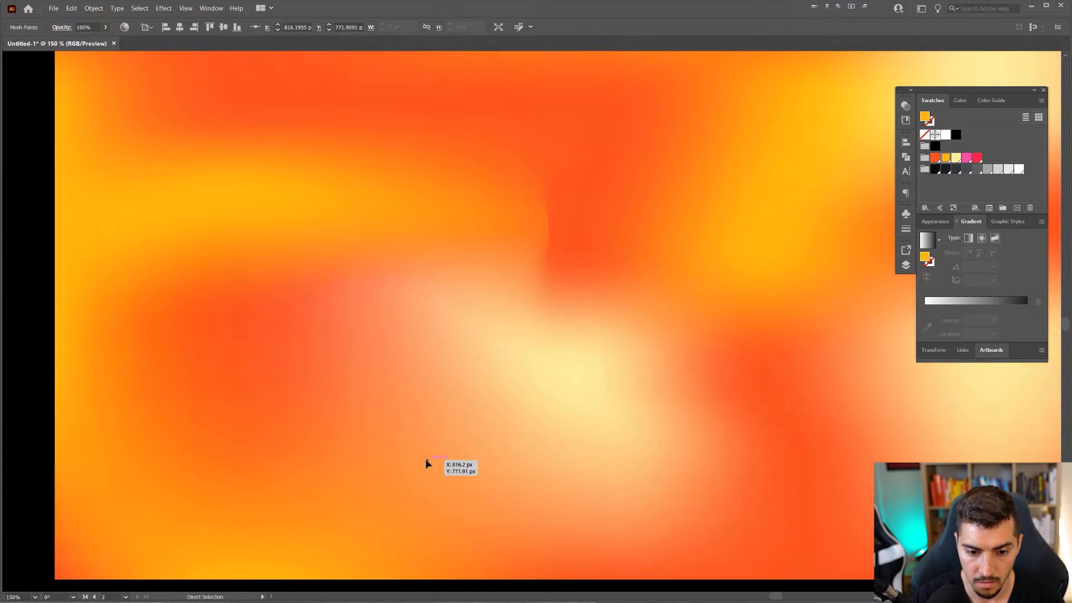
scroll(465, 447, "down", 2)
left_click(481, 419)
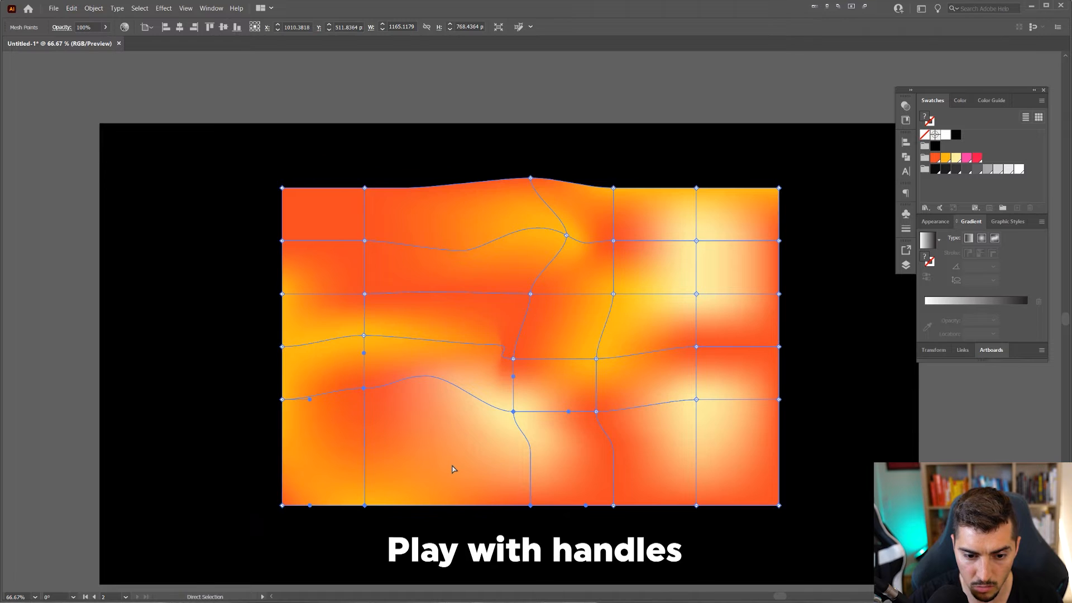
Undo the mesh point deletion.
scroll(453, 468, "up", 1)
left_click_drag(463, 425, 483, 376)
key("ctrl+z")
key("ctrl+shift+z")
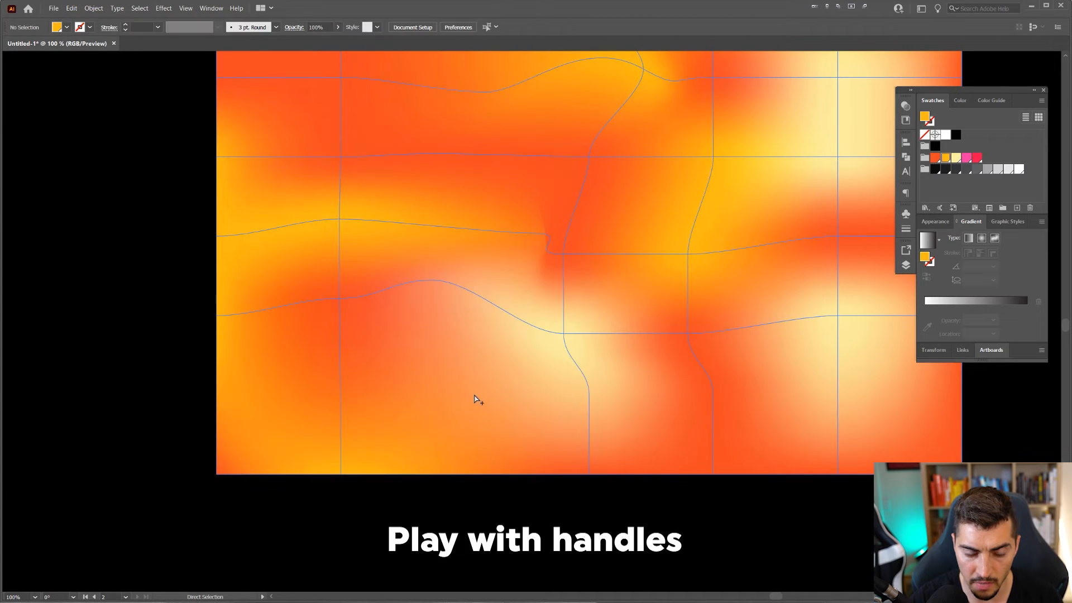
scroll(475, 399, "down", 2)
left_click(507, 398)
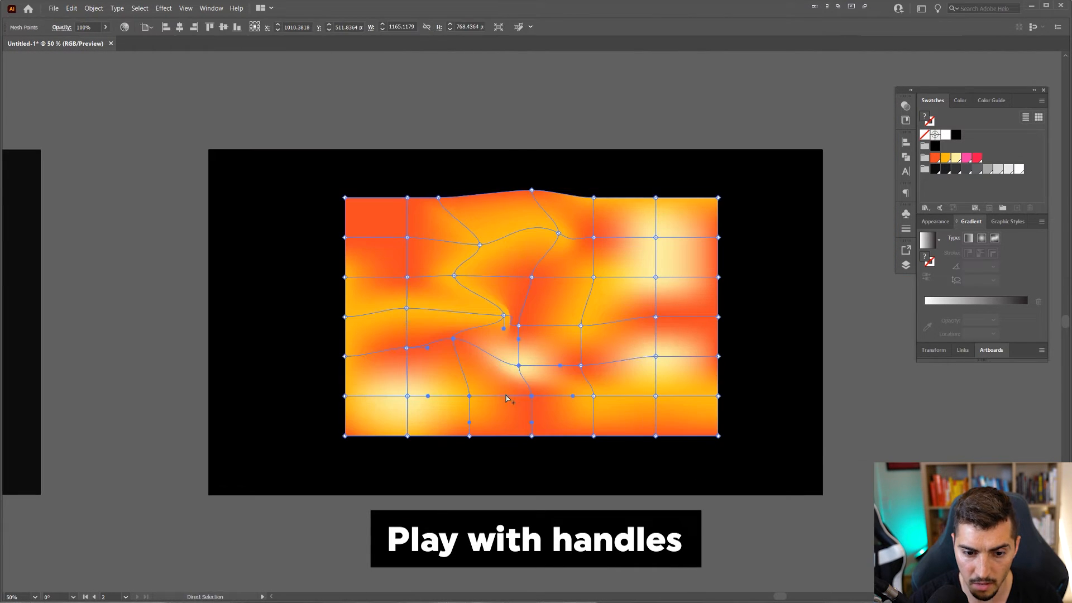
Move the third vertical line's sixth mesh point up and right, and the second line's sixth point right with tilted handles.
scroll(484, 397, "up", 2)
left_click_drag(453, 394, 483, 373)
left_click(329, 395)
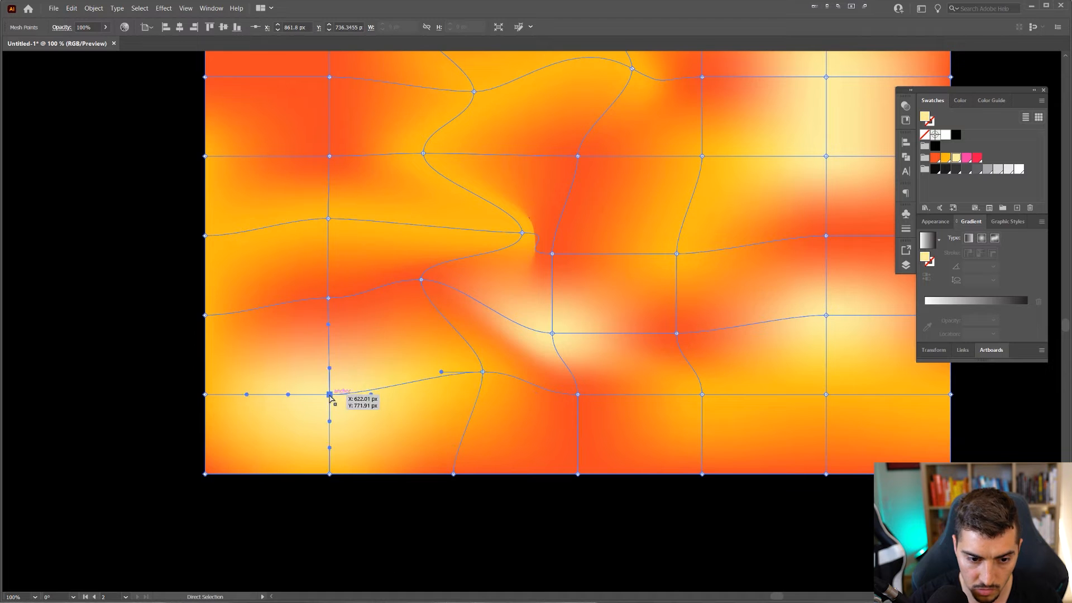
left_click_drag(329, 394, 361, 398)
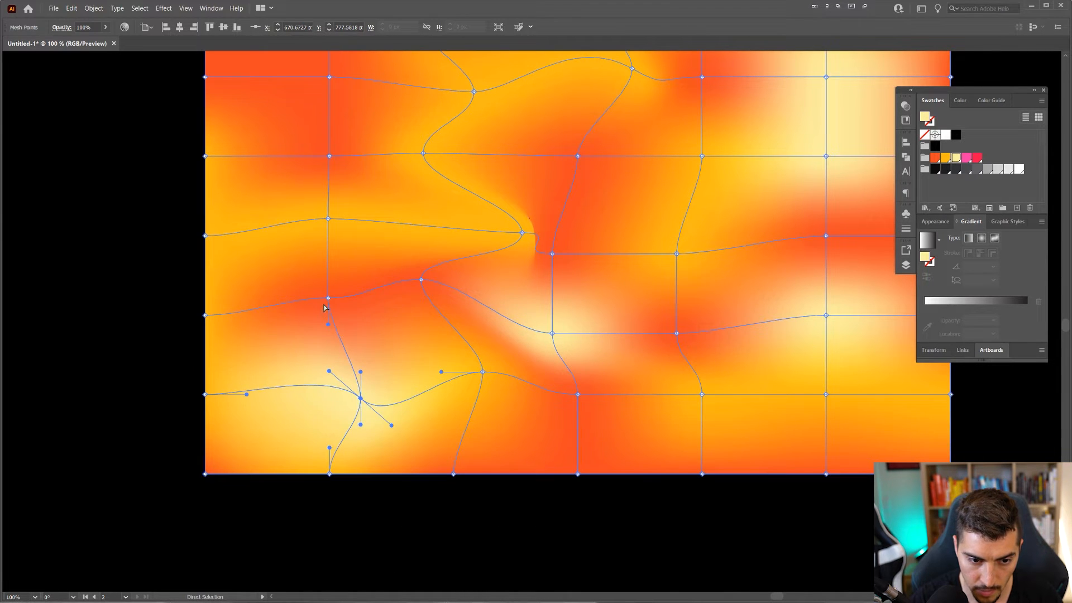
Offset the second to fifth mesh points of the second vertical line into a wave, tilting the fourth point's handles.
left_click_drag(328, 298, 328, 273)
mouse_move(328, 219)
left_mouse_down()
mouse_move(330, 204)
mouse_move(366, 188)
mouse_move(341, 225)
left_mouse_up()
left_click_drag(344, 190, 390, 232)
scroll(376, 223, "up", 1)
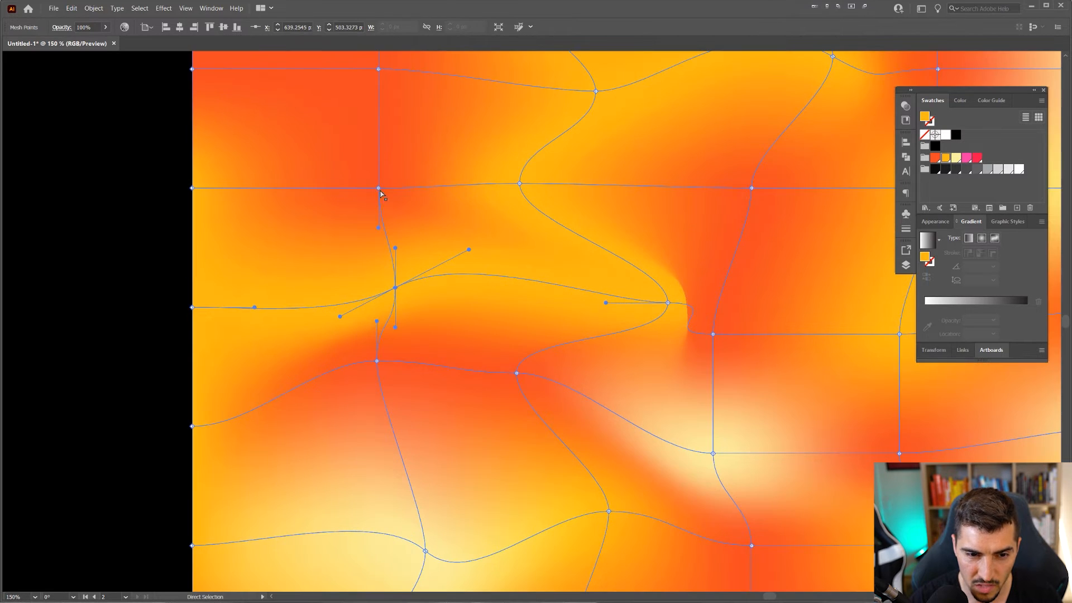
left_click_drag(378, 188, 393, 350)
left_click_drag(391, 262, 422, 250)
Pull the mesh's top-left and top-right corner points inward.
scroll(410, 250, "down", 2)
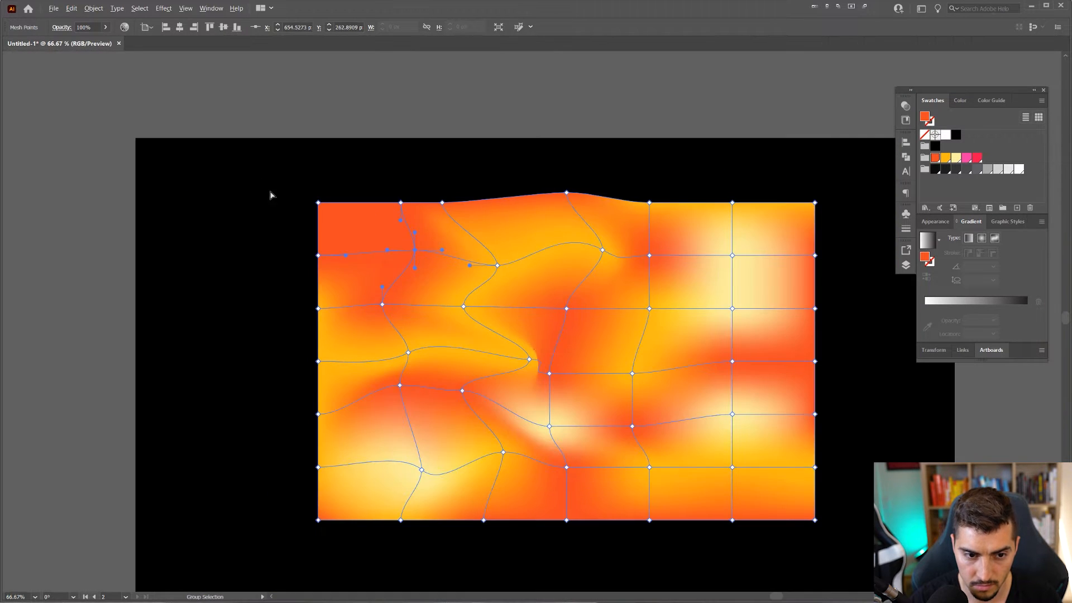
left_click(319, 203)
left_click(376, 187)
left_click_drag(441, 184, 346, 201)
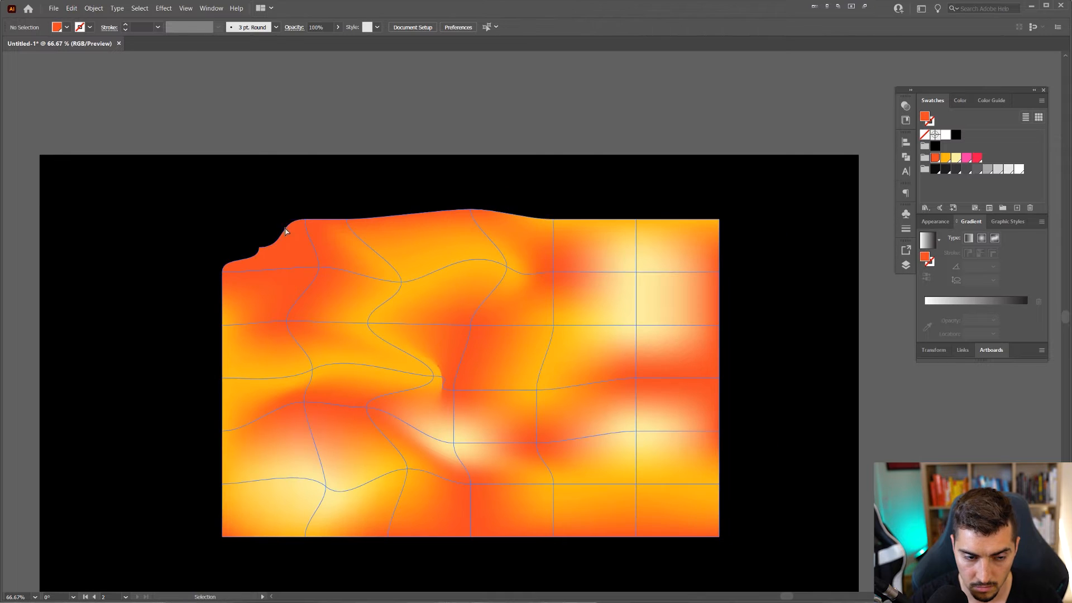
key("ctrl+z")
left_click_drag(223, 221, 244, 234)
left_click_drag(720, 220, 702, 227)
Reshape the mesh's right edge by moving its third point inward, its fourth outward, and its fifth and sixth down.
left_click_drag(717, 335, 709, 338)
left_click_drag(719, 381, 747, 395)
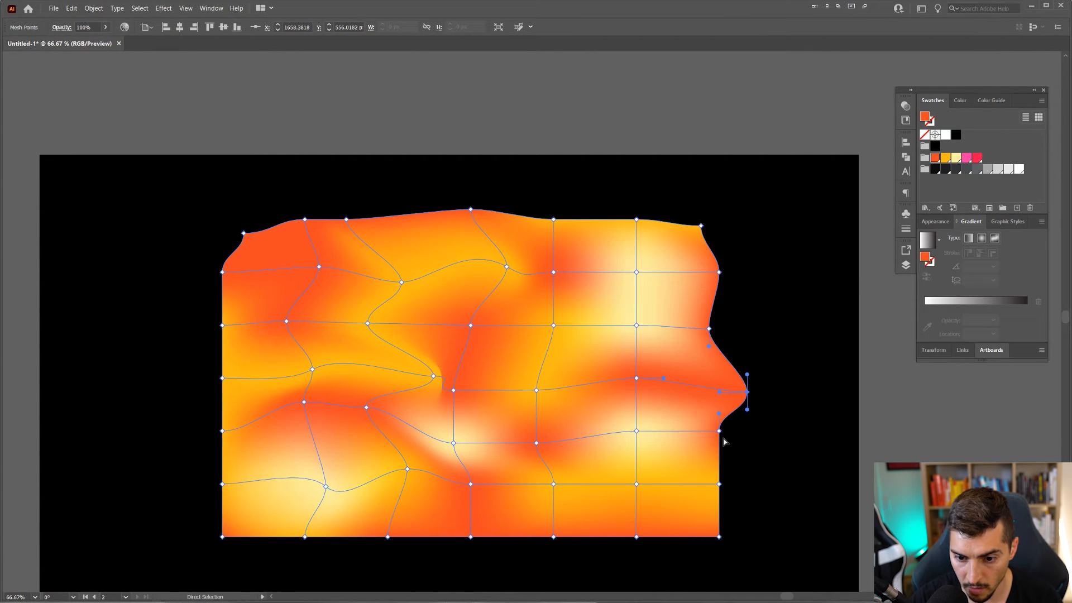
left_click_drag(719, 434, 720, 502)
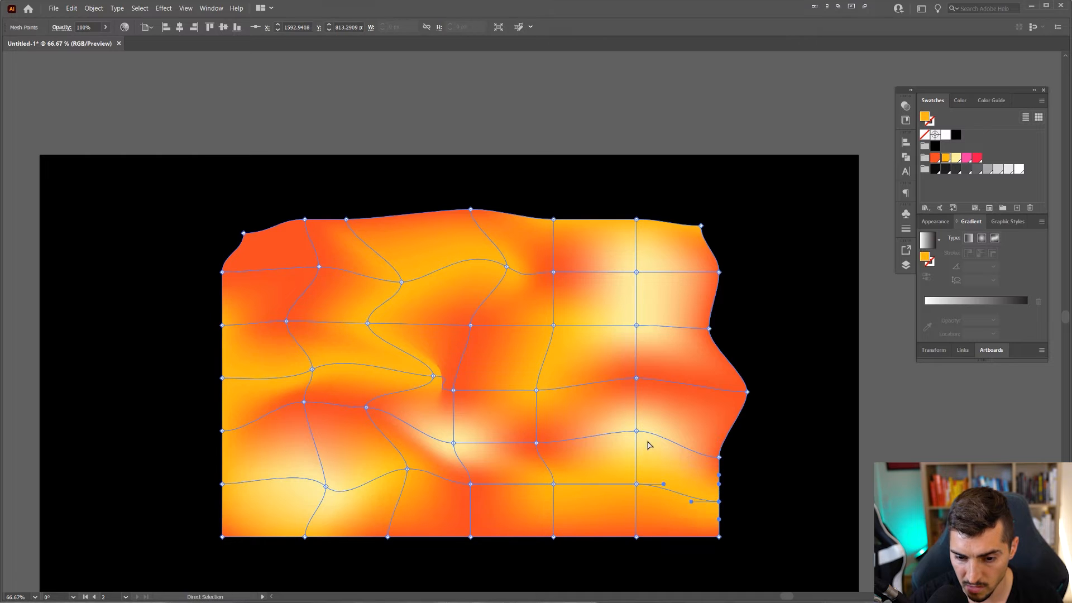
Move the sixth vertical line's fifth and fourth mesh points up and right, and its third point down and left.
left_click_drag(636, 430, 656, 420)
left_click_drag(637, 377, 651, 366)
left_click_drag(637, 325, 630, 334)
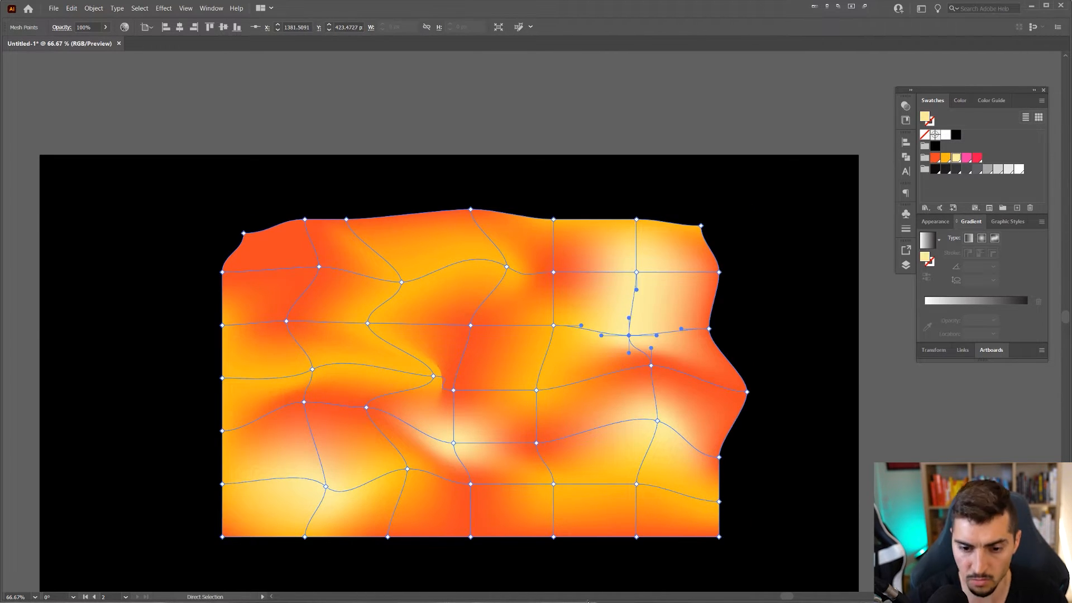
Raise the two lowest mesh points of the fourth and fifth vertical lines together.
scroll(631, 357, "down", 1)
left_click(712, 550)
left_click_drag(712, 550, 738, 451)
scroll(758, 266, "up", 1)
left_click_drag(589, 498, 594, 373)
left_click(516, 370)
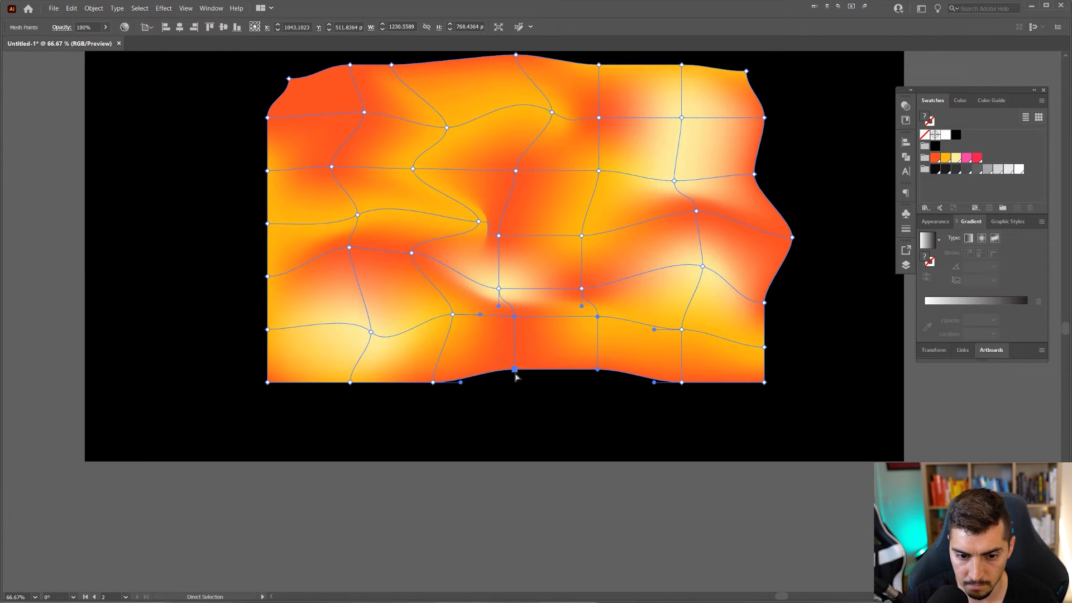
Lower the fourth mesh point on the bottom edge slightly, along with the point directly above it.
left_click_drag(515, 370, 518, 376)
left_click(515, 317)
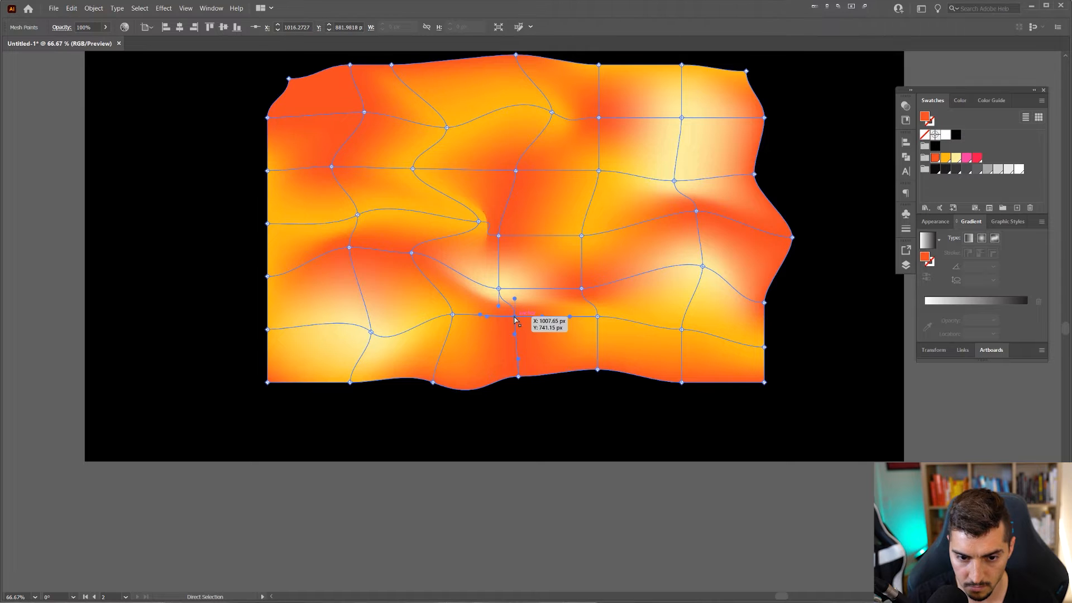
left_click_drag(515, 317, 515, 334)
Raise the sixth and fifth mesh points on the mesh's left edge slightly.
scroll(596, 325, "up", 1)
left_click(668, 294)
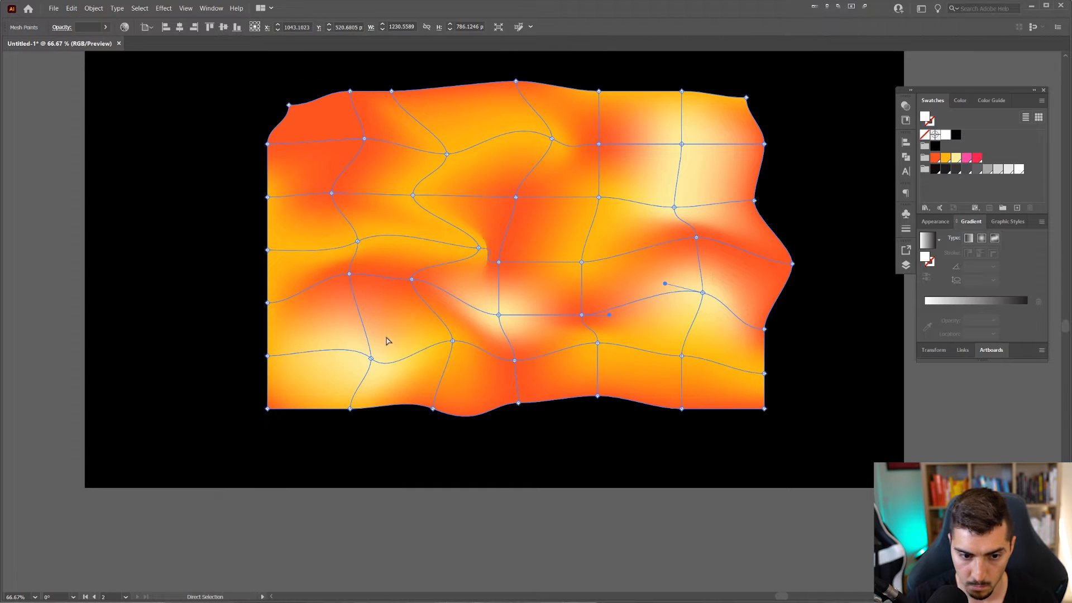
left_click_drag(267, 356, 268, 341)
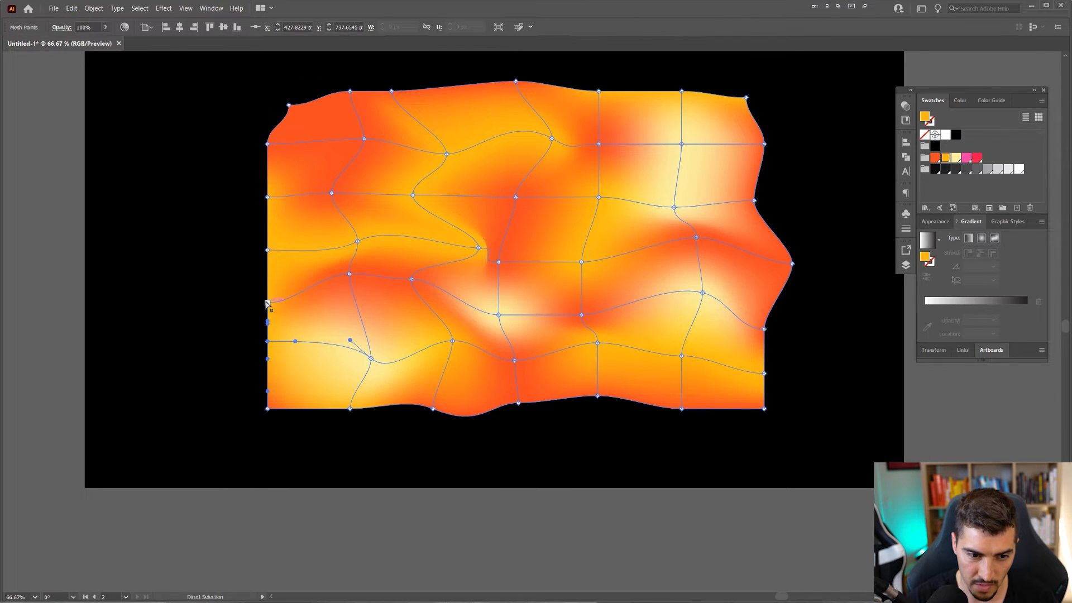
left_click_drag(267, 303, 267, 295)
Move the third mesh point on the fifth vertical line down and to the right.
key("space")
left_click_drag(415, 211, 378, 288)
scroll(563, 283, "up", 1)
left_click_drag(562, 269, 580, 289)
left_click_drag(536, 367, 522, 371)
scroll(545, 279, "down", 2)
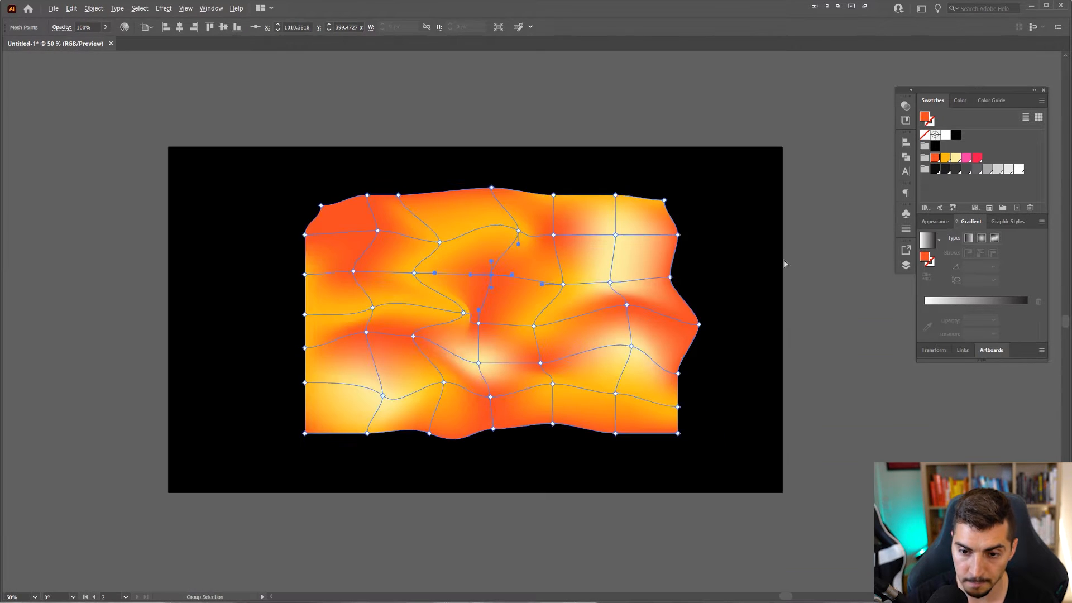
Recolour the mesh's top-left corner point and the fourth, outermost point on its right edge with the pinkish-red swatch.
left_click(737, 226, "alt")
scroll(374, 195, "up", 1)
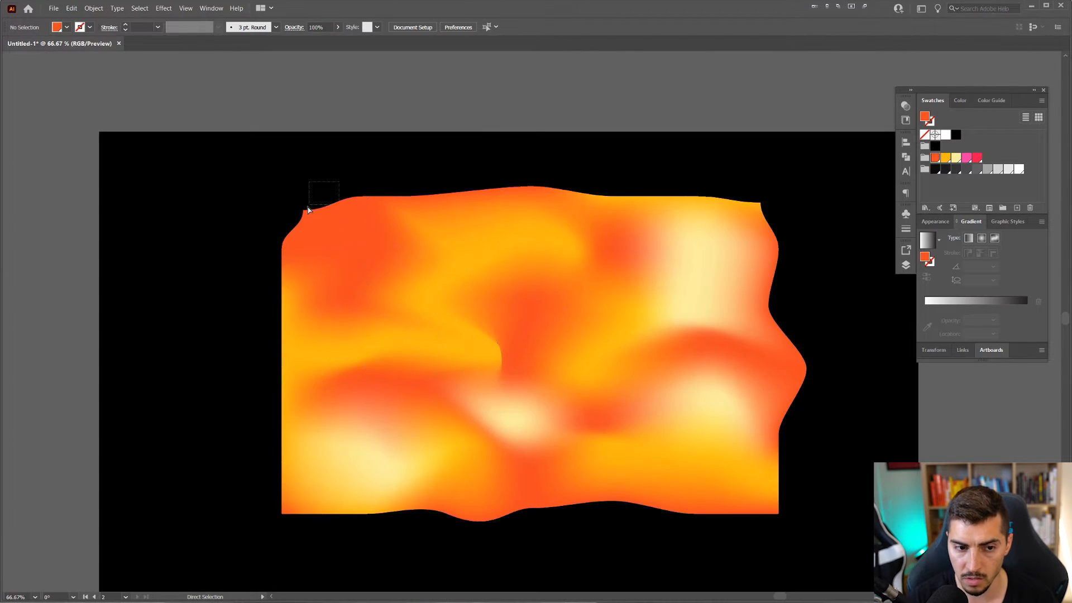
left_click(304, 211)
left_click(977, 158)
left_click(499, 174)
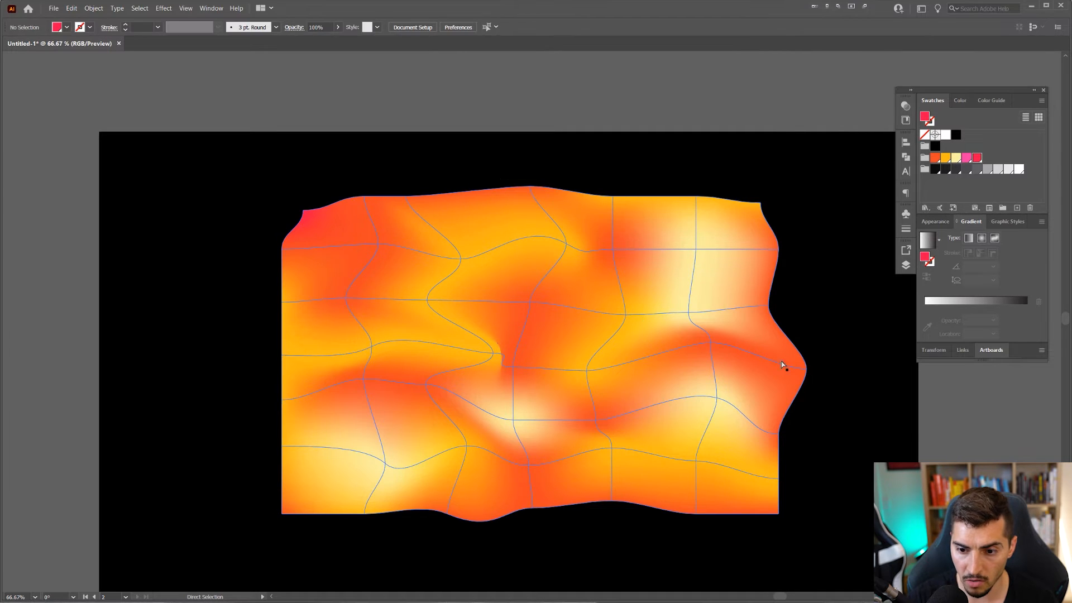
left_click(806, 368)
left_click(977, 159)
Recolour the third and fourth mesh points on the central vertical line with the pinkish-red swatch.
left_click(528, 302)
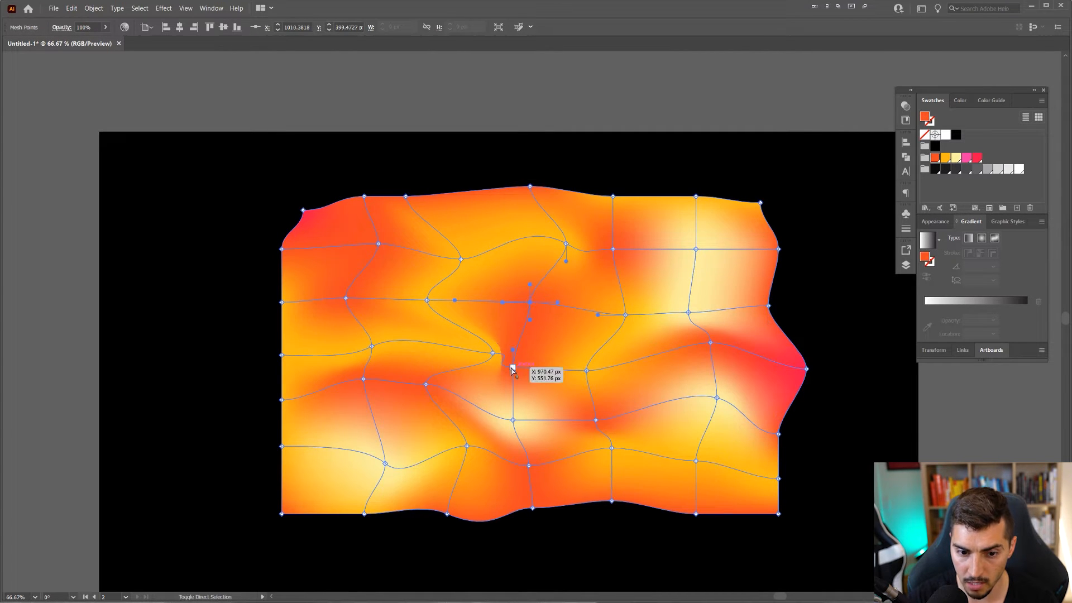
left_click(513, 366, "shift")
left_click(976, 158)
Recolour the fifth mesh point on the fifth vertical line and the fourth point on the bottom edge pinkish red.
left_click(595, 420)
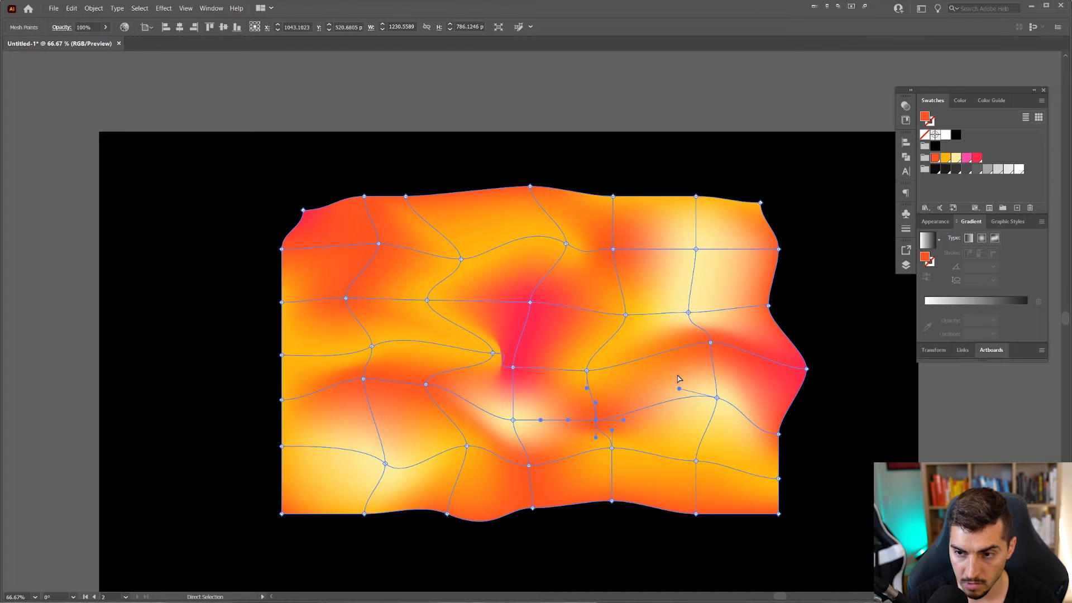
left_click(977, 159)
left_click(532, 508)
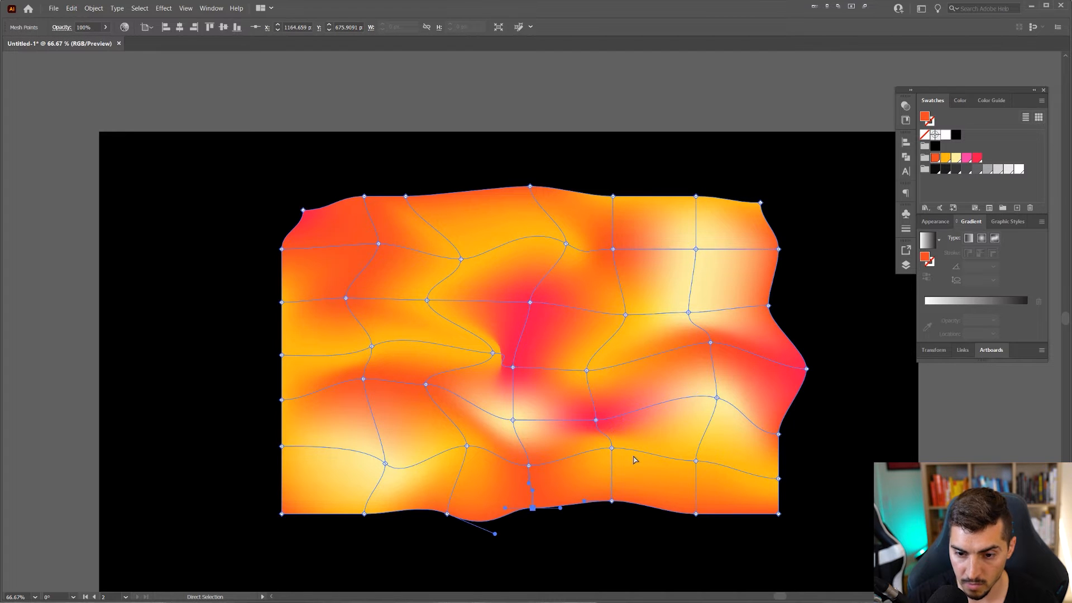
left_click(978, 158)
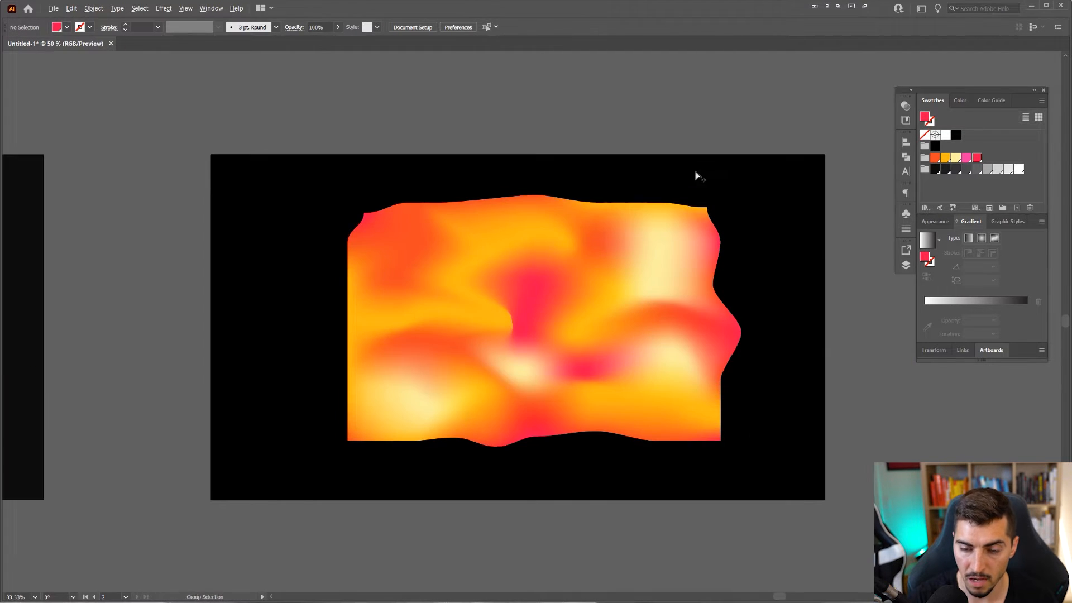
Open the Grain texture effect for the whole mesh and inspect its preview up close.
left_click(572, 261)
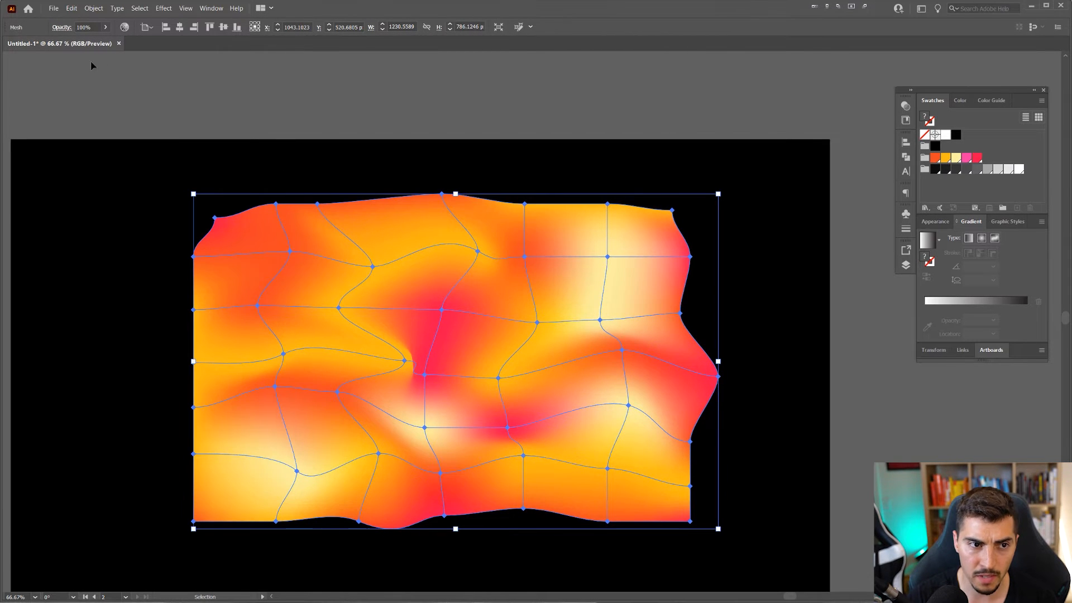
left_click(163, 7)
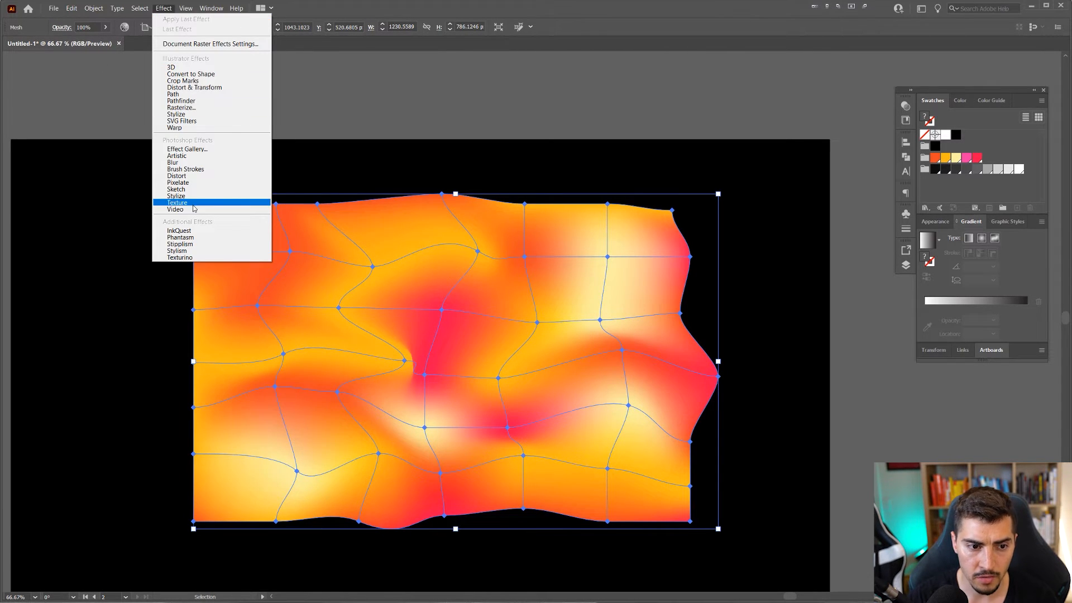
mouse_move(193, 204)
left_click(288, 215)
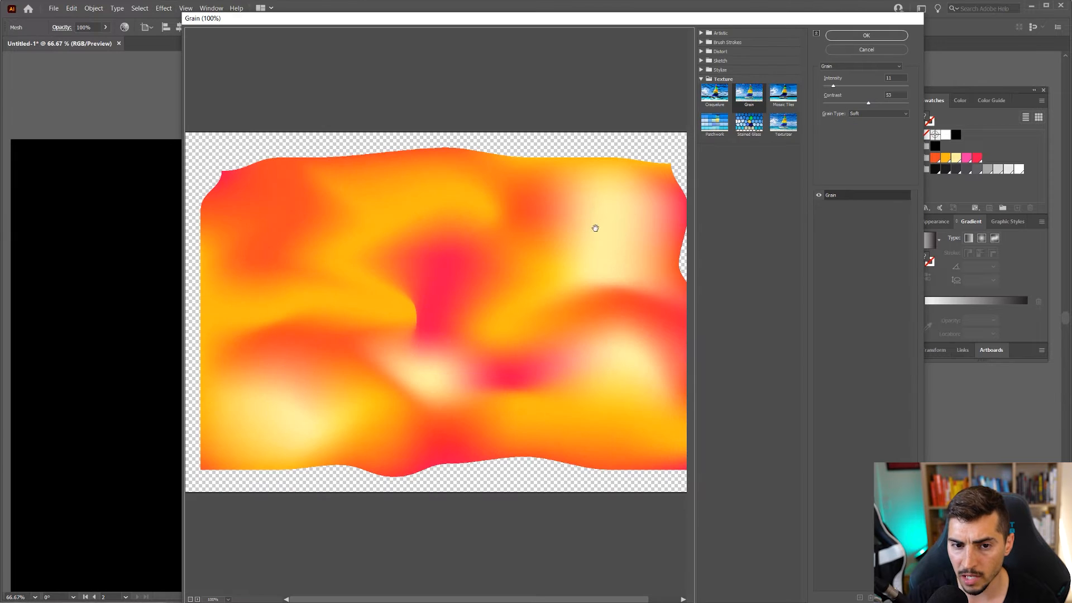
scroll(443, 240, "up", 8)
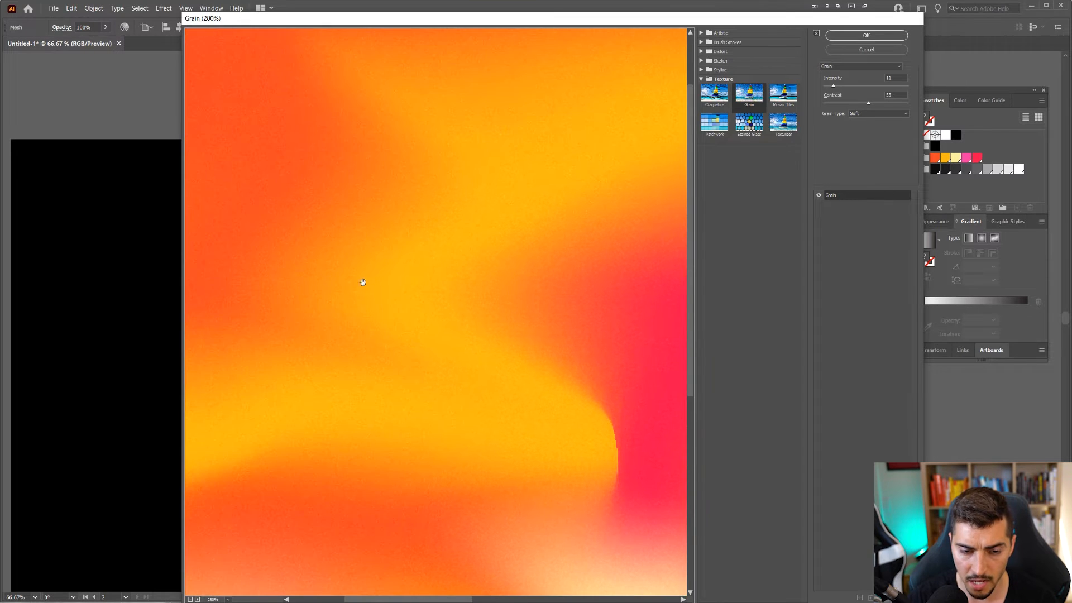
scroll(363, 283, "down", 5)
scroll(380, 283, "up", 3)
scroll(381, 284, "down", 5)
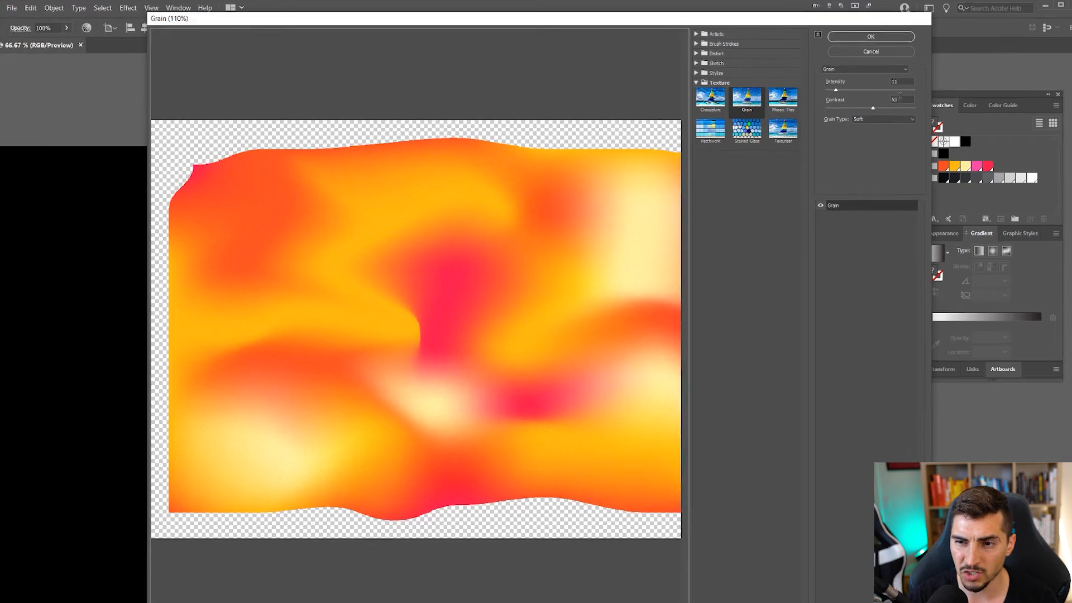
Apply the Grain effect with intensity 11, contrast 50 and the Soft grain type.
left_click_drag(868, 104, 868, 104)
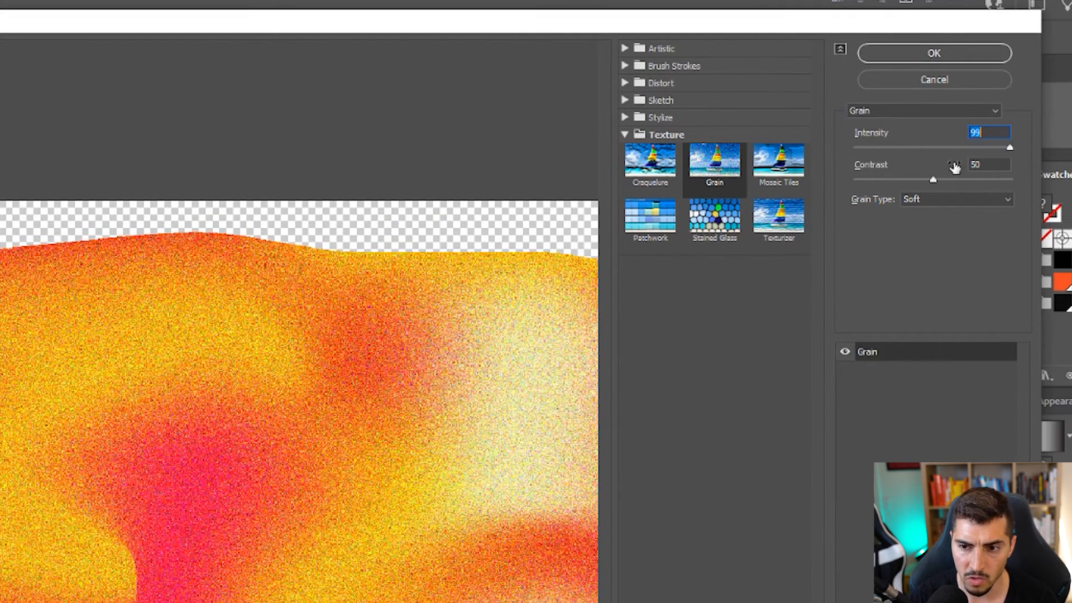
left_click_drag(954, 167, 866, 167)
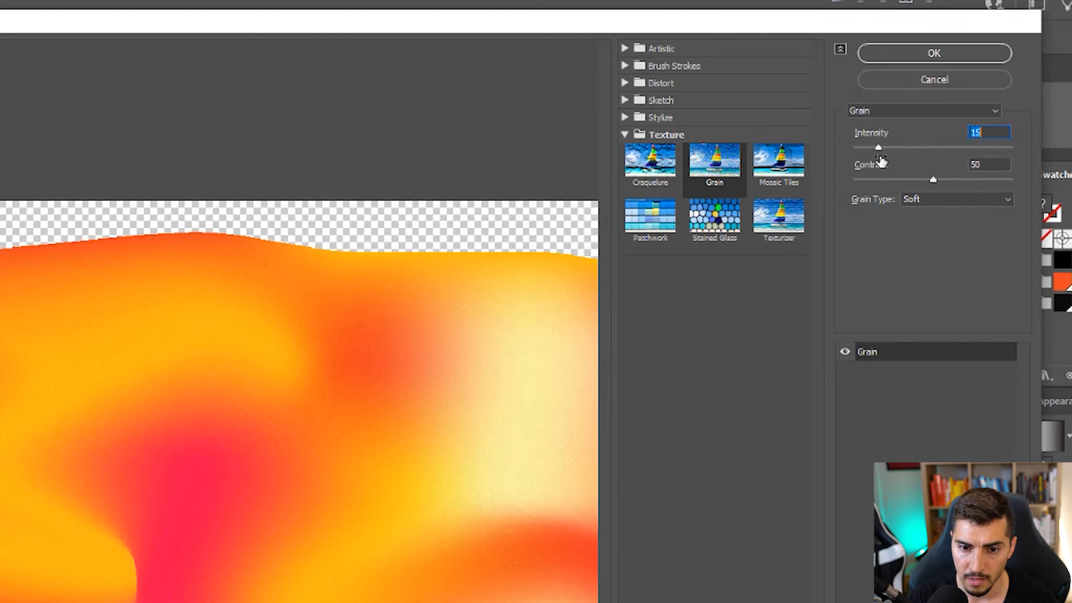
left_click_drag(896, 162, 880, 160)
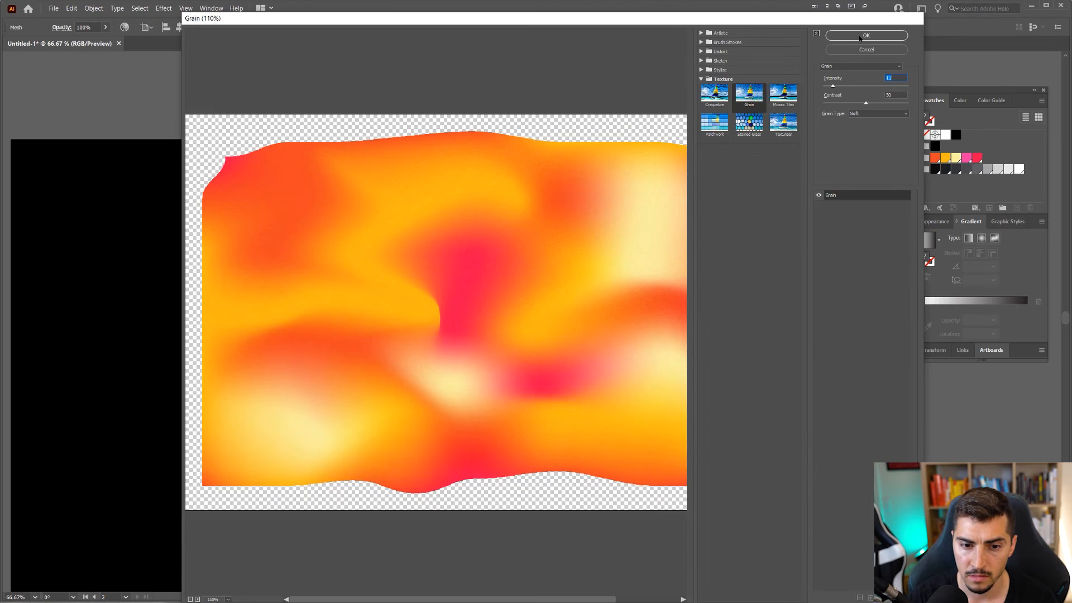
left_click(860, 36)
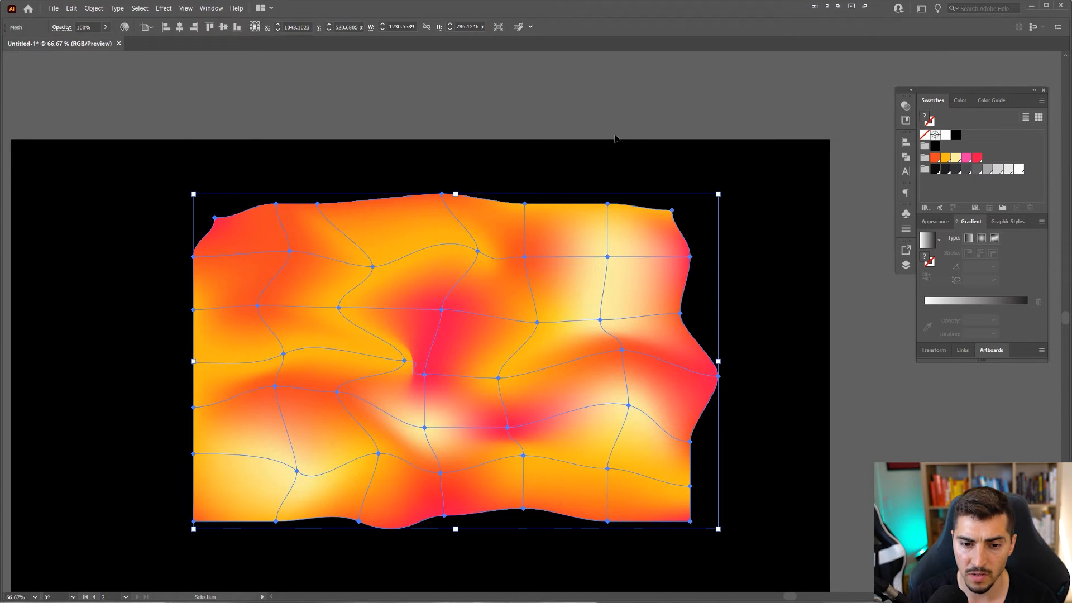
Open the Radial Blur effect for the grained mesh.
left_click(615, 134)
scroll(473, 296, "up", 6)
scroll(562, 270, "down", 6)
left_click(619, 289)
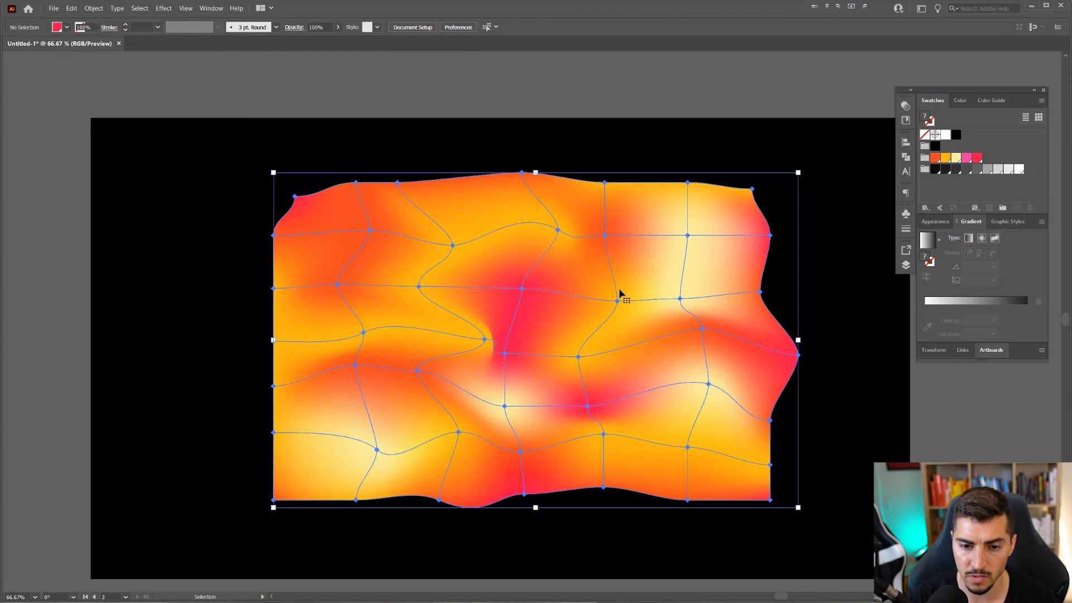
left_click_drag(619, 290, 557, 242)
left_click(642, 106)
left_click(524, 179)
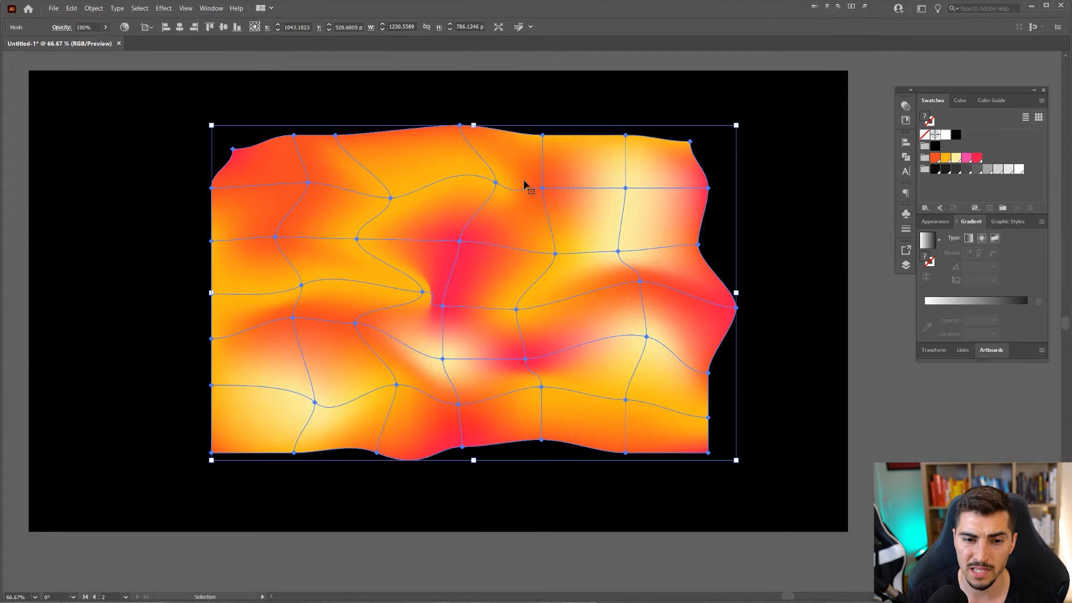
left_click(164, 8)
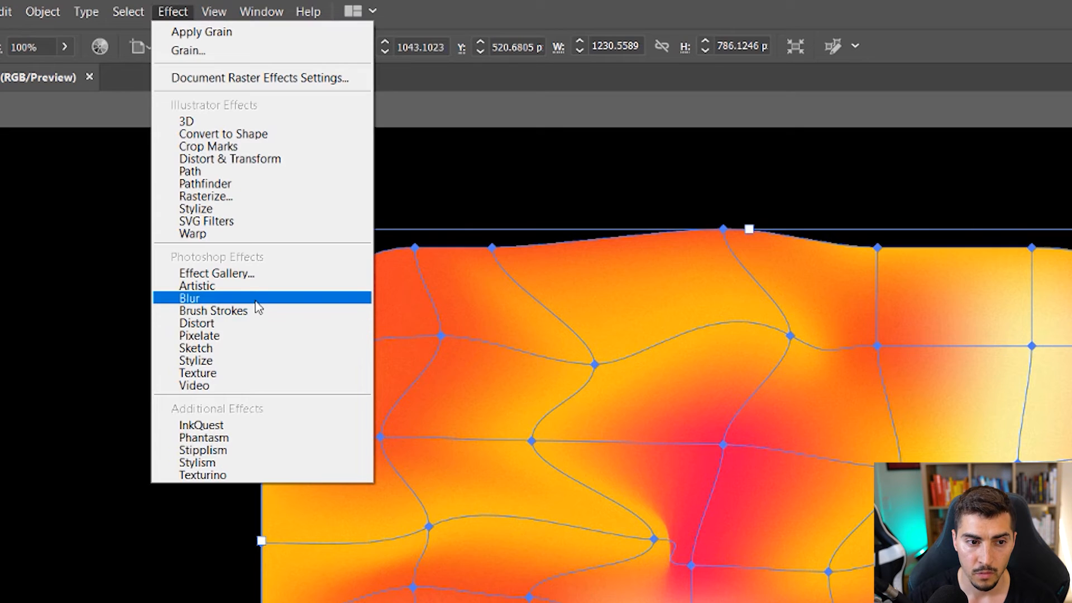
mouse_move(258, 307)
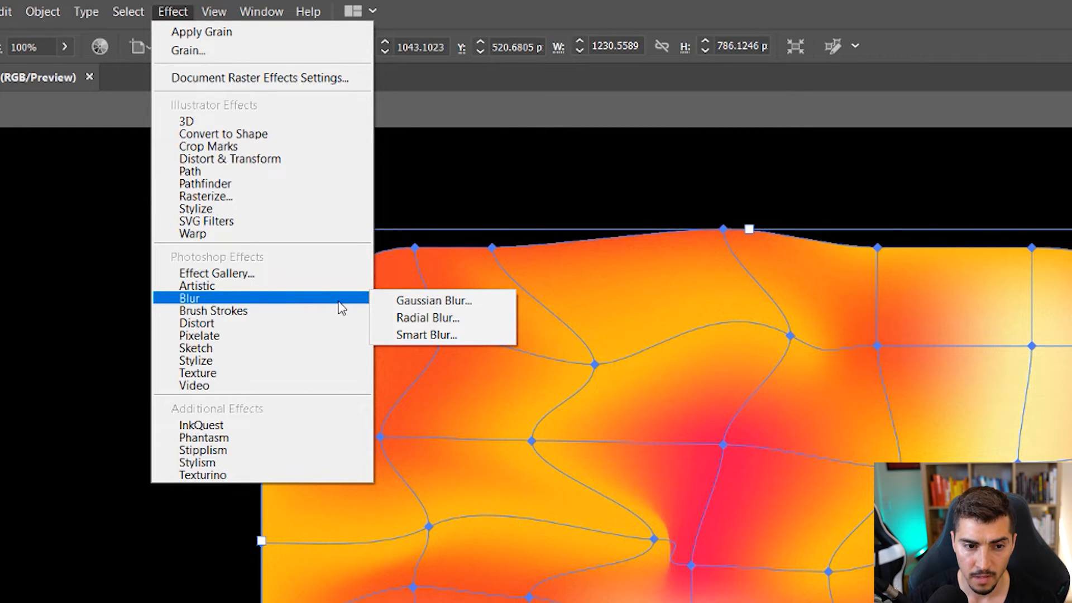
left_click(471, 323)
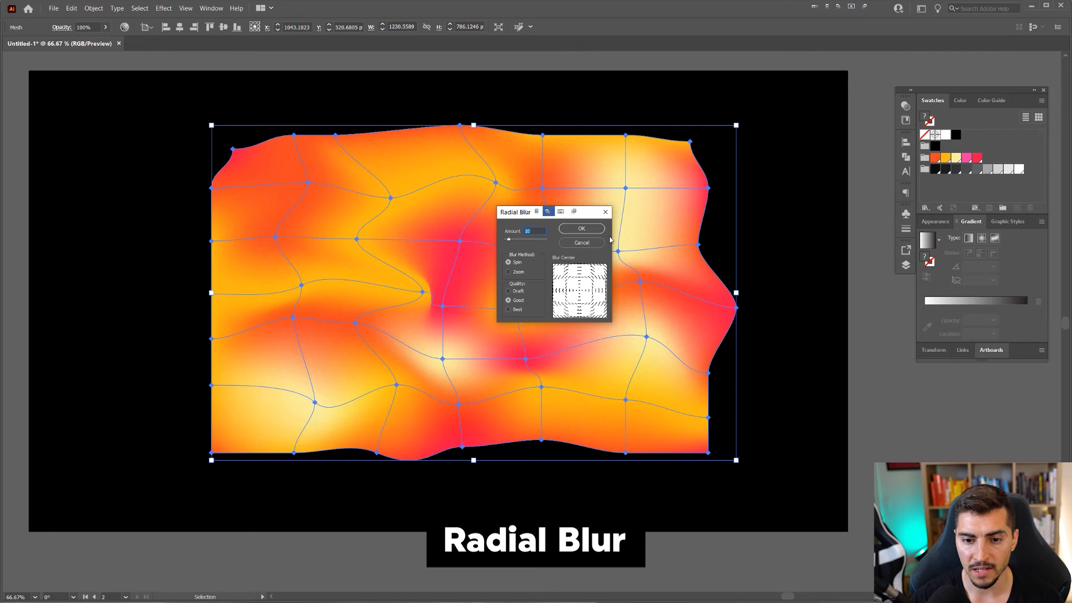
Apply the Radial Blur with amount 20, the Spin method and Good quality.
left_click_drag(582, 213, 651, 236)
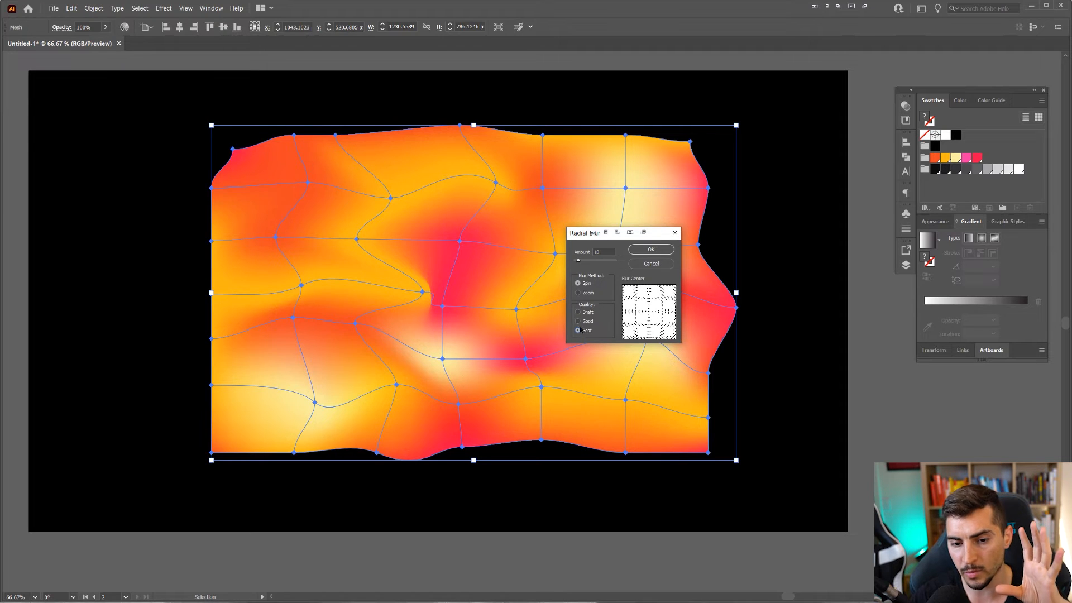
left_click(584, 322)
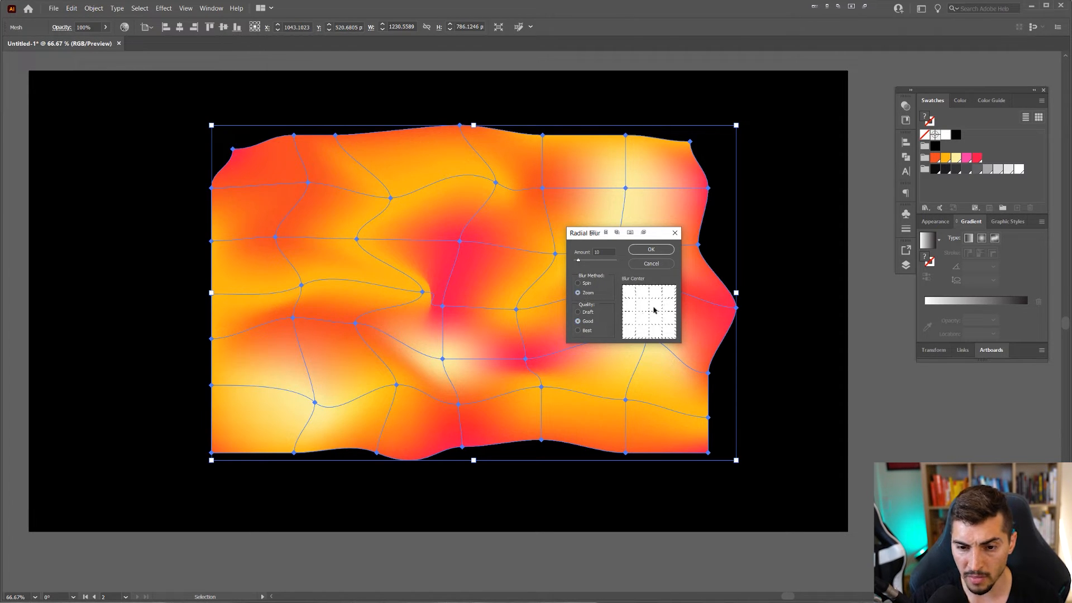
left_click(586, 283)
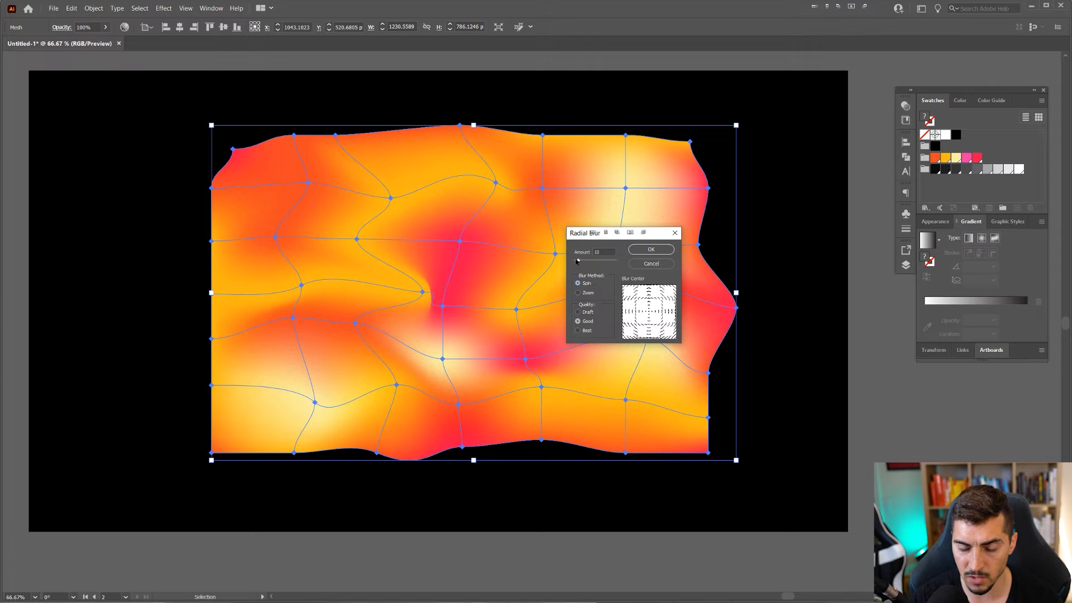
mouse_move(579, 260)
left_mouse_down()
mouse_move(605, 261)
mouse_move(582, 265)
left_mouse_up()
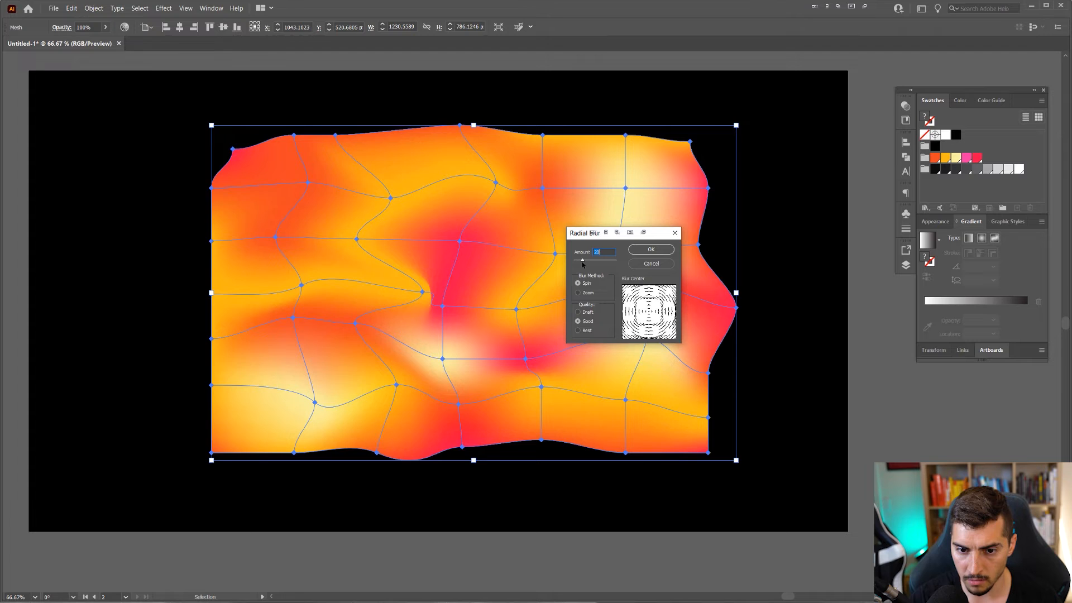
left_click(650, 249)
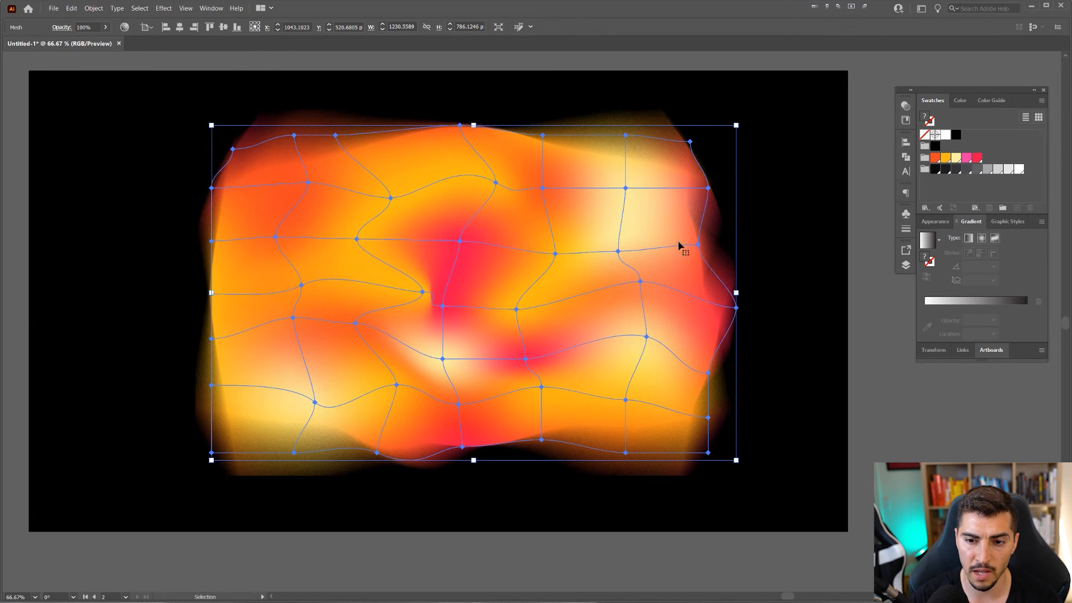
Examine the blurred mesh as a whole and its grainy edges up close.
left_click(730, 216)
scroll(735, 214, "down", 2, "alt")
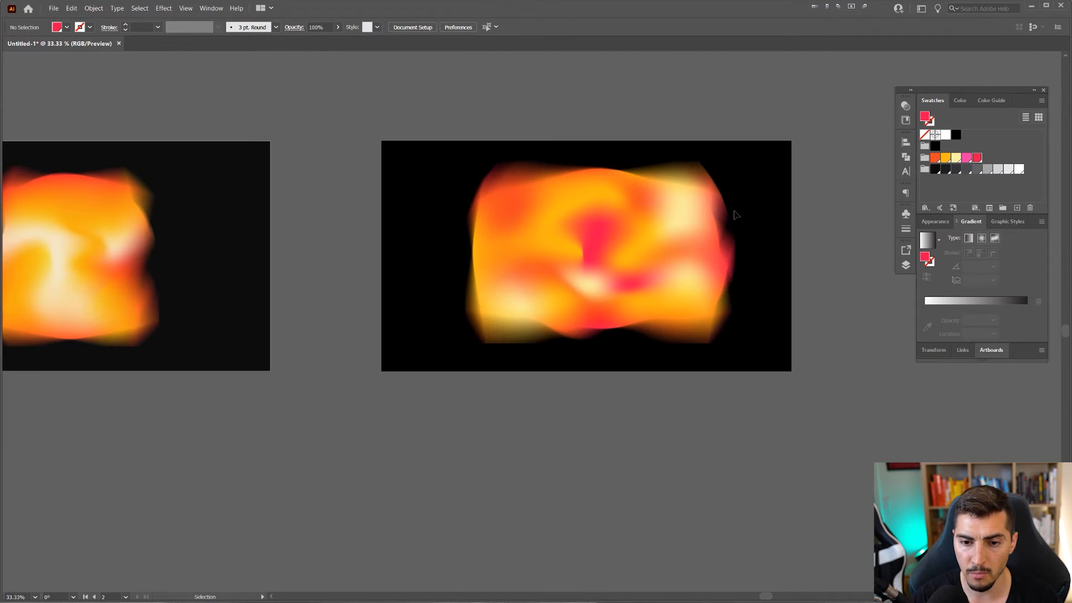
scroll(736, 215, "up", 2, "alt")
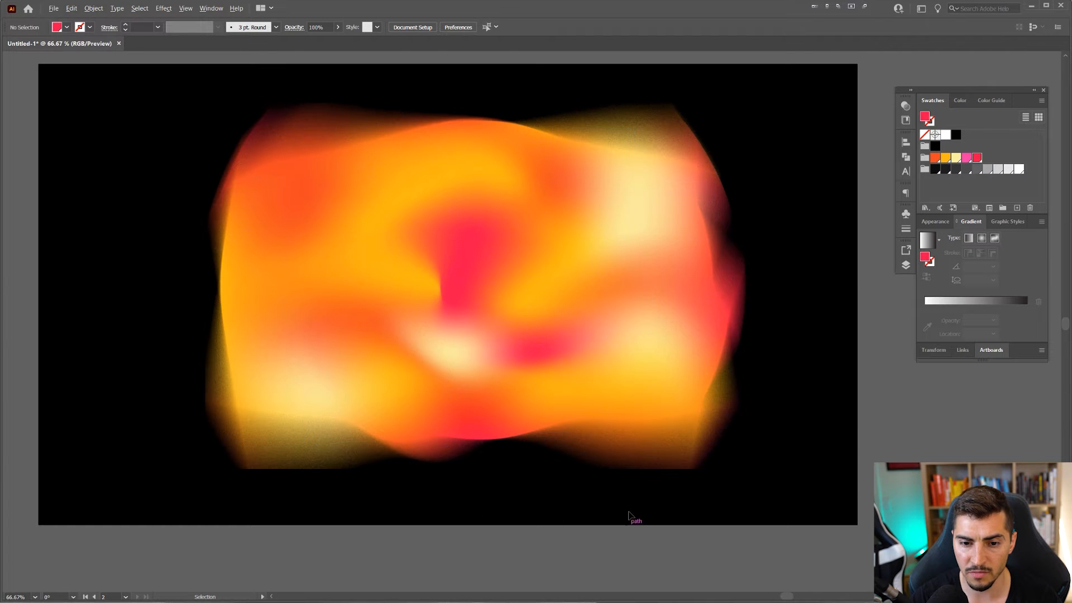
scroll(768, 124, "up", 4, "alt")
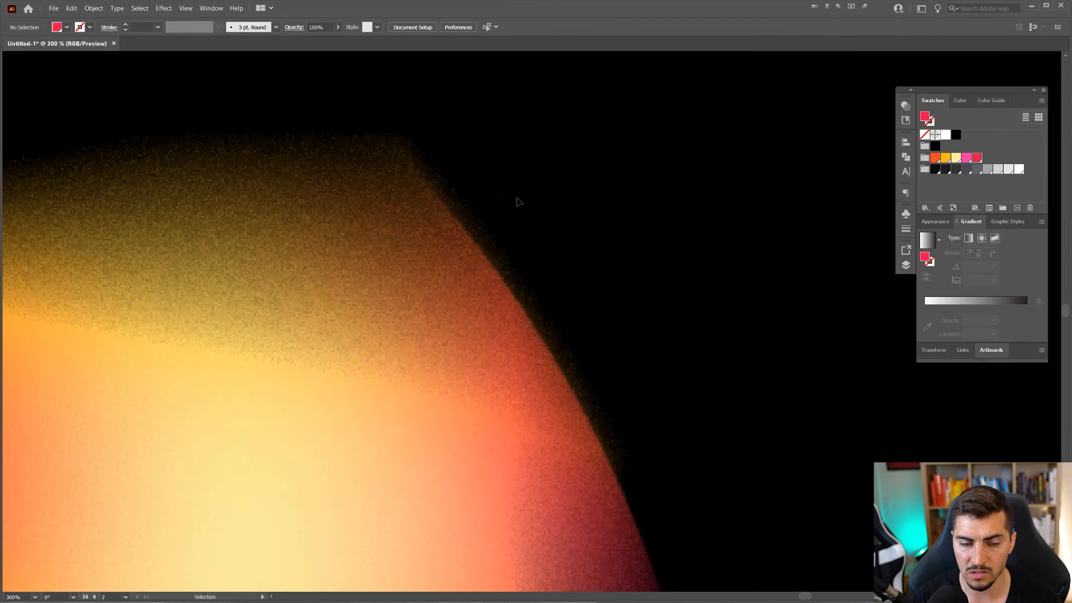
key("space")
left_click_drag(523, 237, 566, 239)
scroll(565, 240, "down", 5)
left_click_drag(645, 227, 698, 186)
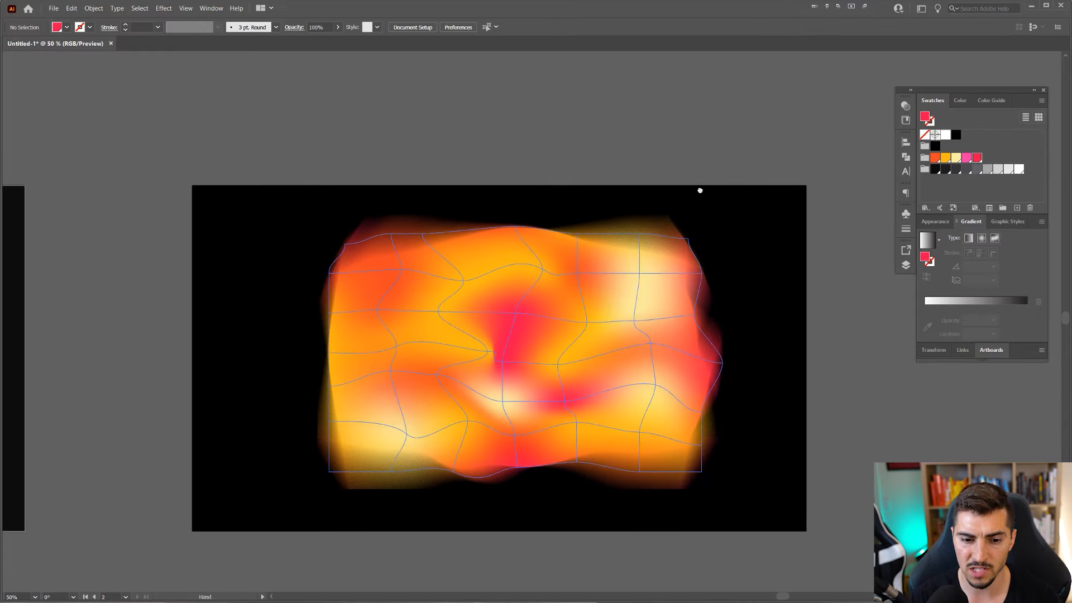
Enlarge the mesh about its centre to about 1881 by 1202 px so that it nearly covers the artboard.
left_click(683, 268)
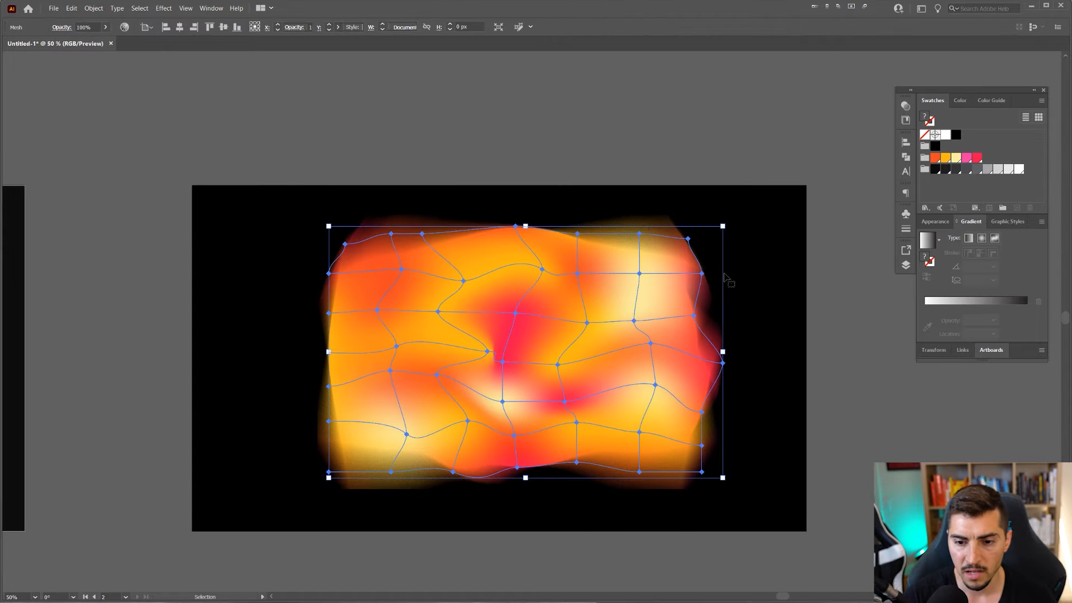
left_click_drag(722, 352, 834, 308)
left_click(875, 448)
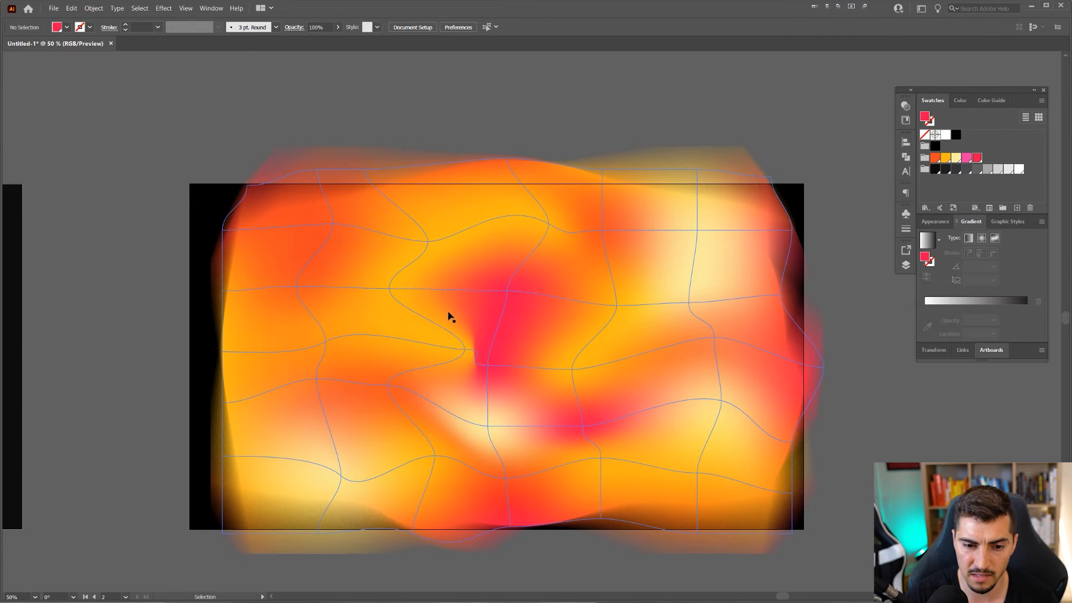
Move the white ULTIMATE CREATIVE text down to the middle of the artboard and delete it.
left_click_drag(589, 251, 590, 328)
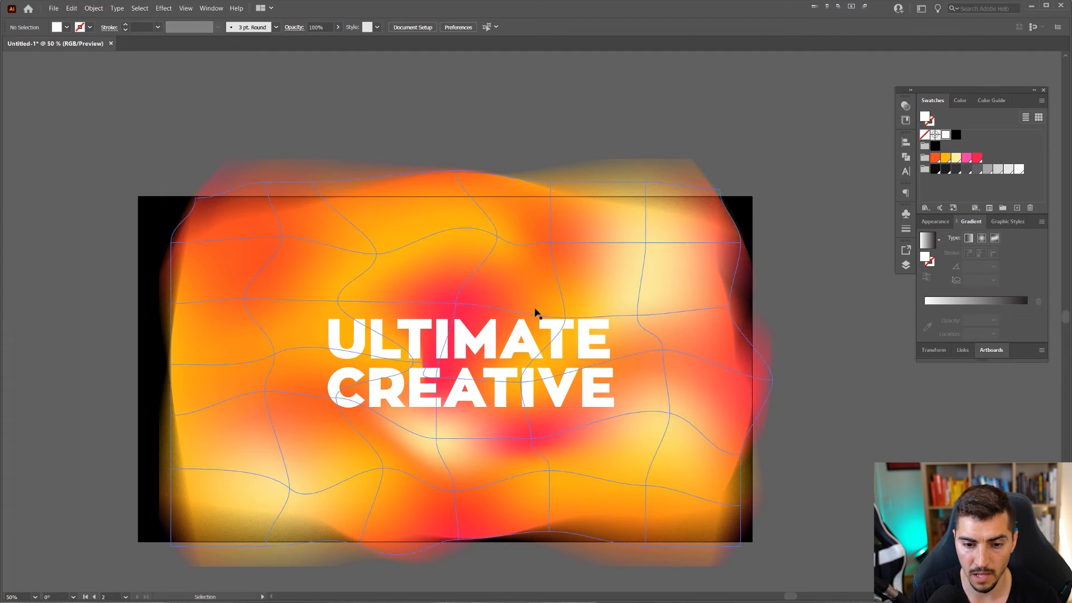
left_click(531, 325)
key("Delete")
Scale the mesh down about its centre to roughly half its size.
left_click(642, 211)
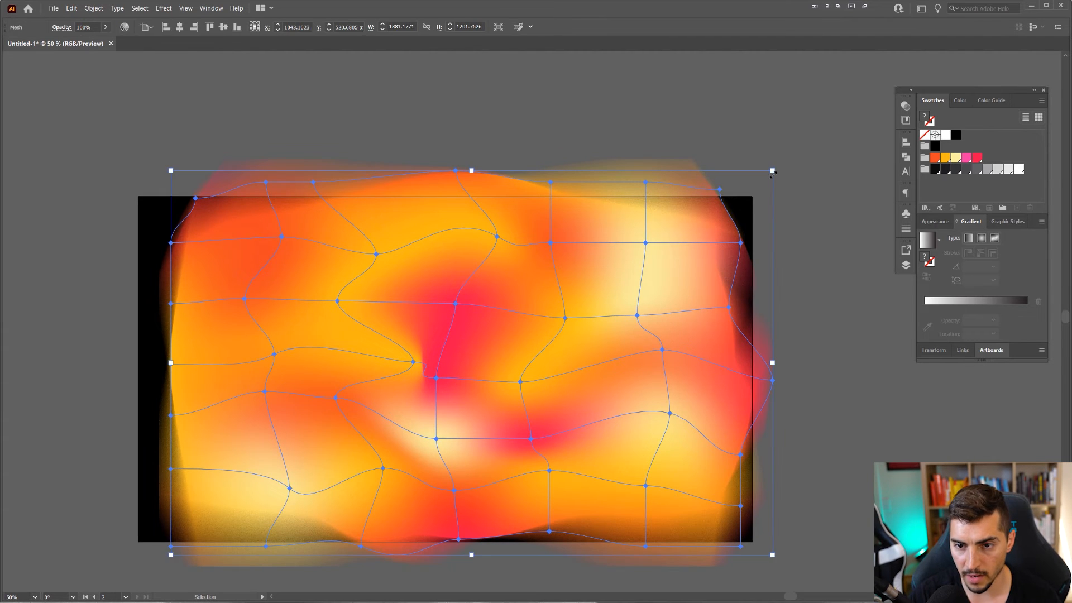
left_click_drag(772, 170, 614, 266)
key("a")
left_click(640, 184)
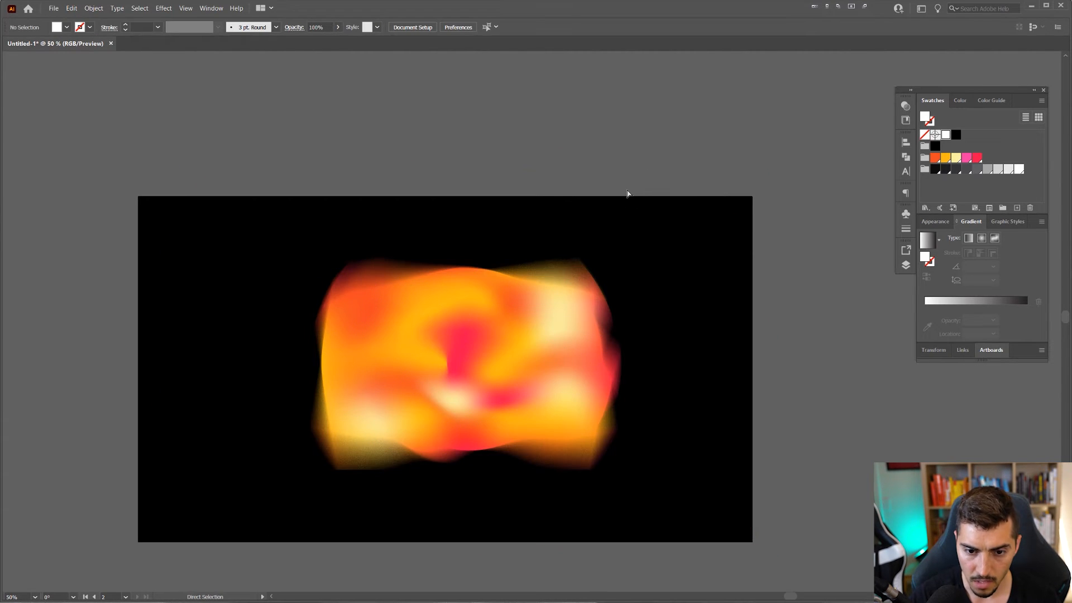
Undo the mesh reduction, the text deletion and the last changes to the text's size and position.
key("ctrl+z")
key("ctrl+z")
key("ctrl+z")
key("ctrl+z")
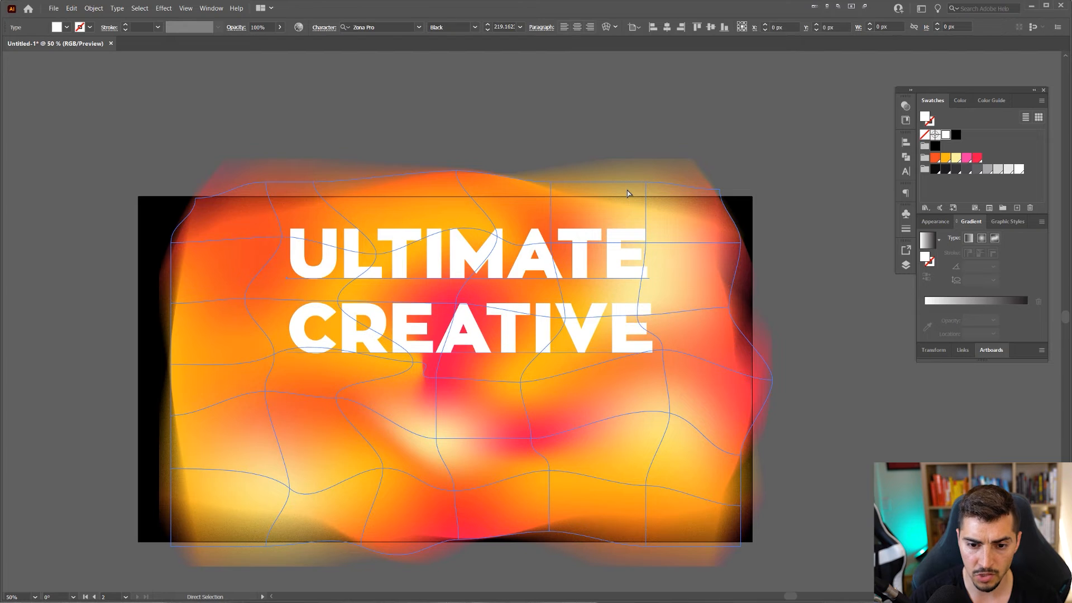
Undo the title text, the mesh enlargement and the Radial Blur on the mesh.
key("ctrl+z")
key("ctrl+z")
key("ctrl+z")
key("ctrl+z")
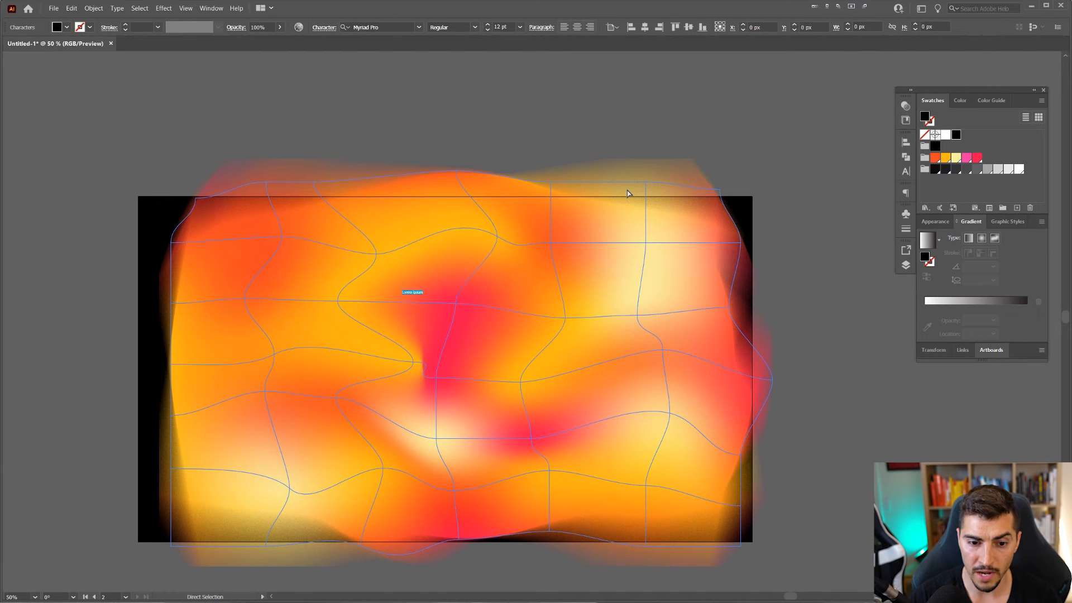
key("ctrl+z")
key("ctrl+z")
scroll(344, 170, "up", 1)
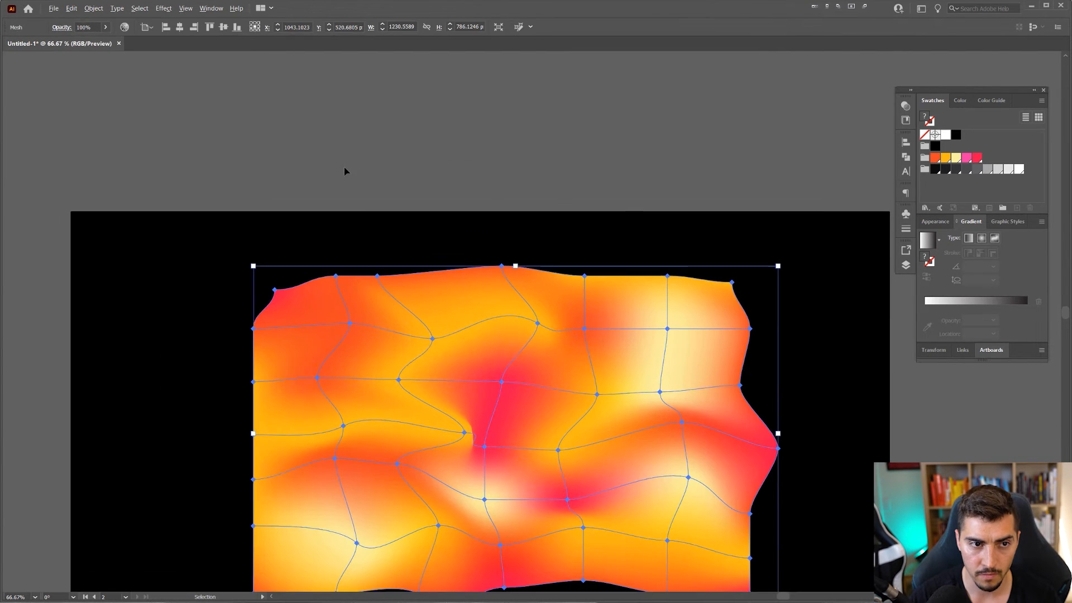
Apply a Radial Blur to the mesh with amount 20, Zoom method and Good quality.
left_click_drag(345, 171, 242, 14)
left_click(163, 8)
mouse_move(223, 162)
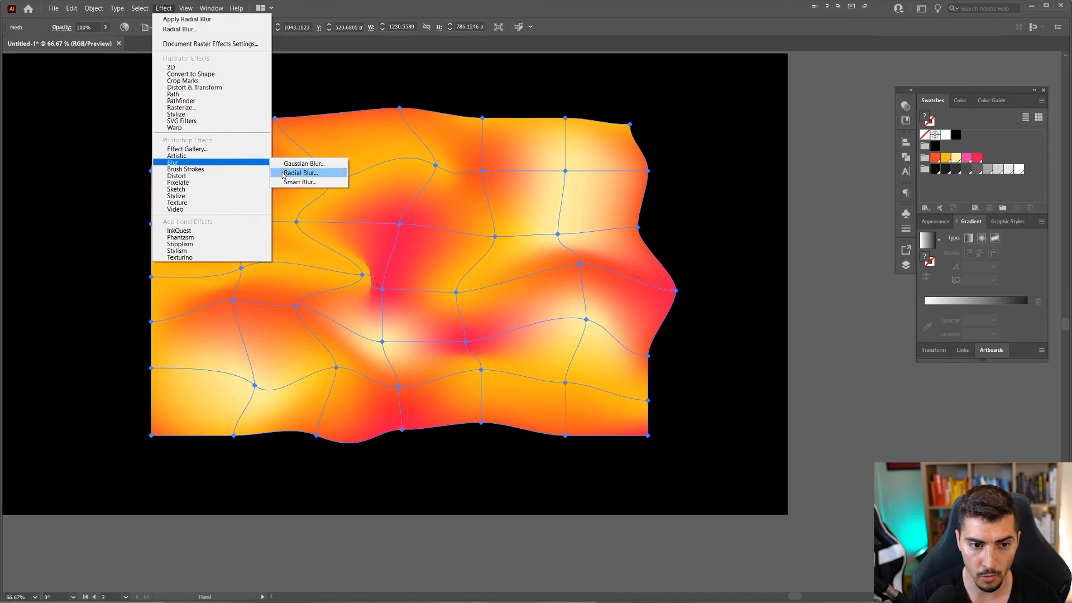
left_click(283, 174)
left_click(591, 294)
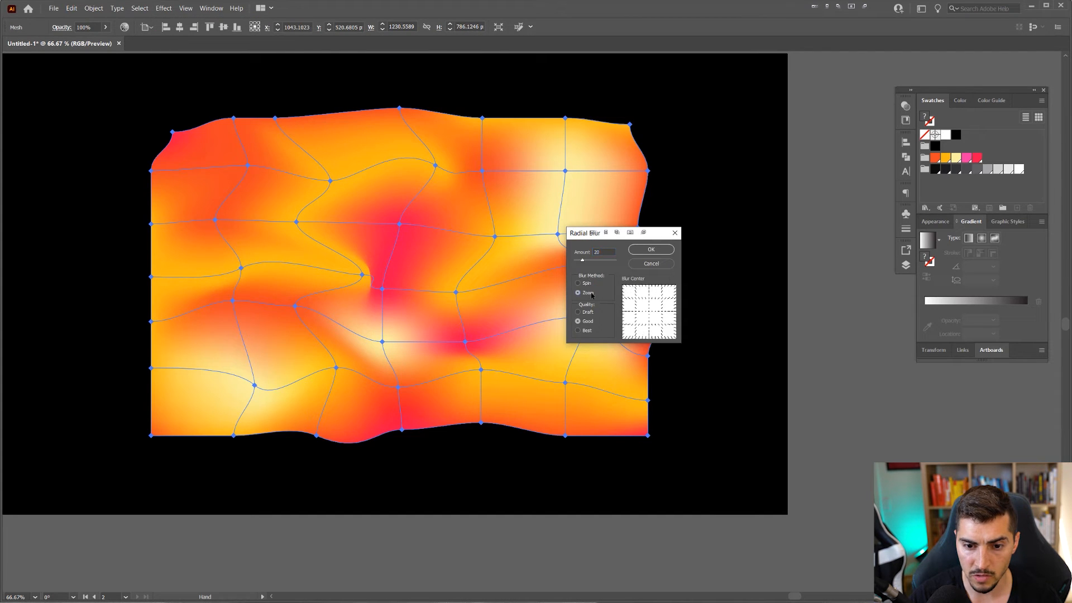
left_click(650, 249)
left_click(748, 203)
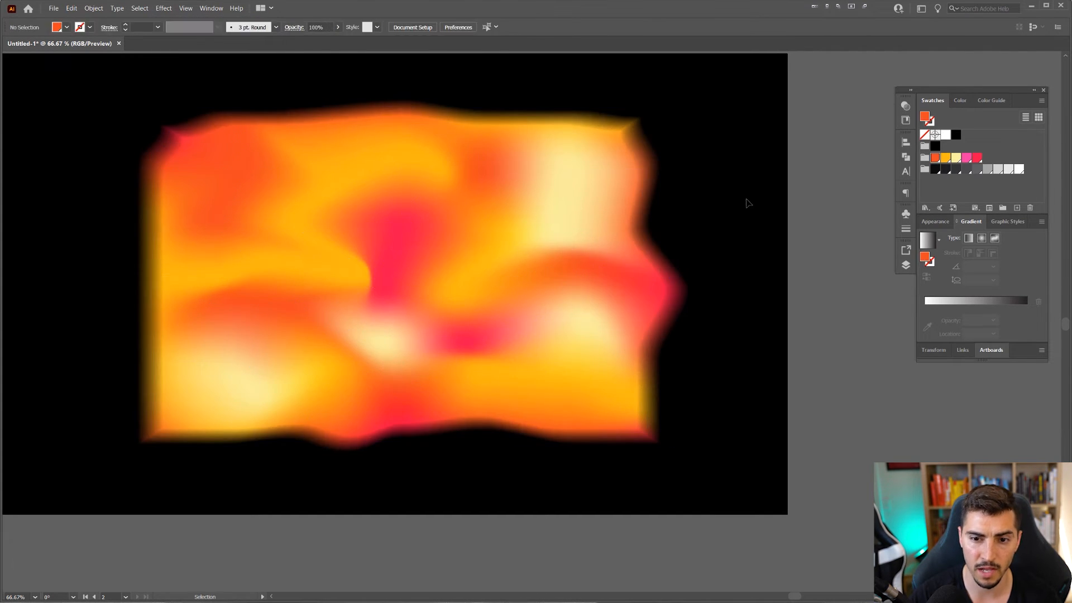
Examine the blurred edges and corners of the mesh up close and as a whole.
left_click_drag(766, 125, 765, 130)
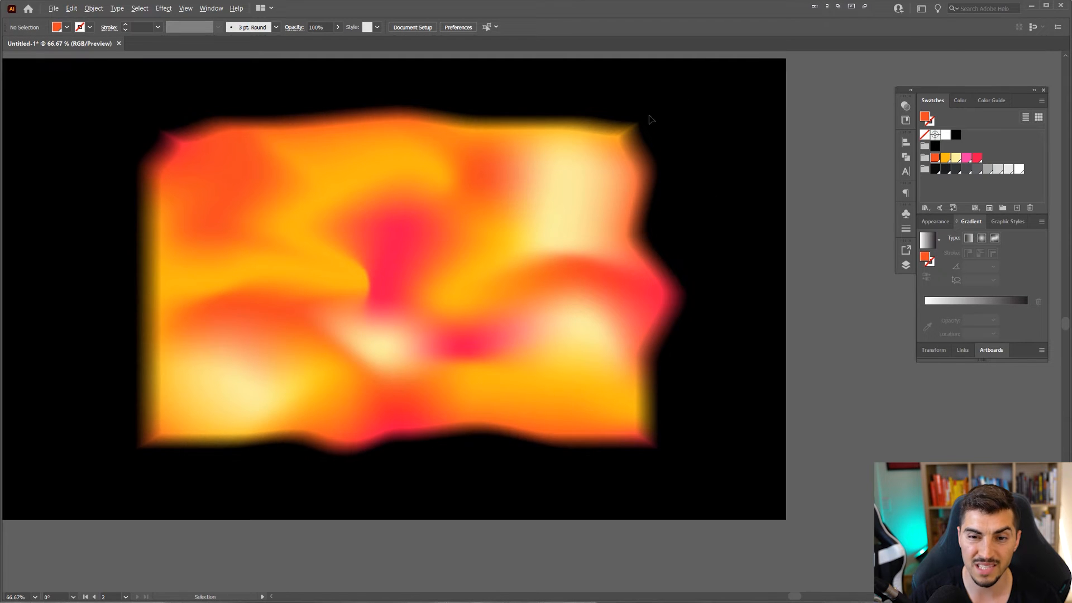
scroll(651, 120, "up", 5)
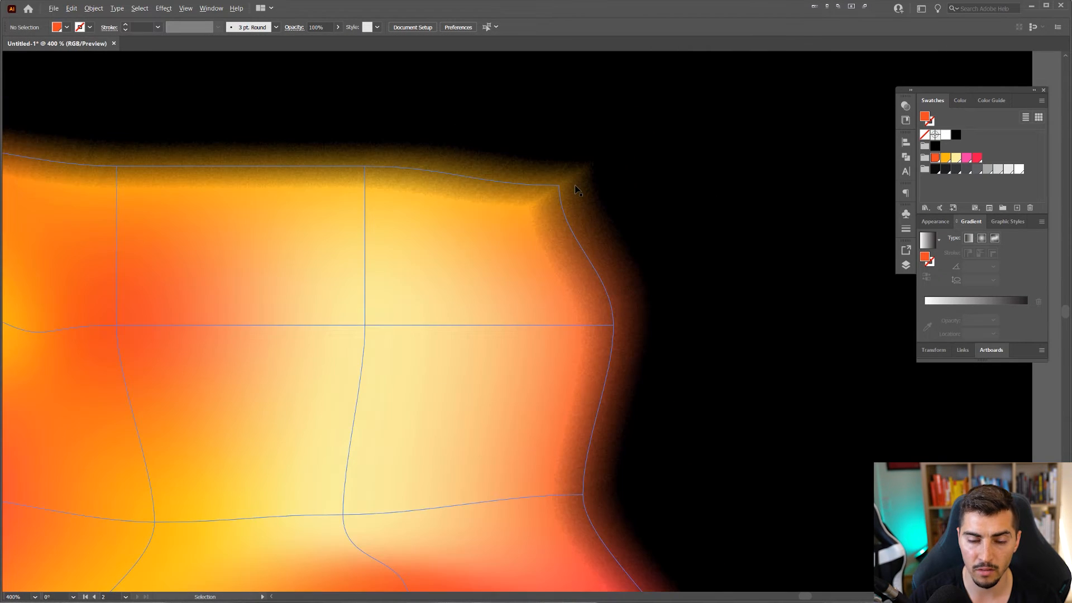
scroll(417, 155, "down", 4)
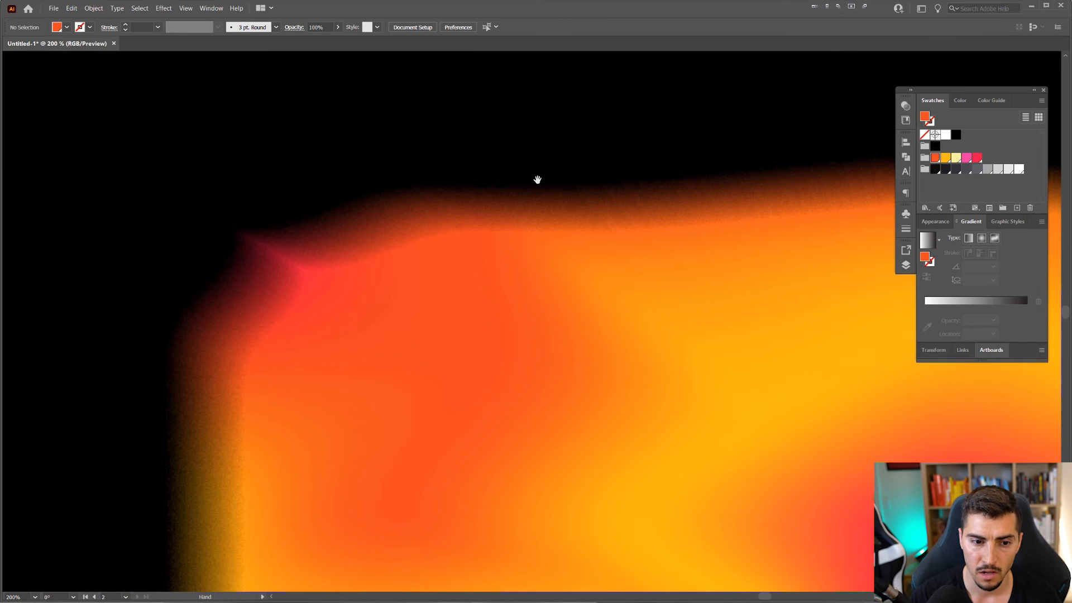
scroll(389, 222, "down", 1)
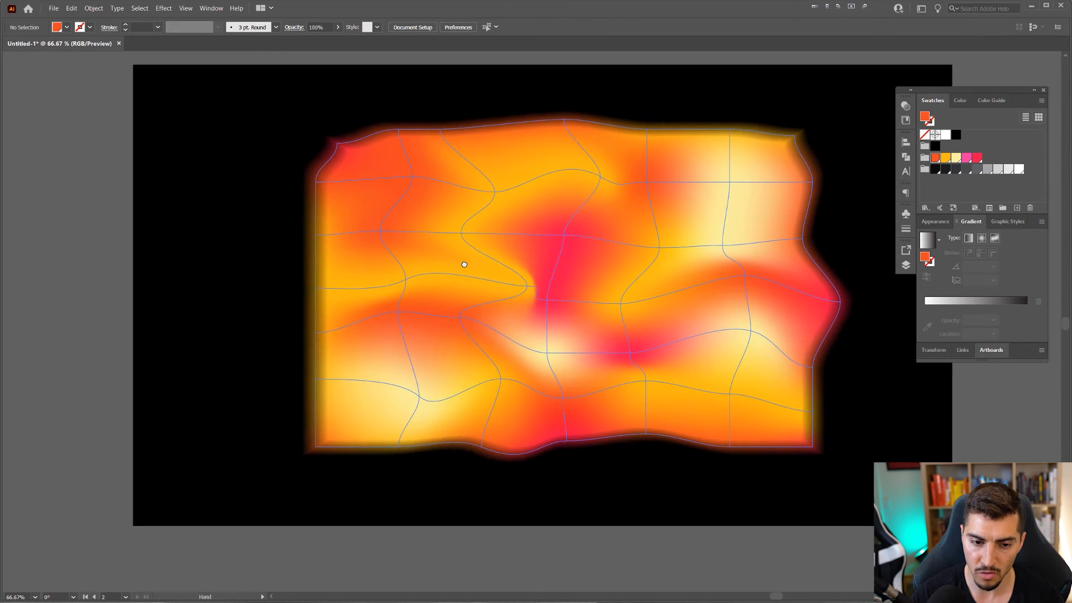
scroll(577, 523, "down", 2)
left_click_drag(687, 467, 649, 454)
scroll(651, 458, "up", 1)
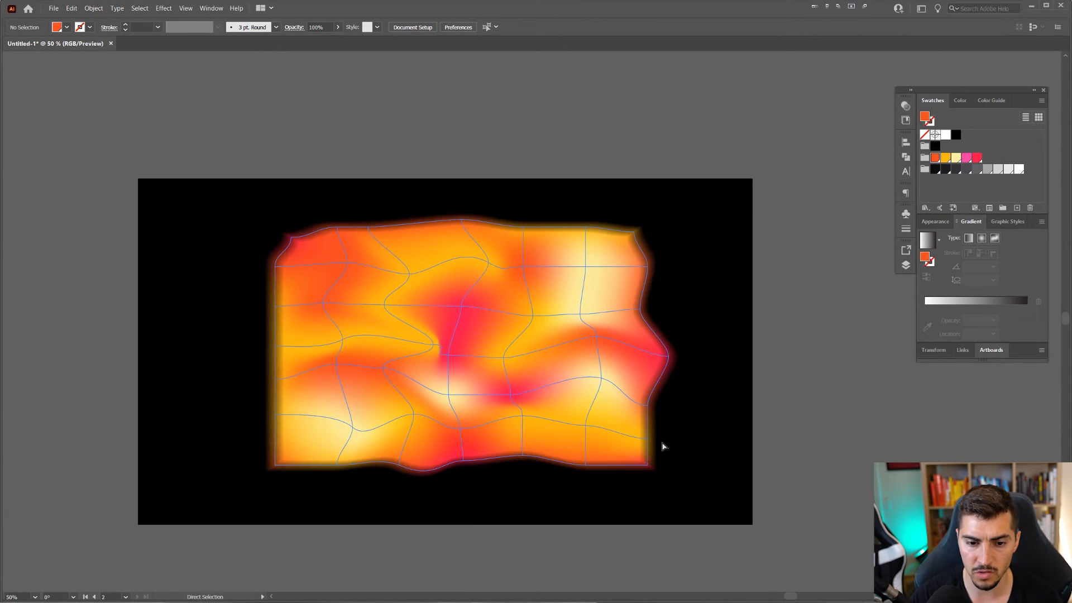
Undo the blur and apply a Radial Blur with amount 29, Zoom method and Best quality instead.
key("ctrl+z")
left_click(164, 8)
mouse_move(184, 163)
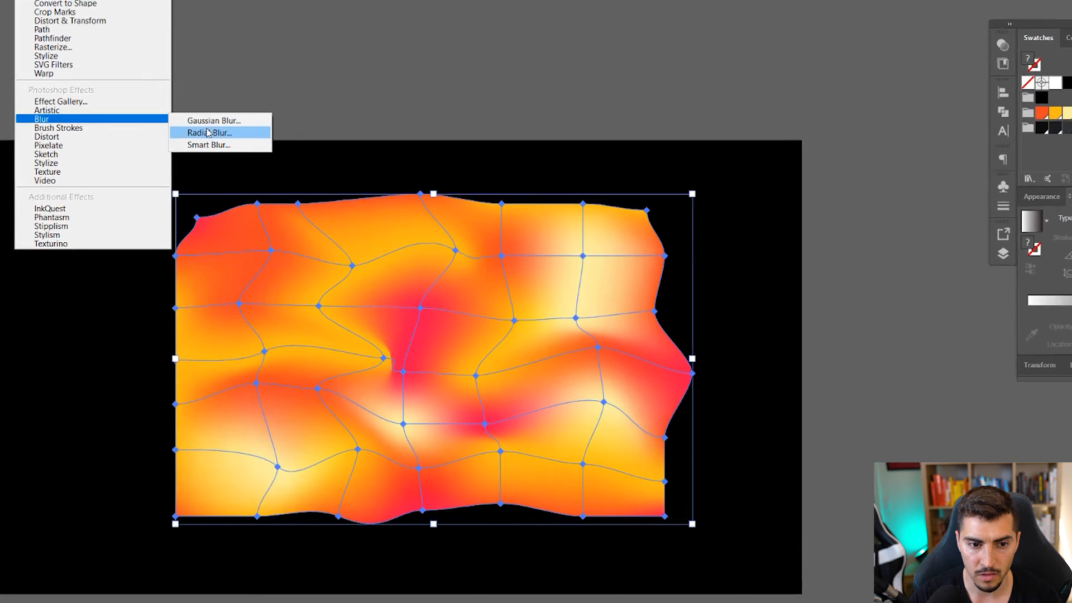
left_click(304, 173)
left_click(593, 361)
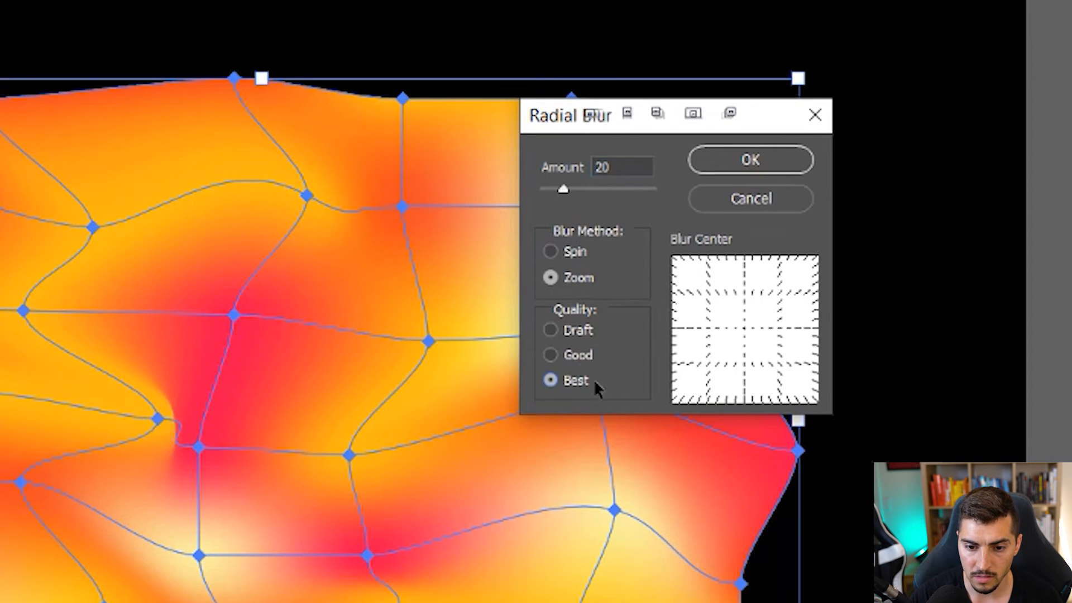
left_click_drag(567, 193, 581, 187)
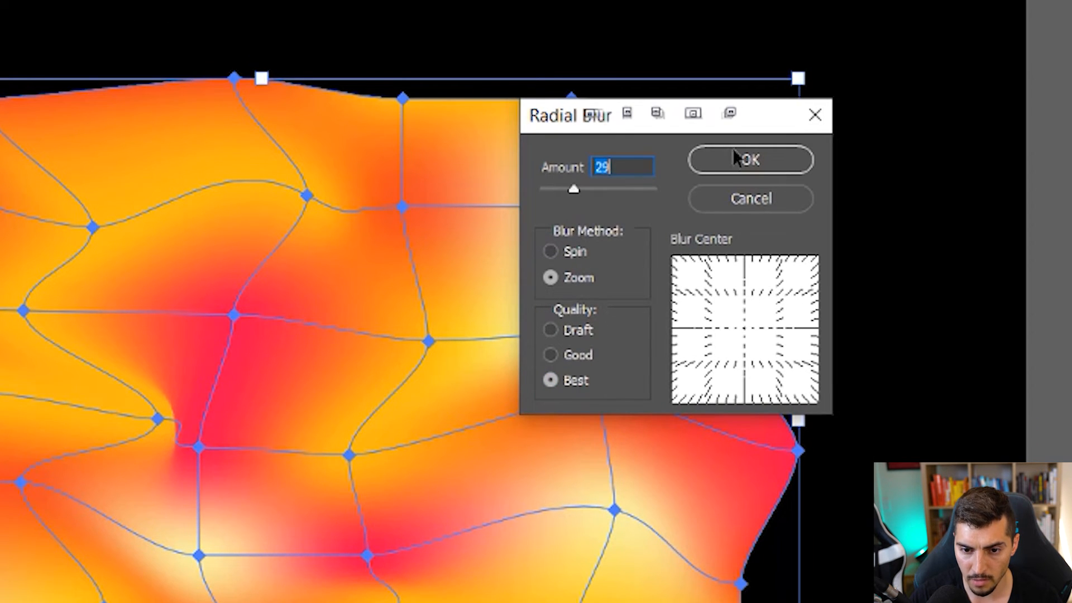
left_click(737, 153)
left_click(749, 12)
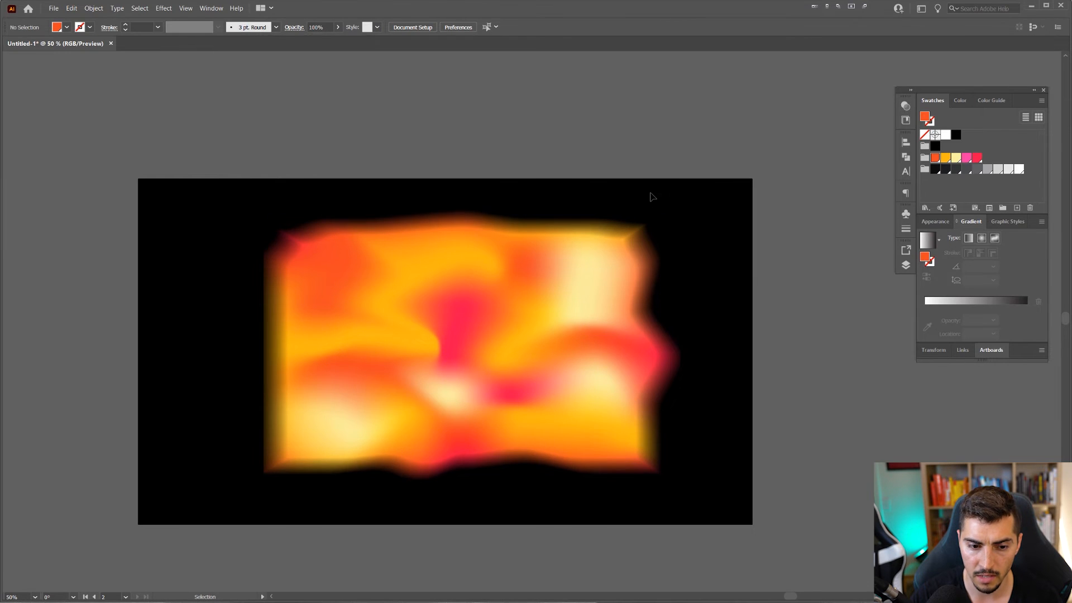
Replace the zoom blur with a Radial Blur of amount 32, Spin method and Good quality, and inspect its upper edge.
key("ctrl+z")
key("ctrl+z")
left_click(162, 7)
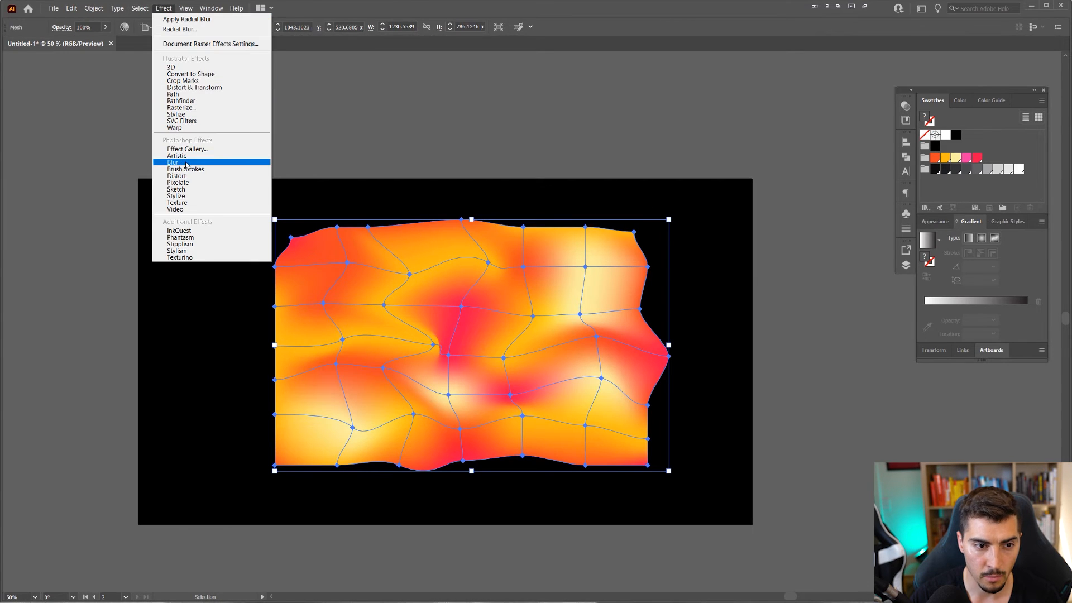
mouse_move(188, 163)
left_click(306, 171)
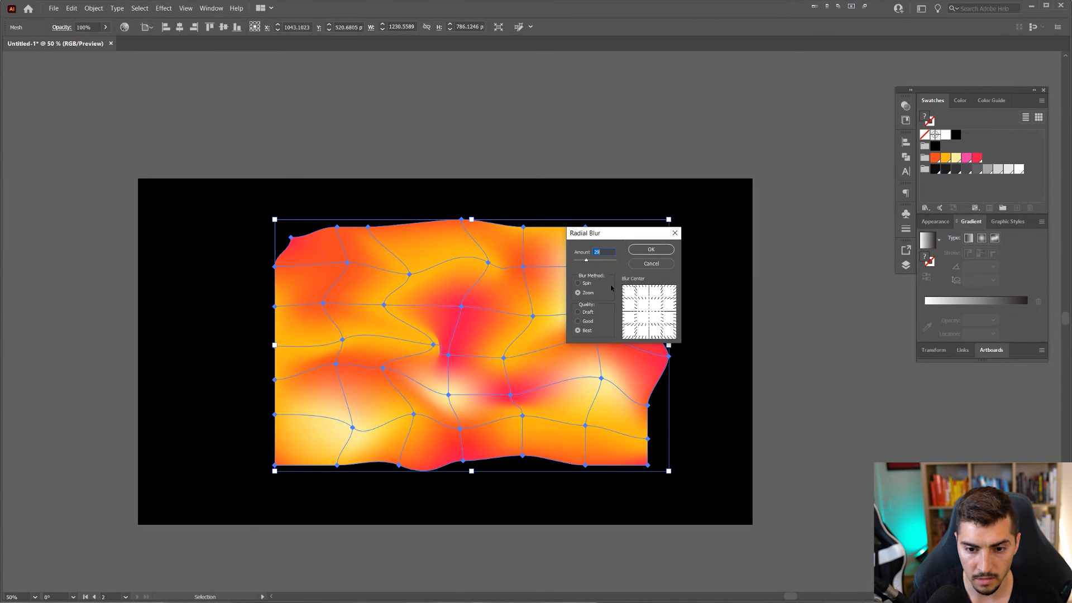
left_click(578, 283)
left_click_drag(591, 262, 592, 262)
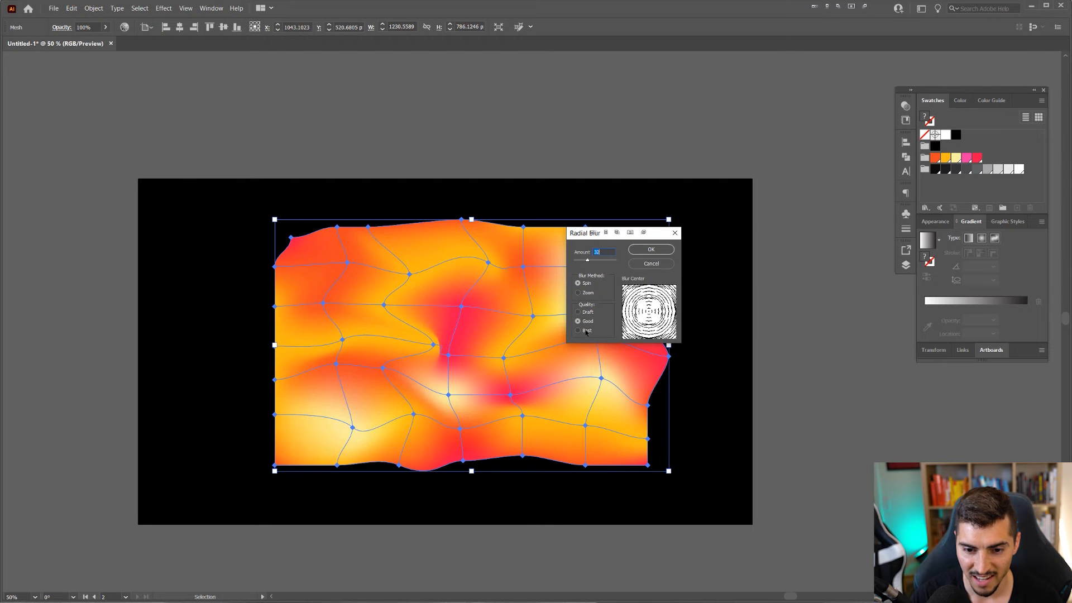
left_click(649, 248)
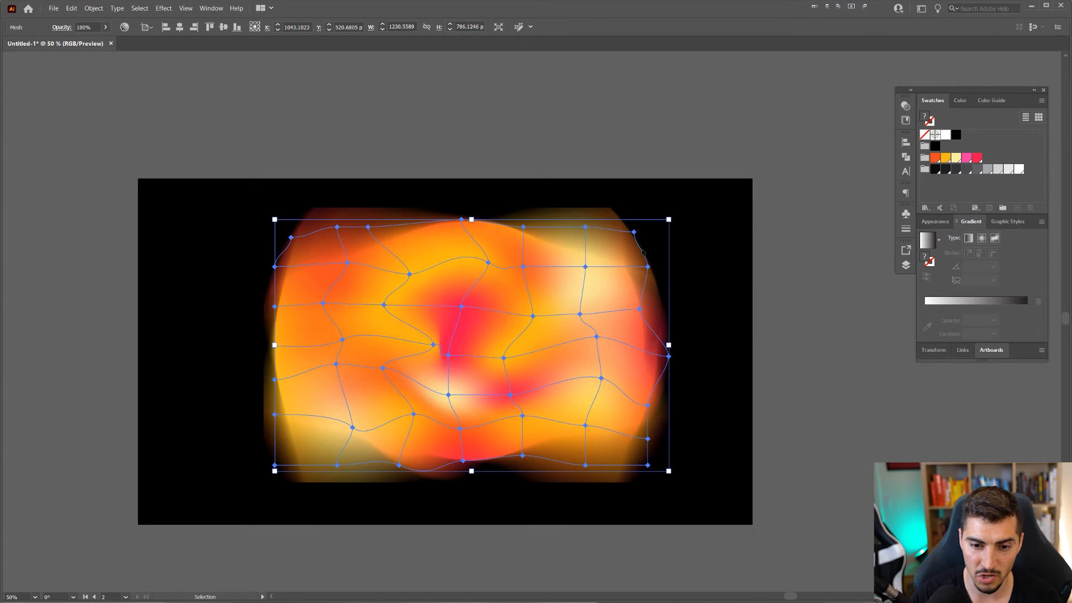
left_click(708, 210)
scroll(708, 210, "up", 3)
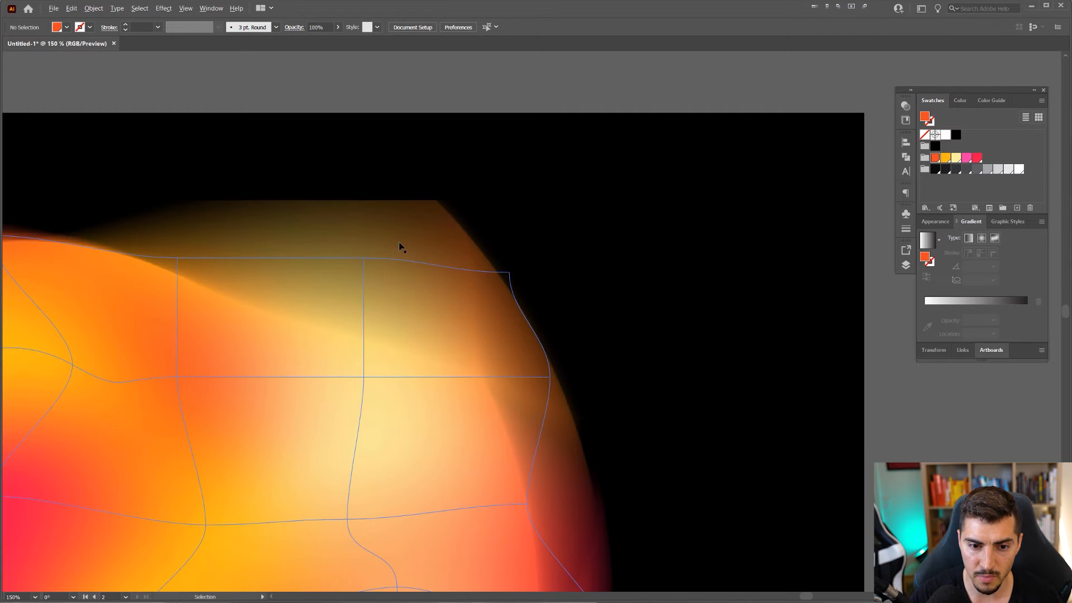
scroll(400, 244, "up", 2)
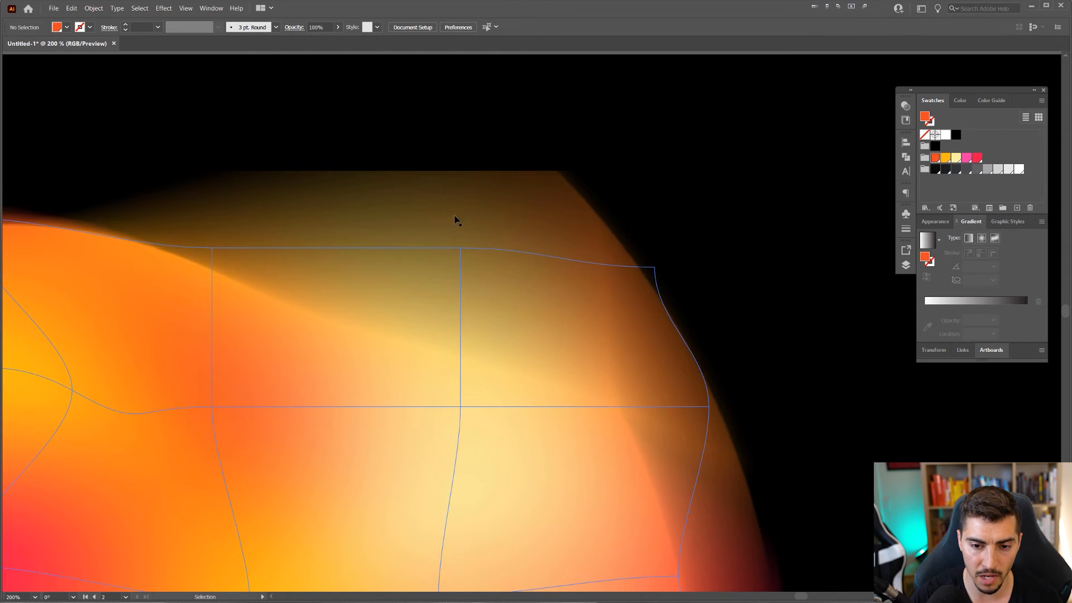
scroll(455, 220, "down", 4)
left_click_drag(505, 205, 608, 205)
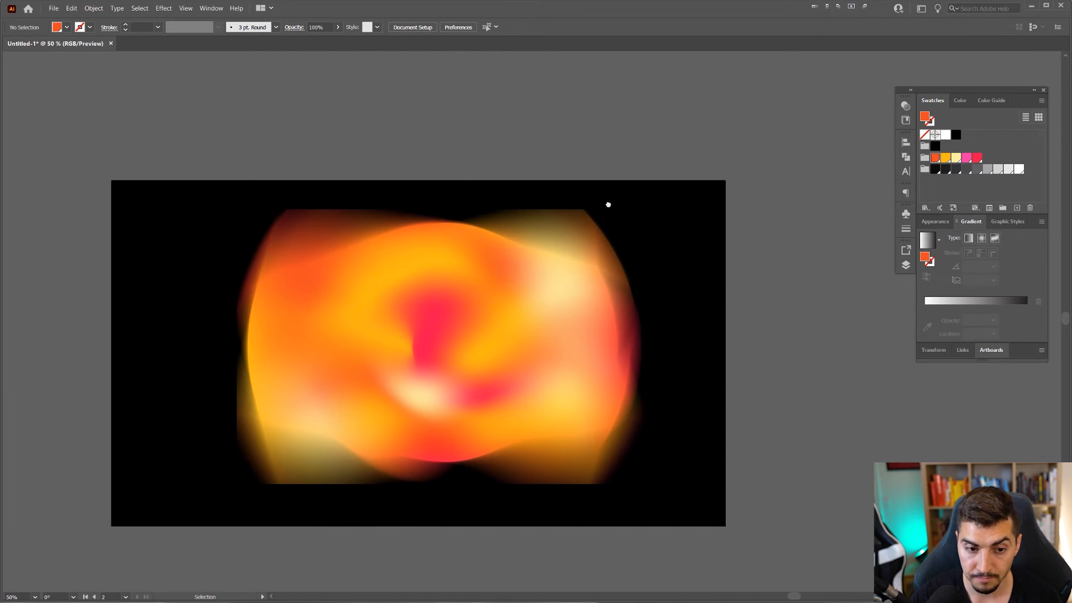
Undo the last blur and apply a stronger Spin Radial Blur with amount about 50 and Good quality to the mesh.
key("ctrl+z")
key("ctrl+z")
left_click(170, 9)
mouse_move(223, 168)
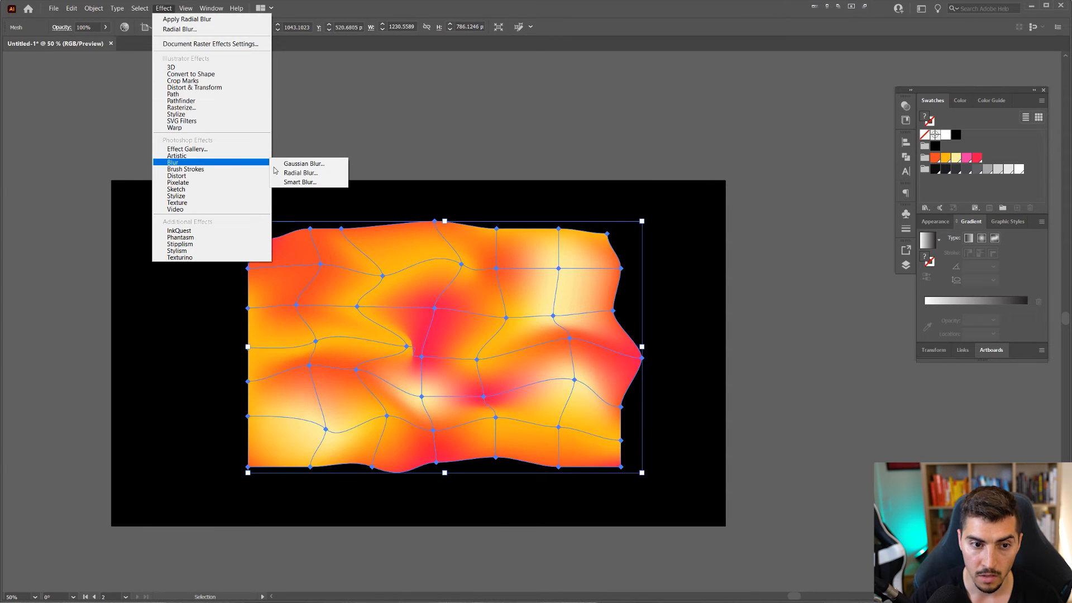
left_click(315, 174)
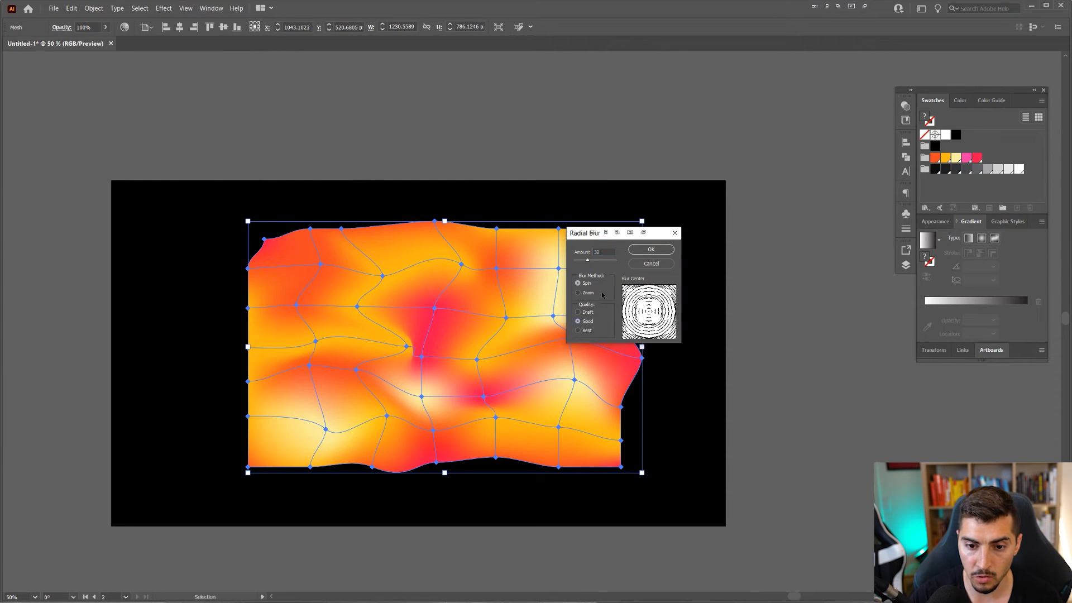
left_click_drag(589, 262, 595, 264)
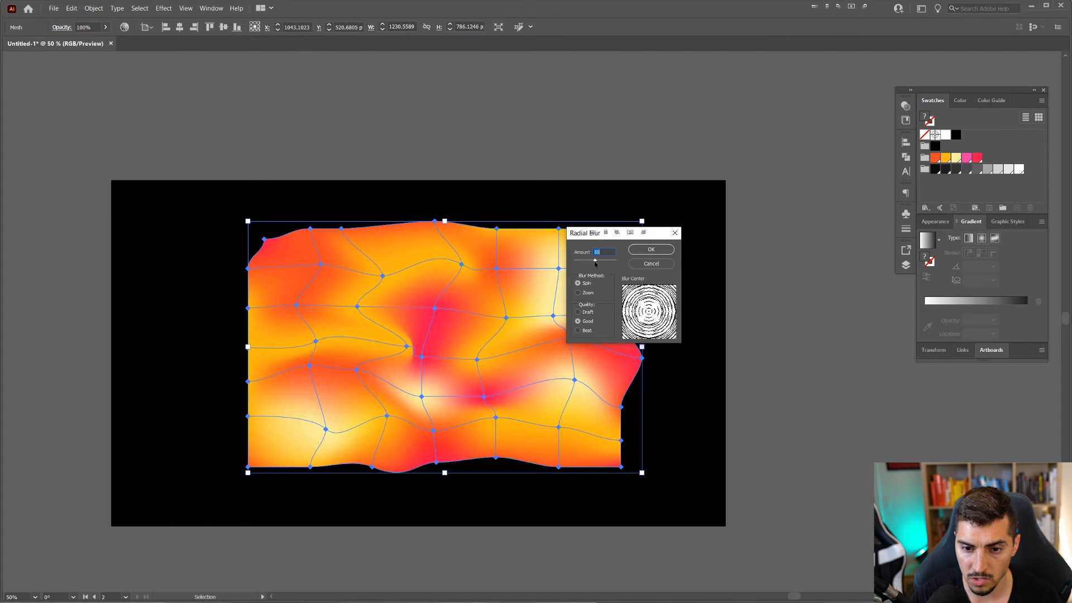
left_click(647, 250)
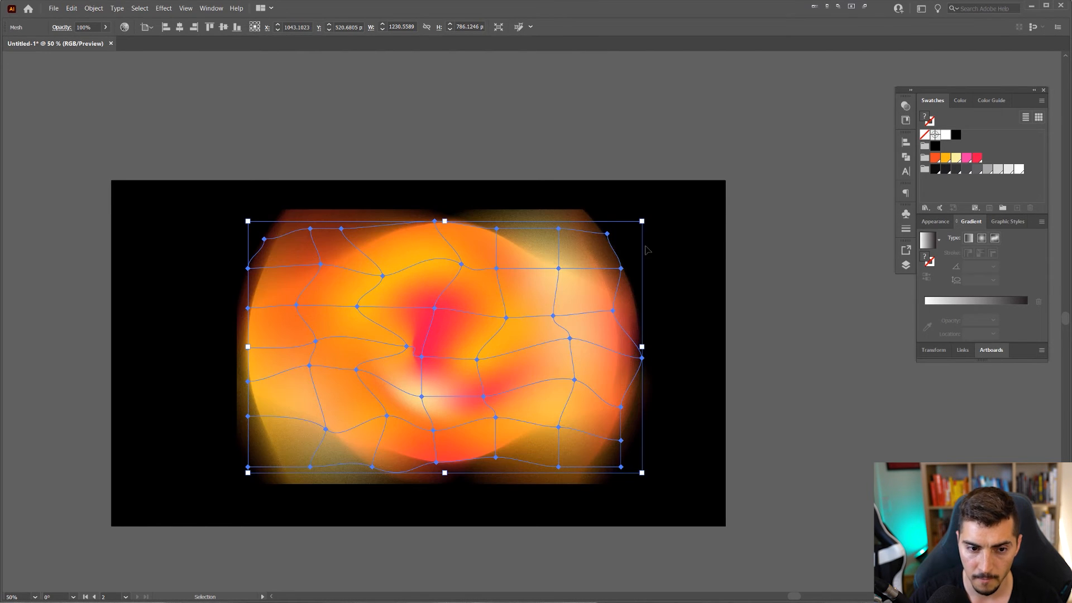
left_click(720, 195)
Reshape the mesh by moving its upper-left corner point outward and shifting nearby points and those around the pink centre.
scroll(720, 195, "down", 2)
scroll(720, 195, "up", 2)
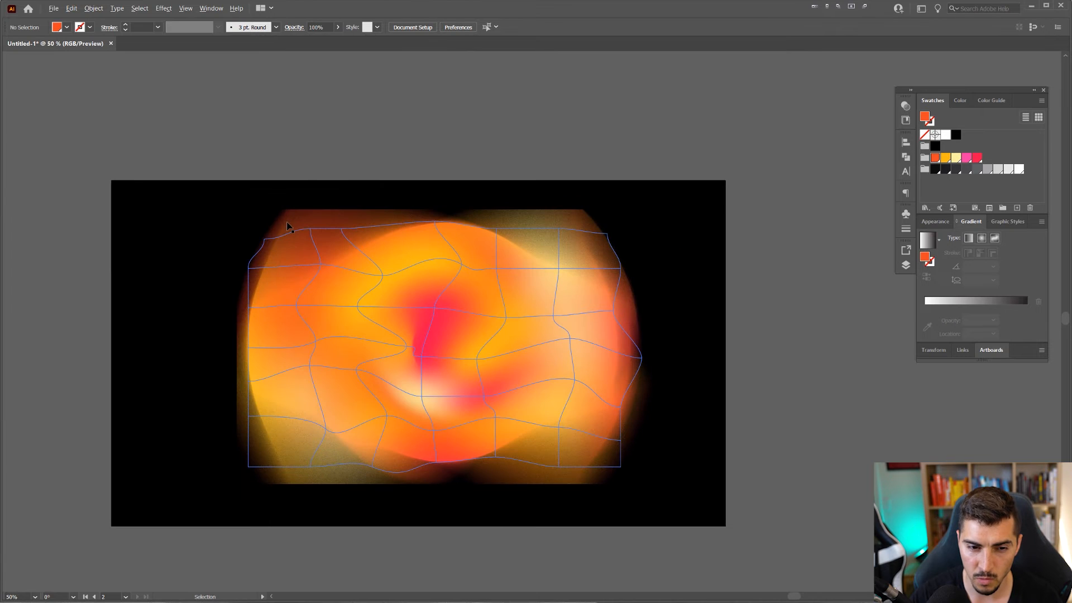
scroll(291, 222, "up", 2)
left_click(240, 254)
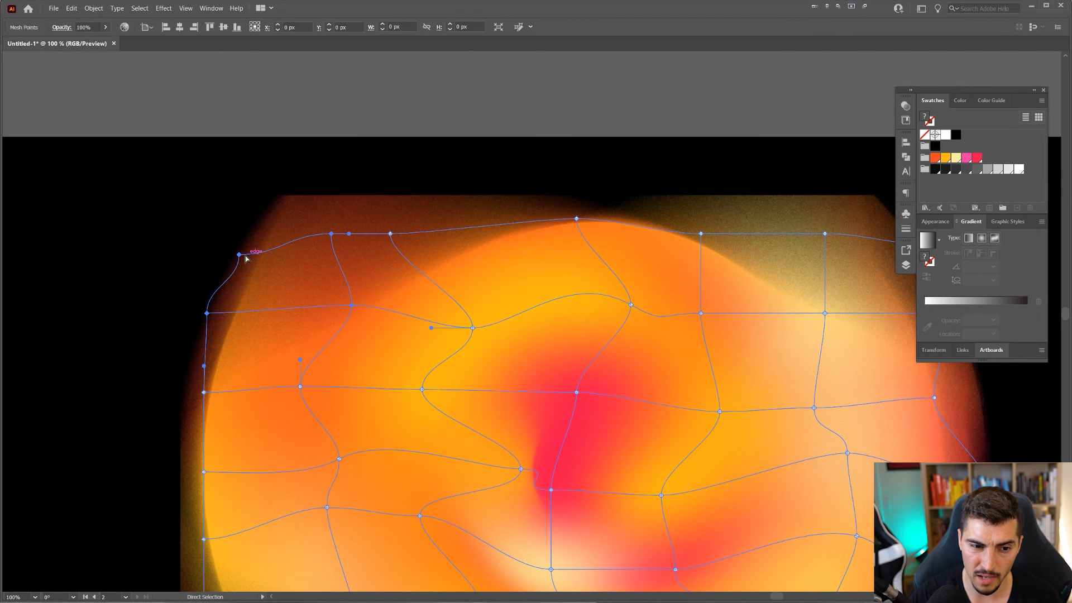
left_click_drag(239, 255, 169, 231)
left_click_drag(271, 239, 412, 185)
left_click_drag(406, 229, 421, 252)
left_click_drag(526, 376, 522, 281)
left_click_drag(619, 218, 691, 201)
left_click_drag(676, 258, 552, 164)
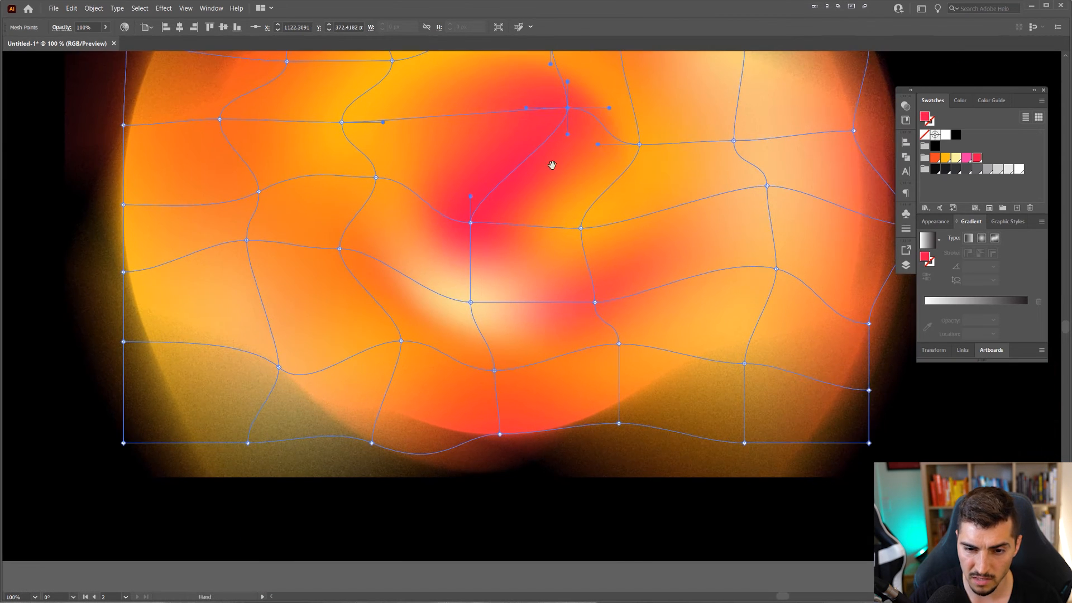
Shift the mesh point below right of the pink centre and colour two points beneath and right of it pale yellow.
left_click_drag(580, 228, 600, 314)
left_click(595, 303)
left_click(956, 159)
left_click(721, 235)
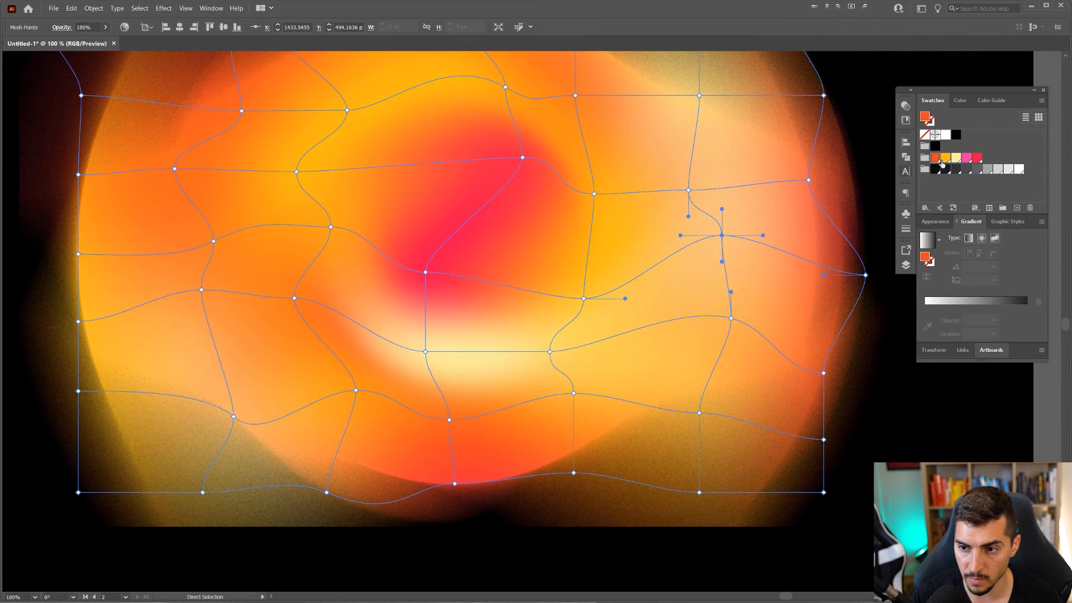
left_click(957, 158)
Colour the mesh point left of the pink centre pale yellow and the next point further left amber.
left_click(294, 296)
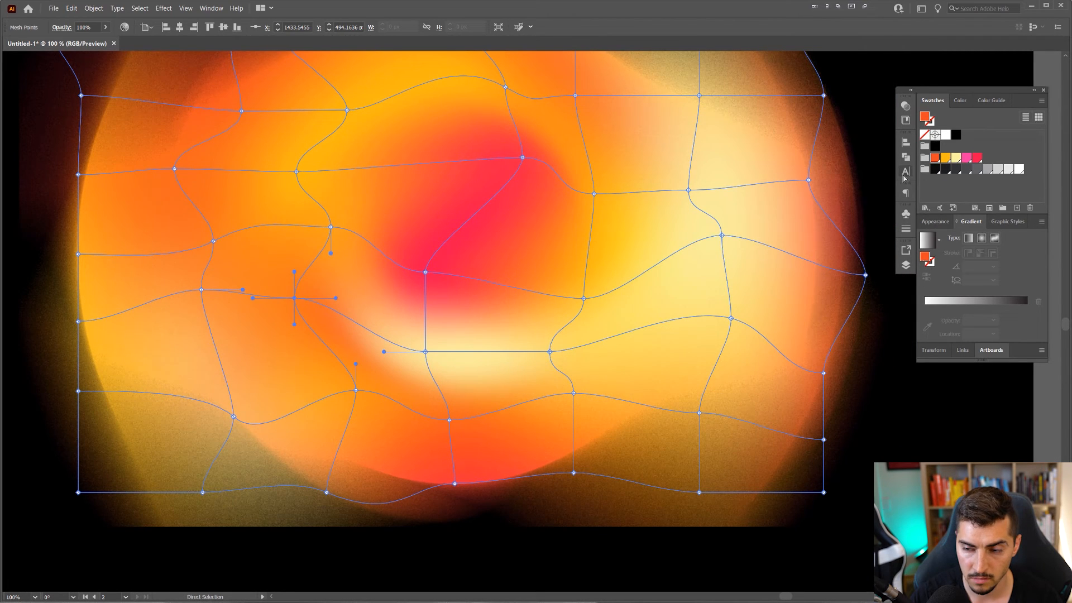
left_click(956, 159)
left_click(201, 289)
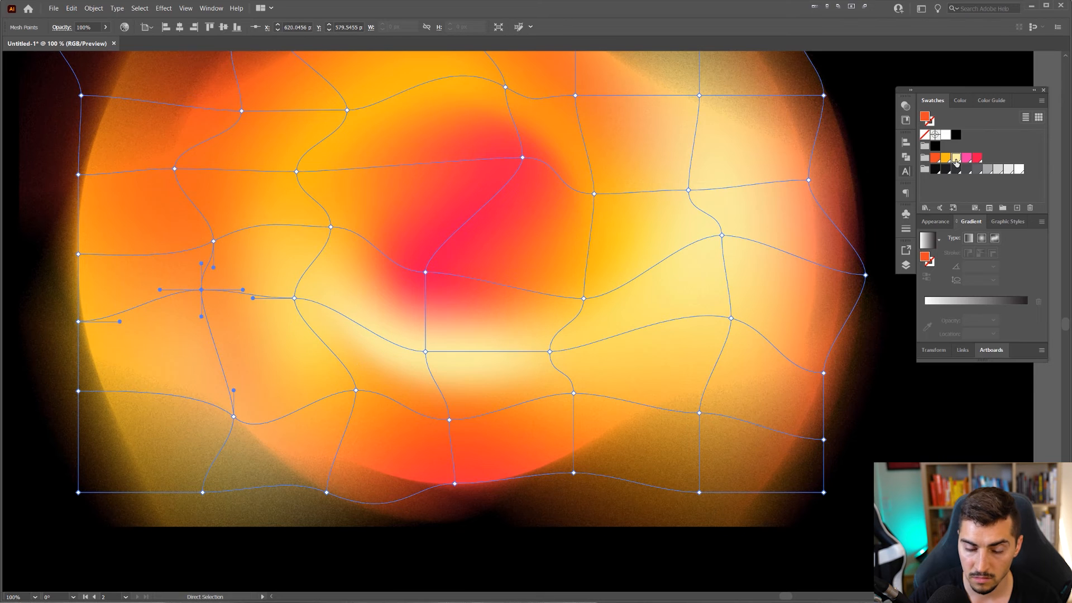
left_click(955, 159)
left_click(945, 158)
scroll(660, 224, "down", 1)
left_click(935, 159)
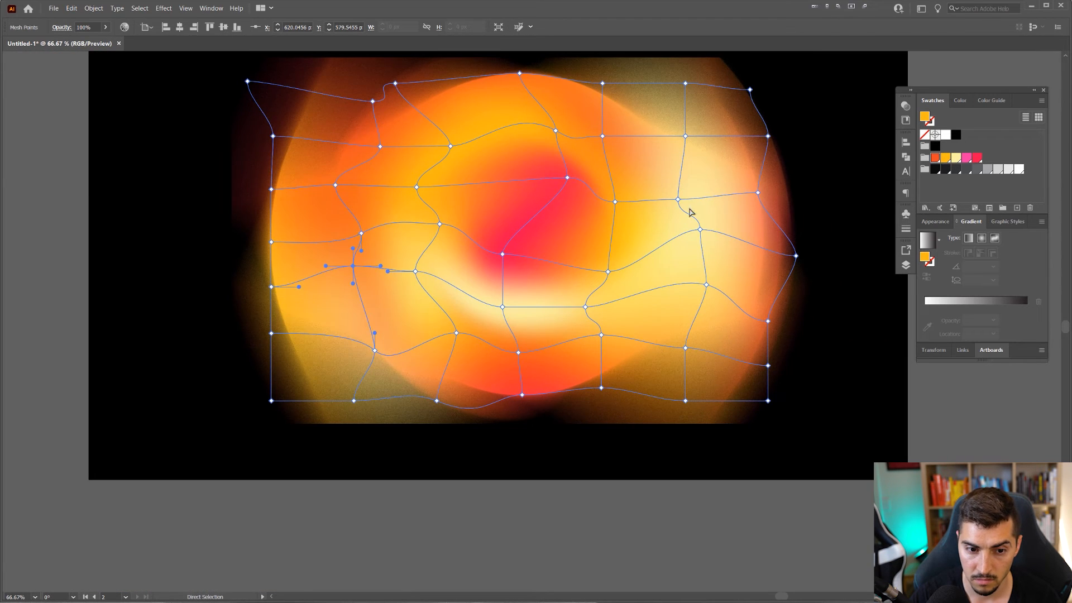
Examine the mesh points and blur texture along the lower edge of the mesh, and the overall artwork.
left_click_drag(592, 224, 486, 311)
scroll(485, 310, "down", 1)
left_click(509, 359)
left_click(432, 432)
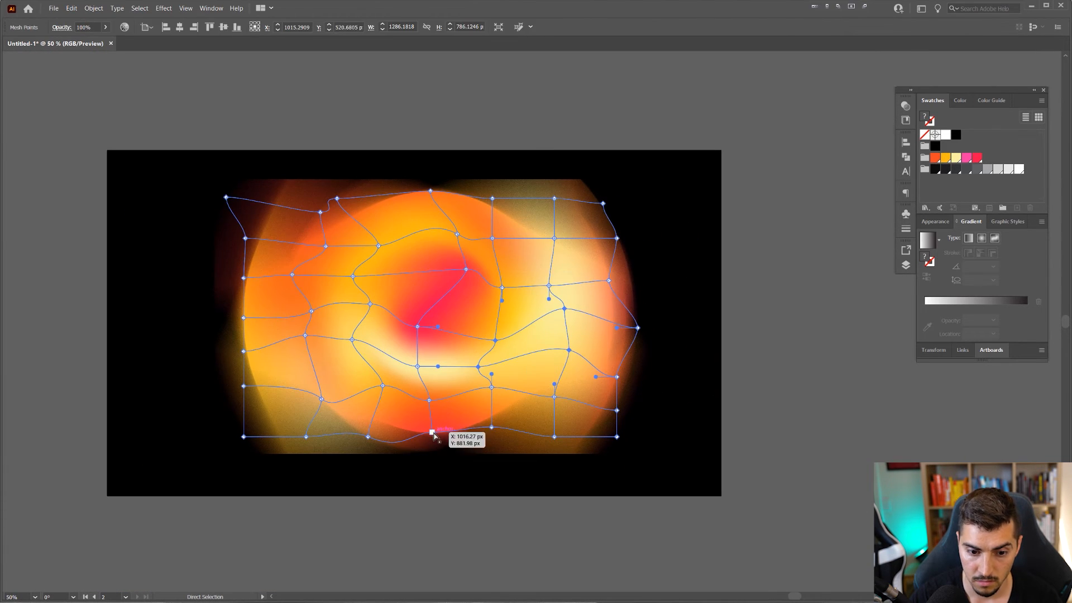
left_click(410, 441)
scroll(401, 436, "up", 3)
scroll(307, 437, "up", 2)
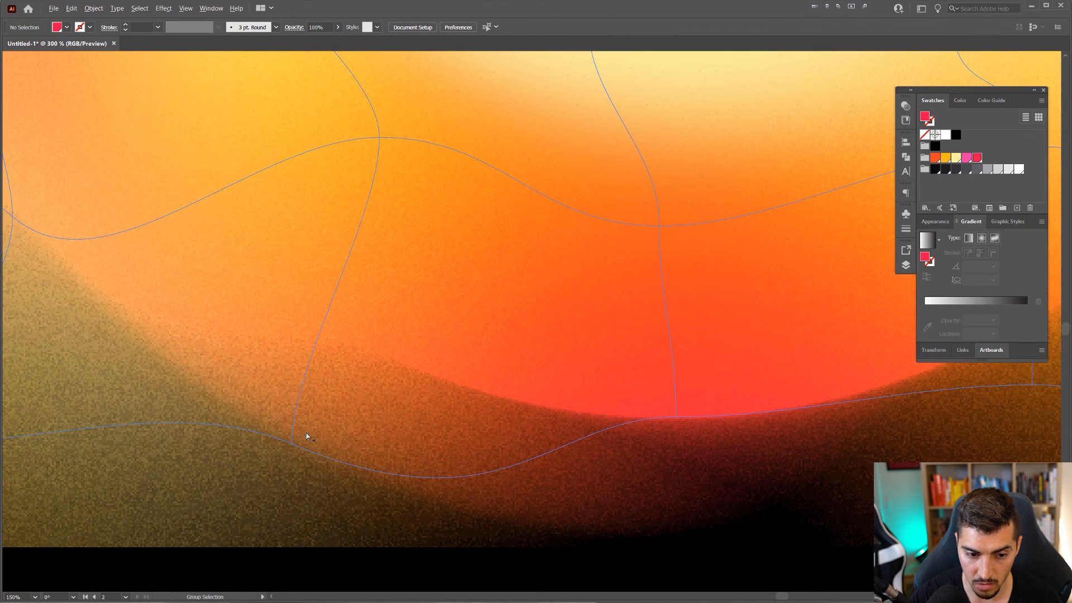
scroll(351, 366, "down", 6)
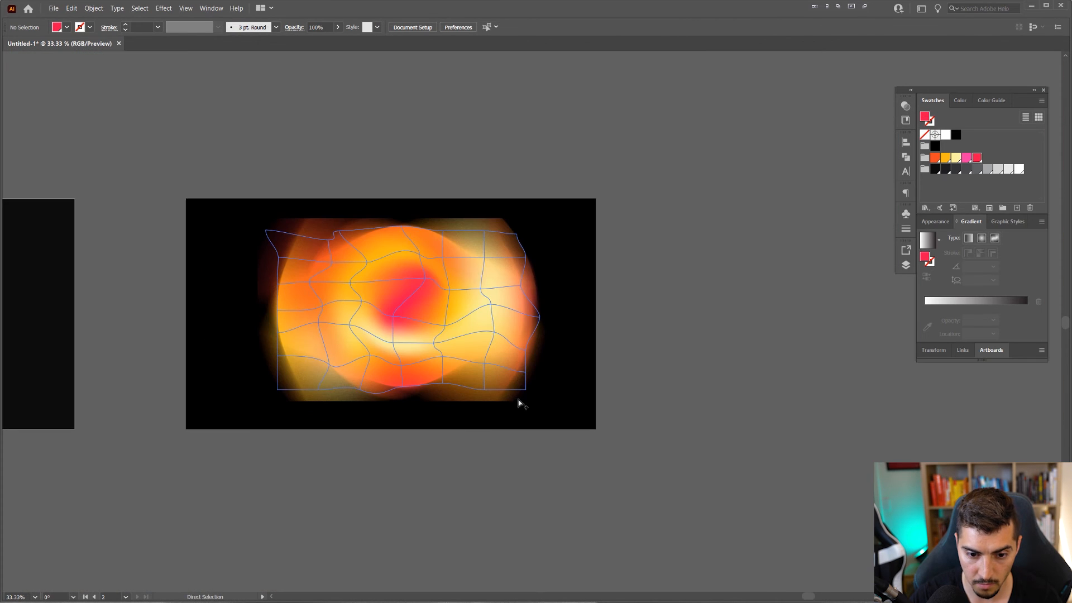
Check the blurred artwork with the mesh edges hidden, and show the edges again at the lower-right corner point.
left_click(525, 390)
key("ctrl+h")
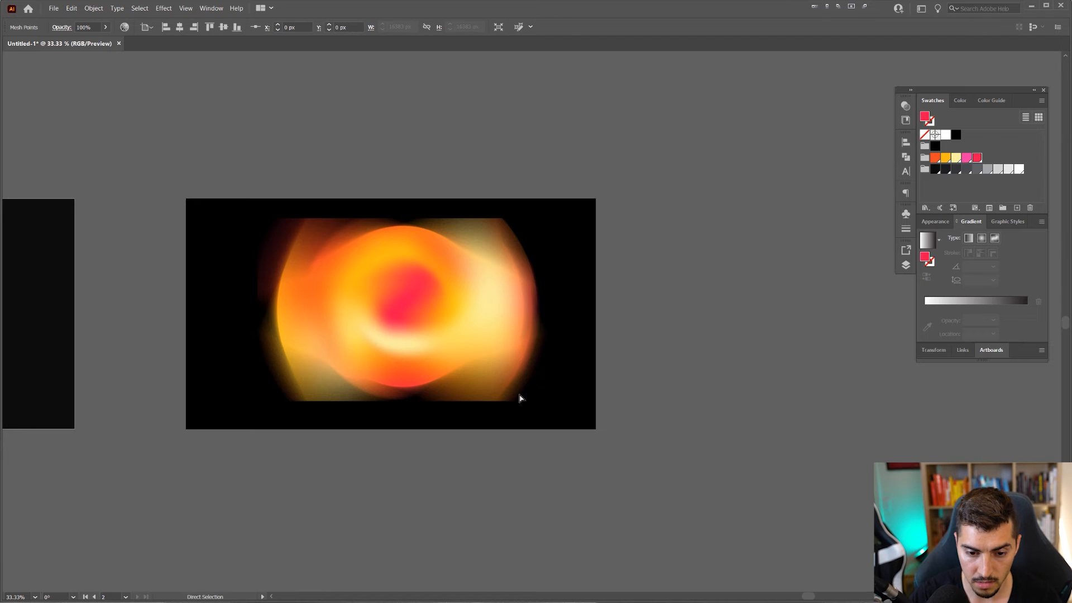
key("ctrl+h")
scroll(517, 385, "up", 1)
key("ctrl+h")
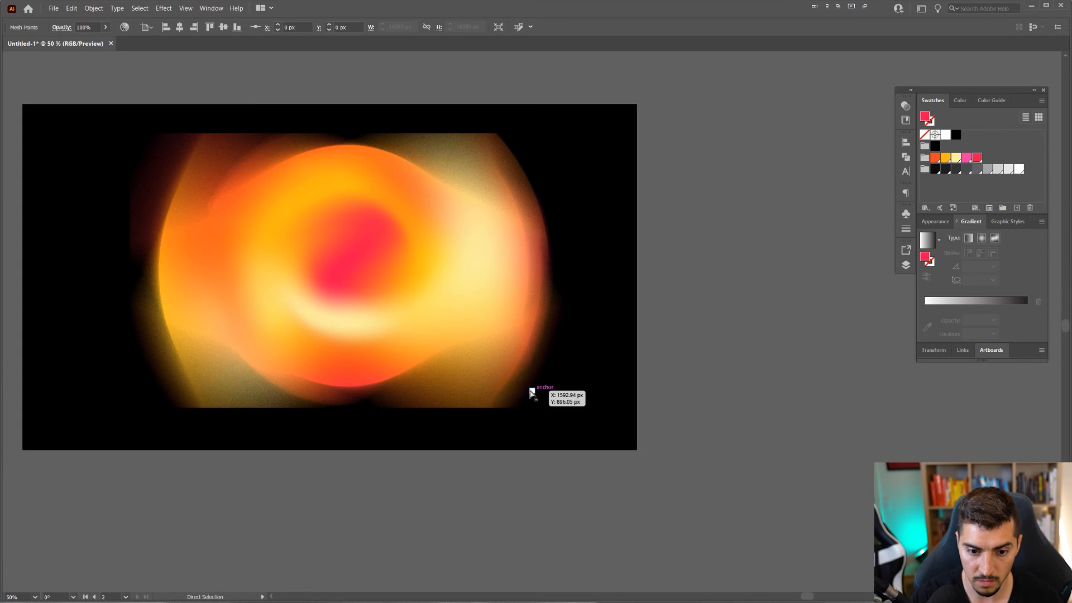
key("ctrl+h")
Move the mesh's lower-right corner point up and outward, and pull the two right-edge points above it outward.
left_click_drag(532, 391, 545, 373)
left_click(532, 364)
left_click_drag(532, 331, 556, 339)
left_click_drag(553, 281, 579, 270)
scroll(560, 207, "up", 1)
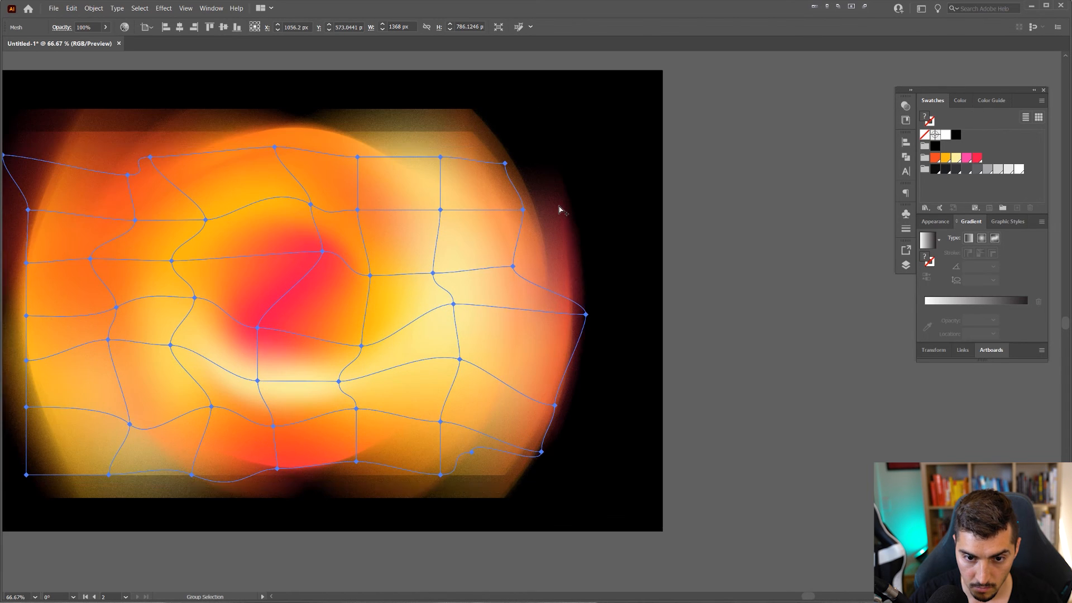
key("v")
scroll(557, 206, "down", 2)
left_click_drag(466, 220, 553, 297)
key("ctrl+z")
key("a")
left_click(600, 129)
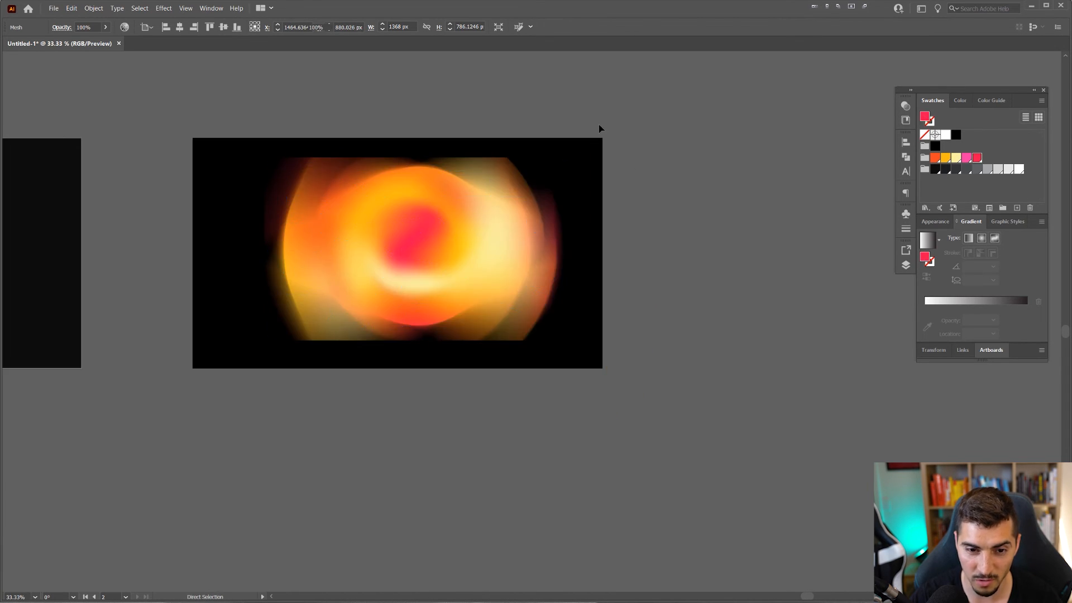
Shift the second mesh point from the right on the mesh's upper edge downward.
scroll(419, 119, "up", 3)
left_click(513, 274)
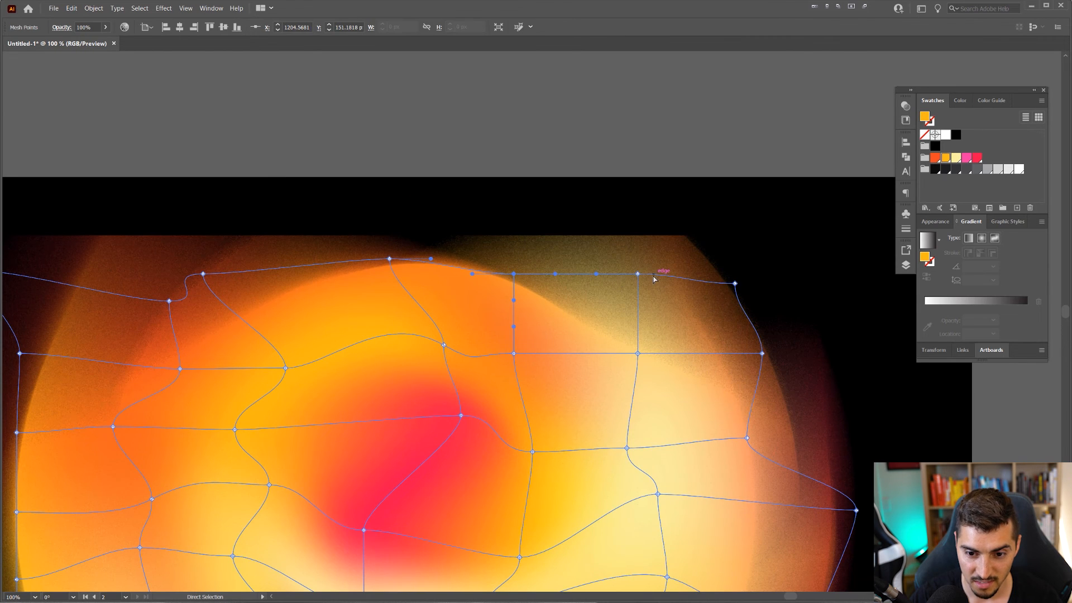
left_click_drag(638, 274, 646, 311)
scroll(463, 282, "down", 1)
left_click_drag(476, 271, 595, 239)
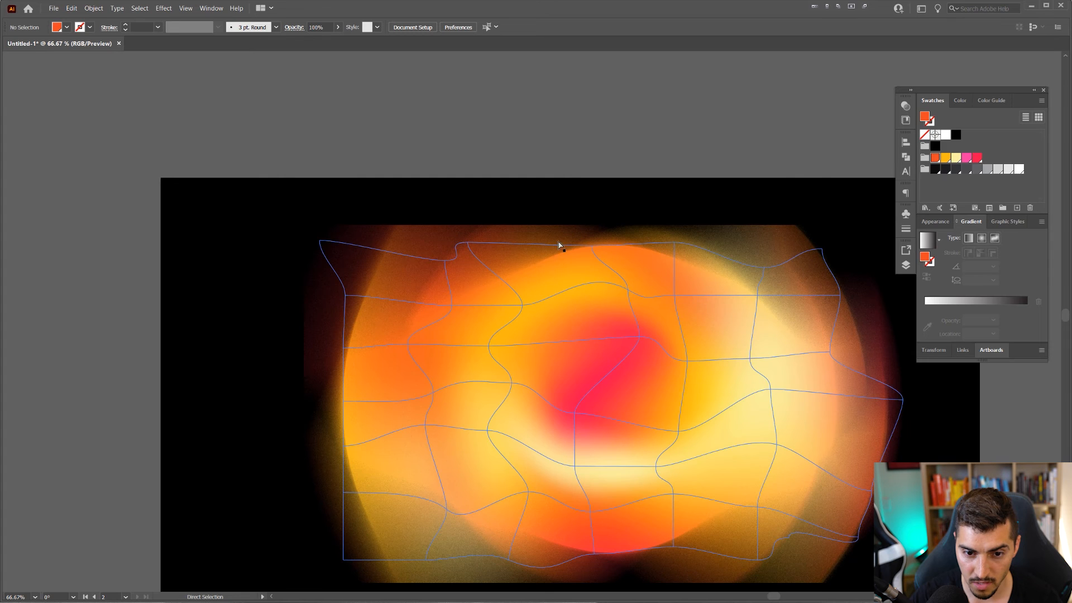
Bend the mesh's upper edge by tilting the handle of its third point from the left downward, and deselect the mesh.
left_click(467, 243)
left_click_drag(497, 217, 504, 257)
key("ctrl+z")
left_click(555, 145)
Examine the blur texture along the upper edge of the artwork up to its upper-right corner, and the overall shape.
scroll(555, 145, "down", 2)
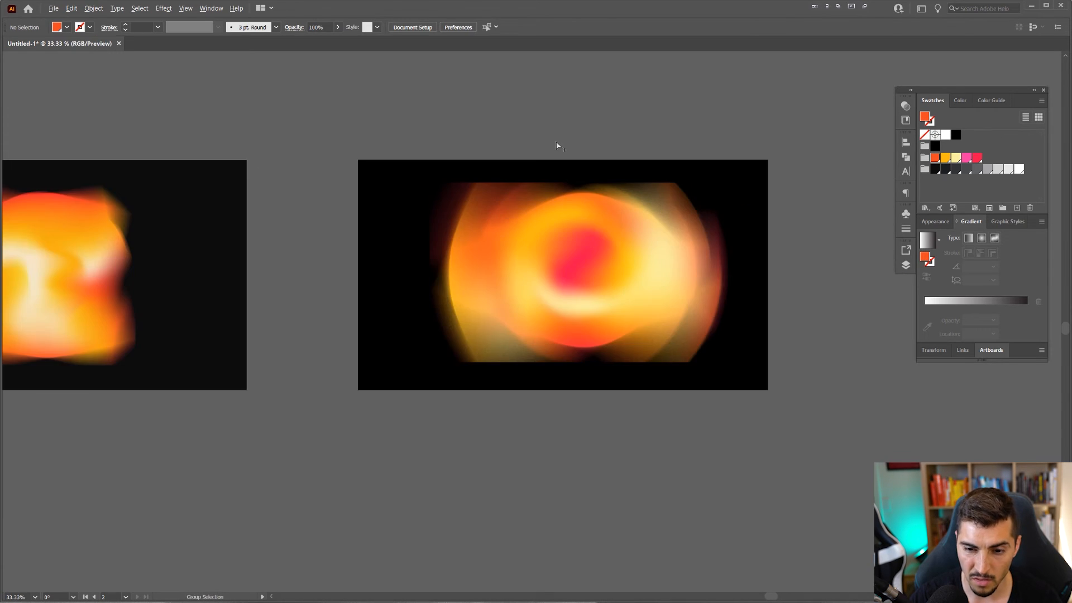
scroll(556, 146, "up", 8)
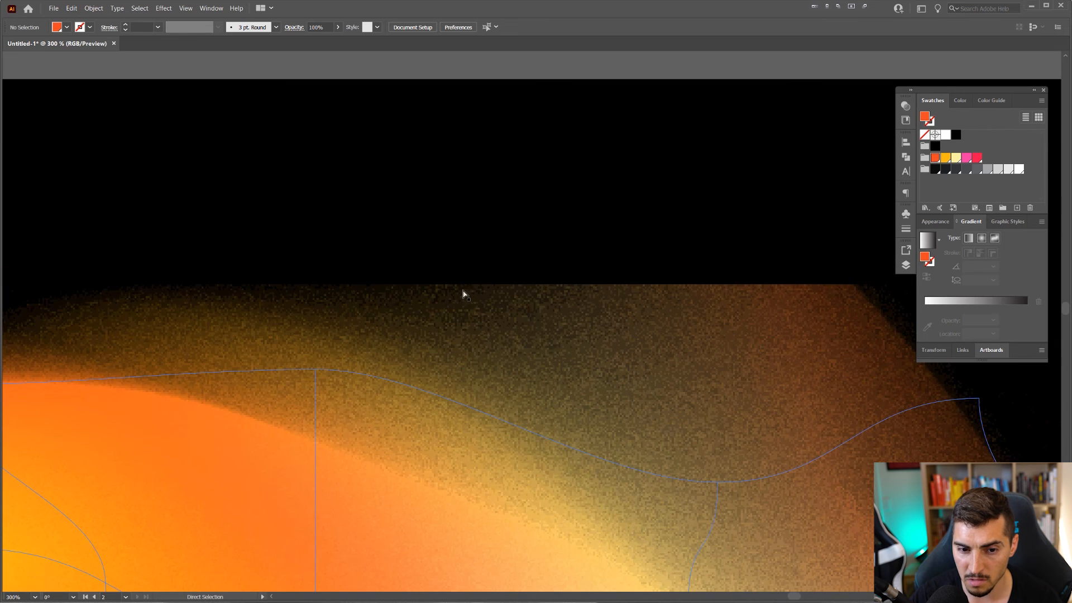
left_click_drag(699, 302, 527, 262)
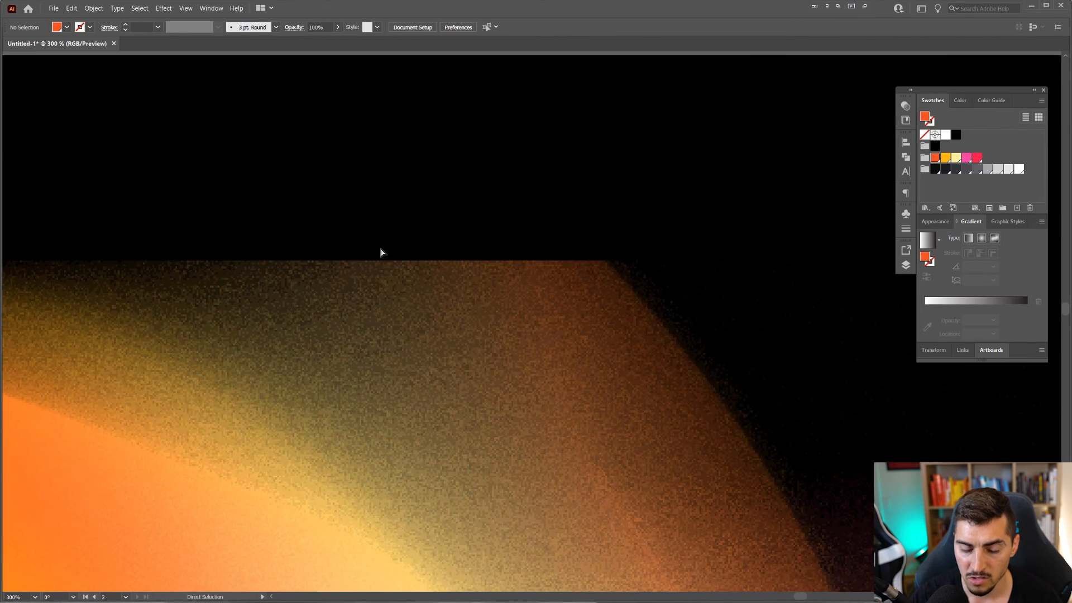
scroll(382, 252, "down", 4)
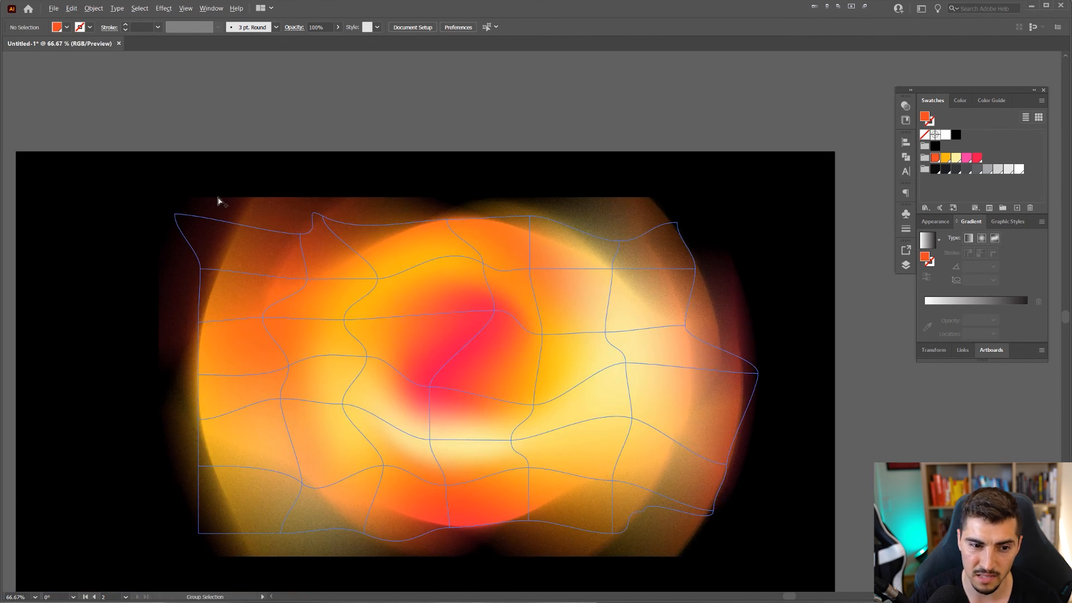
scroll(270, 199, "up", 3)
scroll(323, 208, "down", 5)
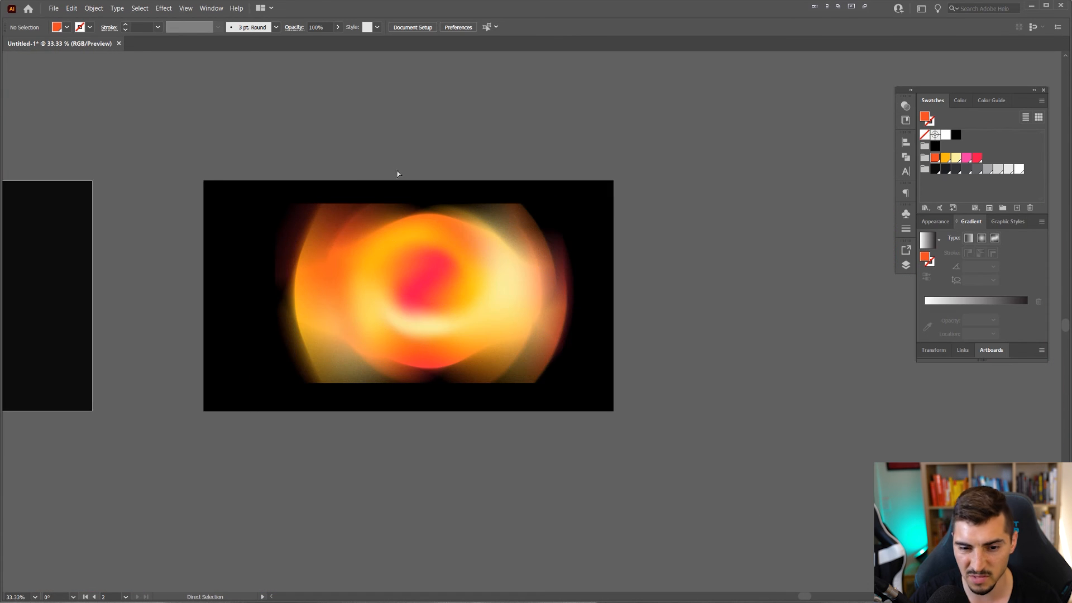
Scale the whole mesh up from its centre so the blur nearly fills the artboard's height, and deselect it.
scroll(401, 177, "up", 1)
key("v")
left_click(624, 250)
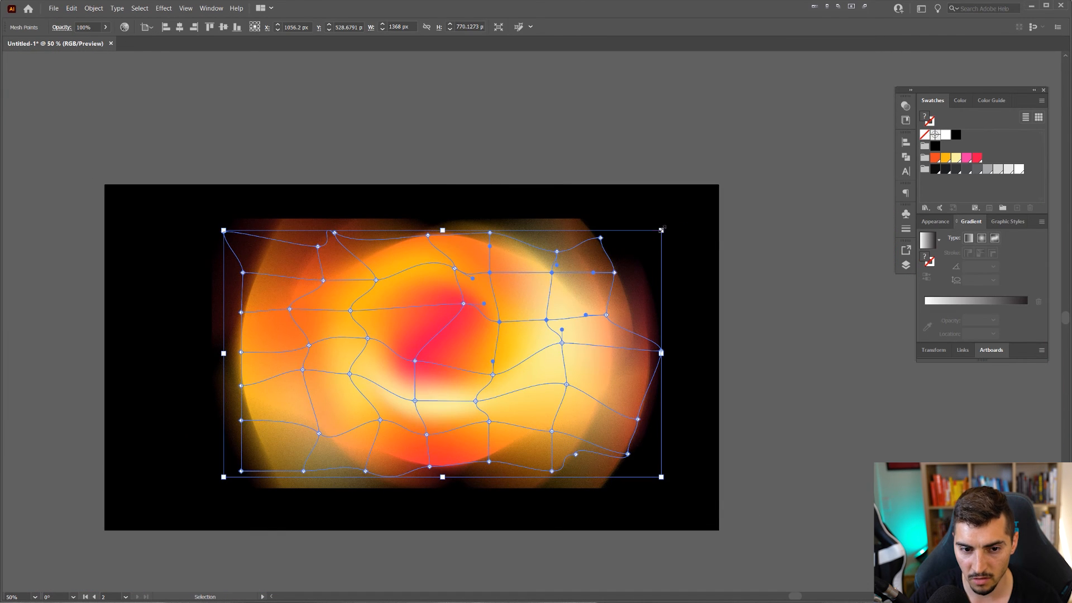
left_click_drag(661, 229, 692, 204)
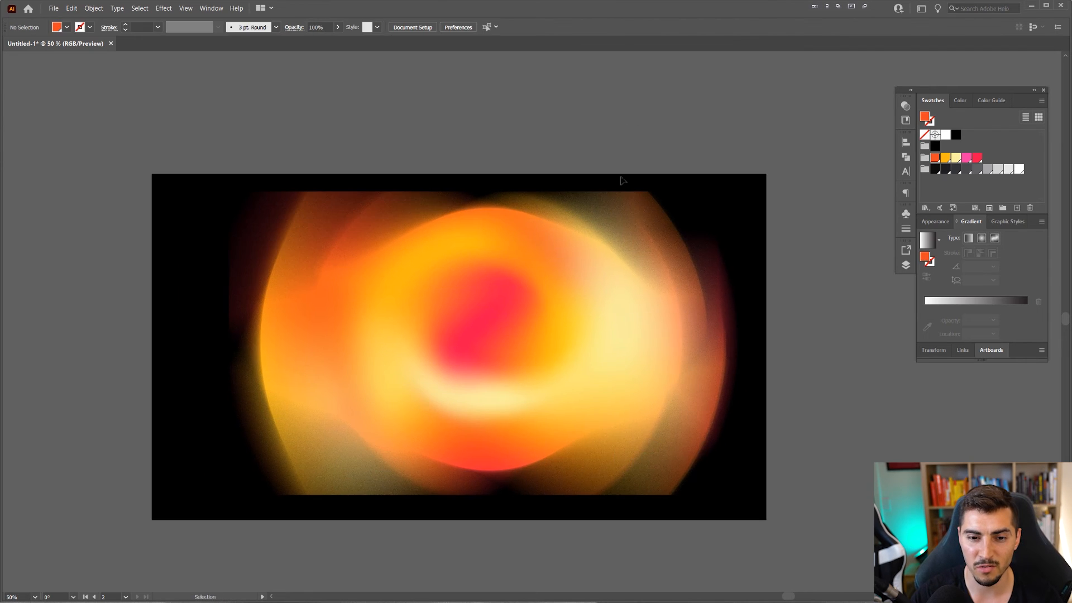
left_click(627, 263)
left_click(732, 230)
key("ctrl+minus")
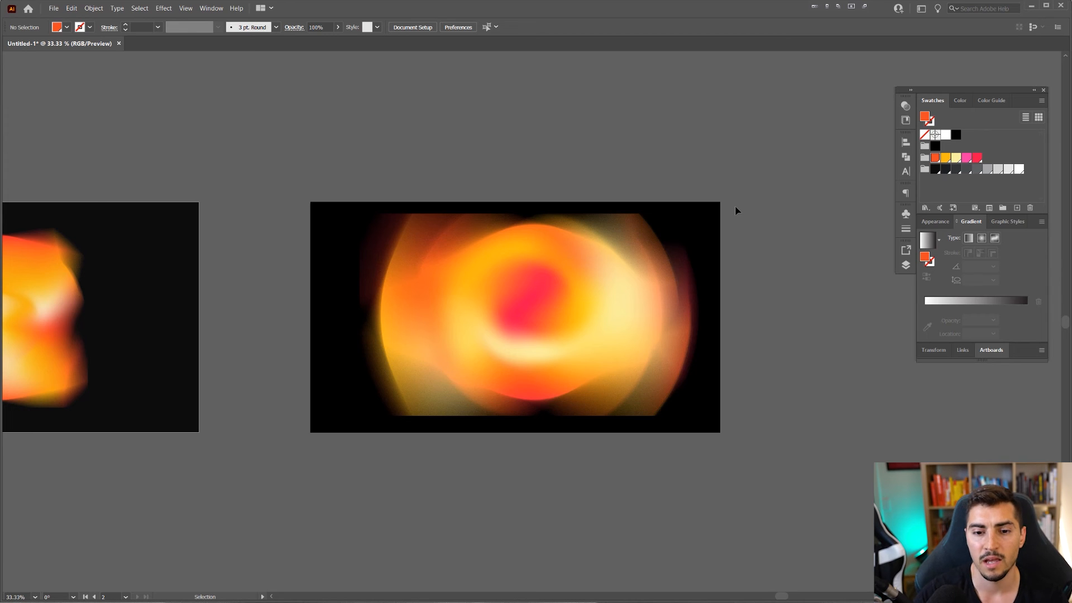
scroll(735, 205, "up", 1)
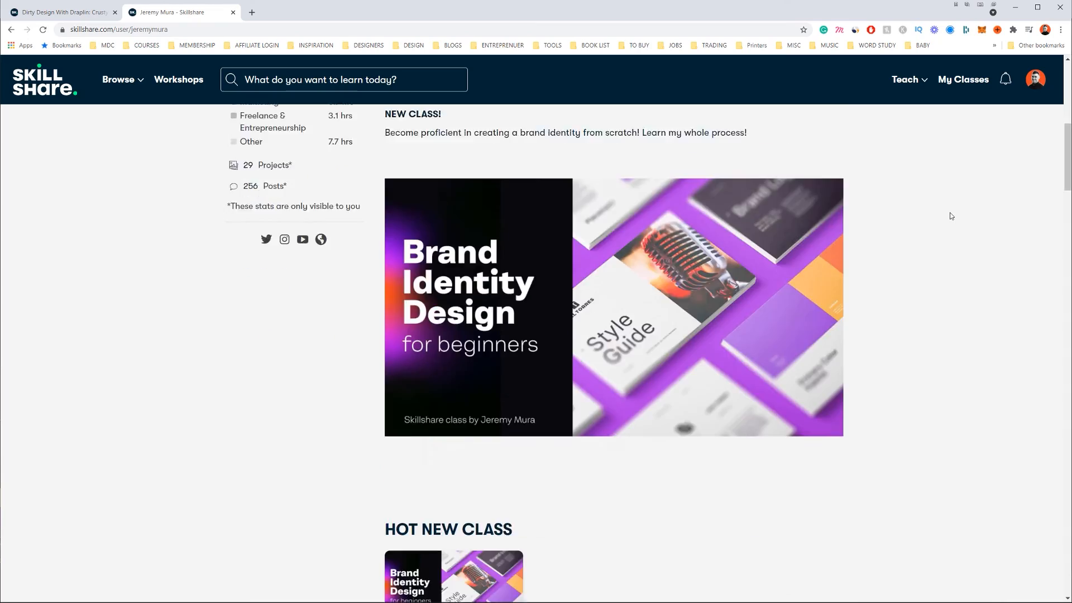
On the Skillshare teacher profile in Chrome, open the Brand Identity Design for Beginners class and play its Trailer lesson.
scroll(950, 215, "down", 10)
scroll(950, 216, "down", 20)
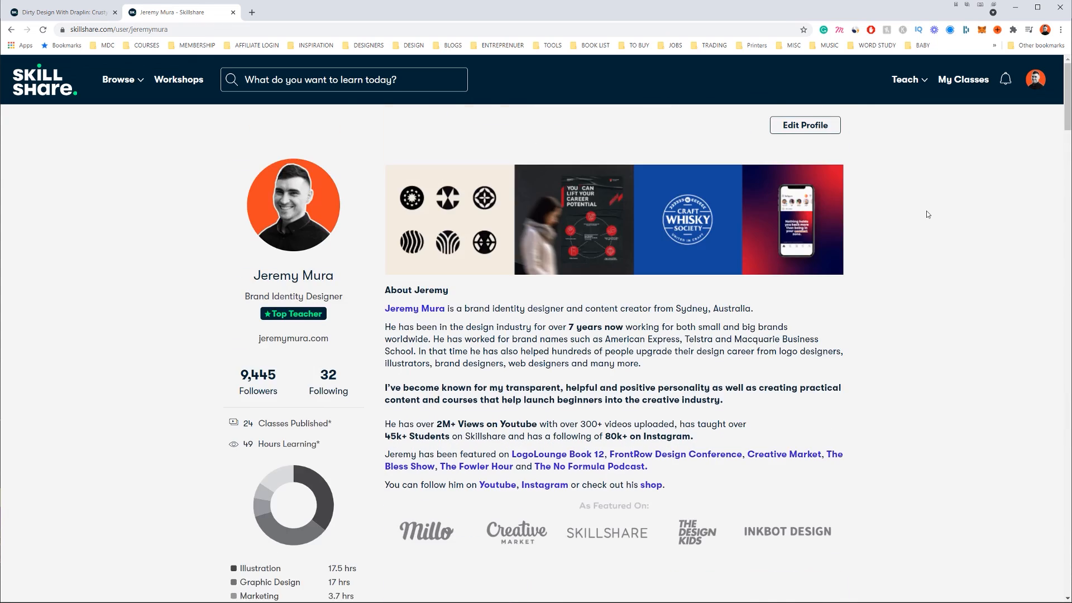
scroll(926, 210, "down", 5)
left_click(515, 518)
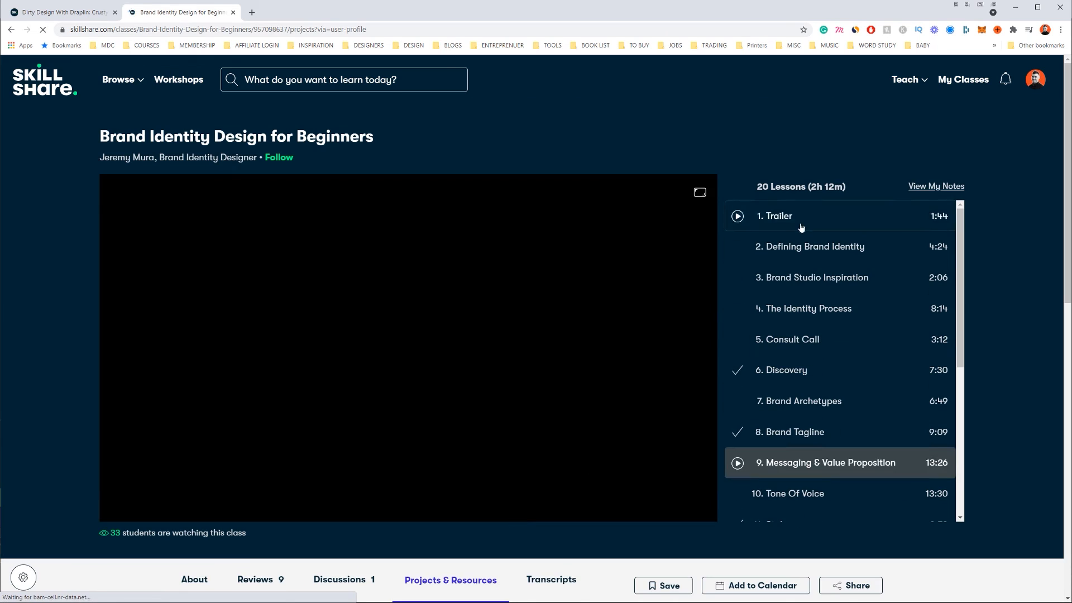
left_click(801, 226)
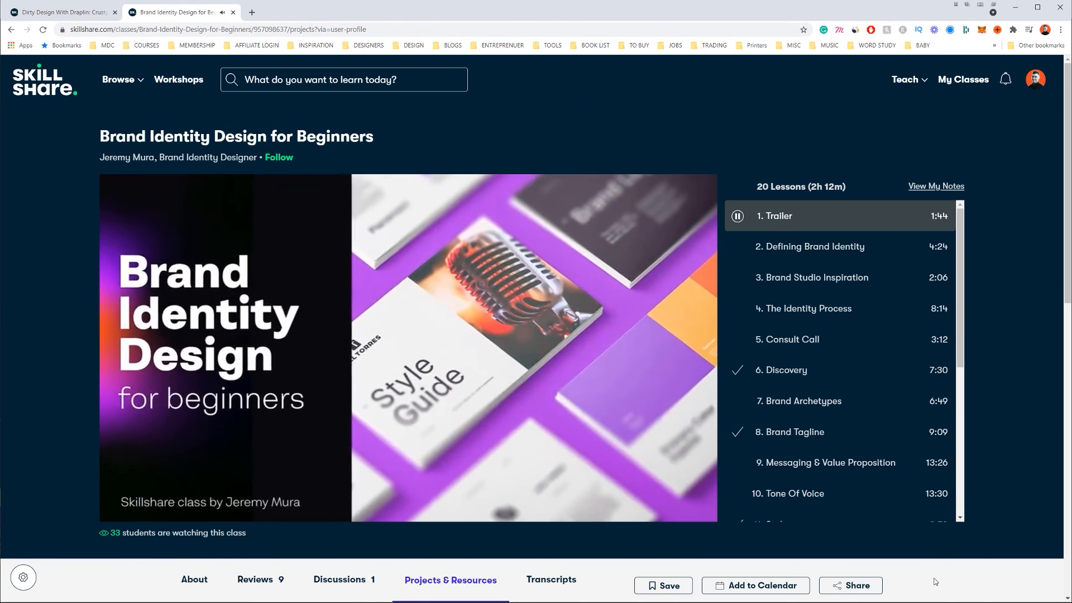